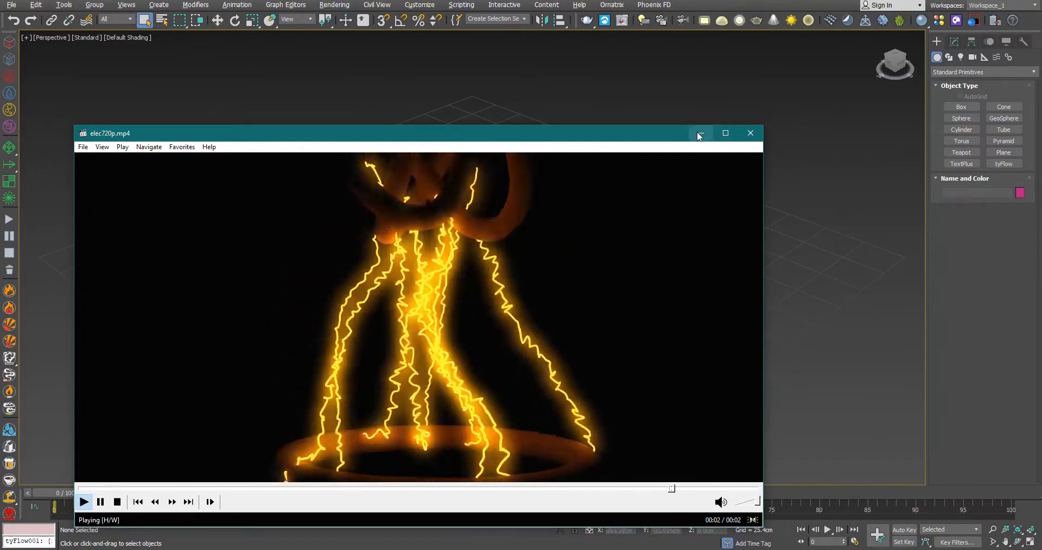
Step: Watch the finished electricity effect in elec720p.mp4 and put the player away
key(space)
click(696, 135)
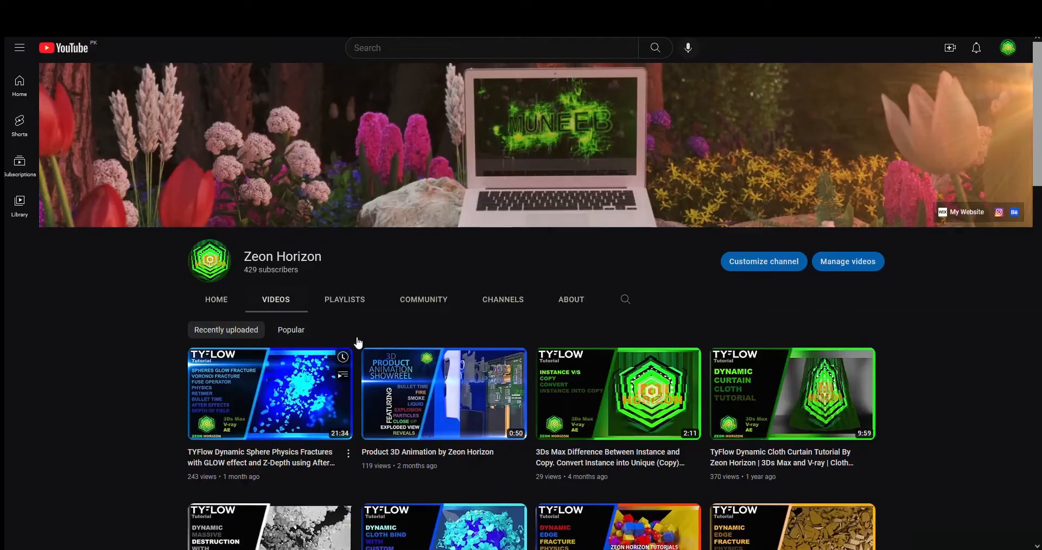
Step: Browse the Zeon Horizon channel's uploaded videos and the contact form and gallery on its website
scroll(591, 296, down, 8)
scroll(597, 299, down, 4)
scroll(597, 300, up, 15)
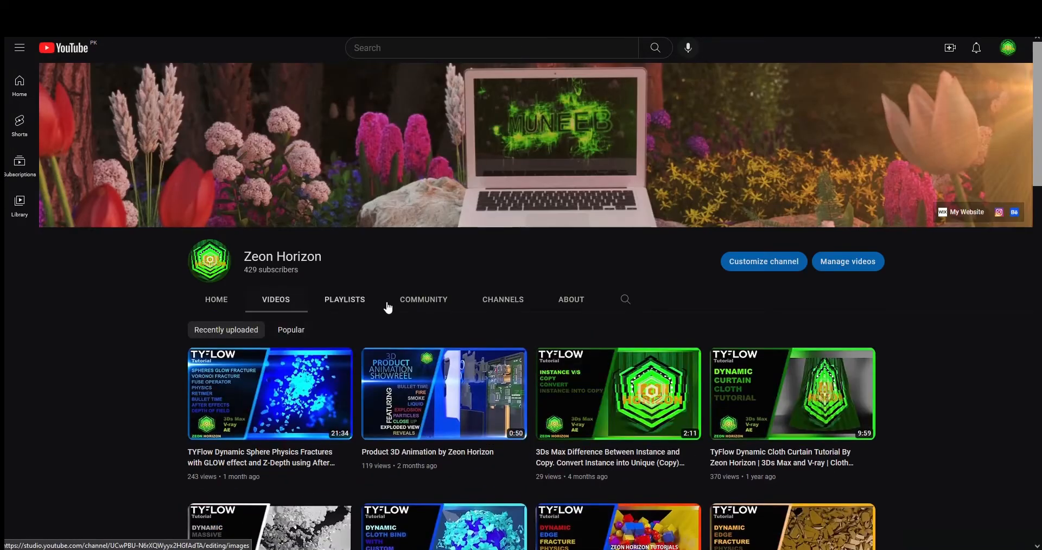
scroll(400, 319, down, 10)
scroll(628, 361, up, 10)
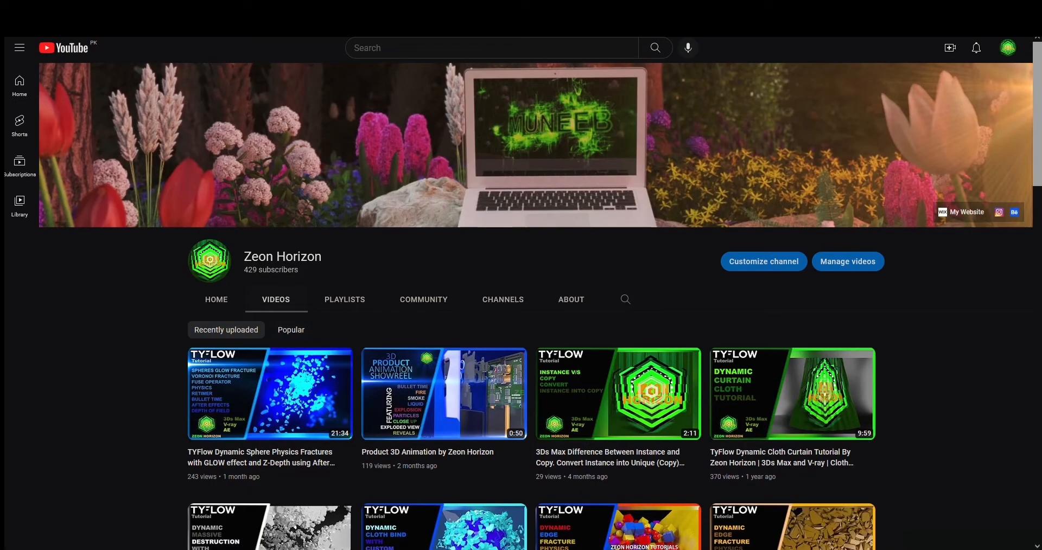
click(640, 11)
scroll(488, 189, down, 5)
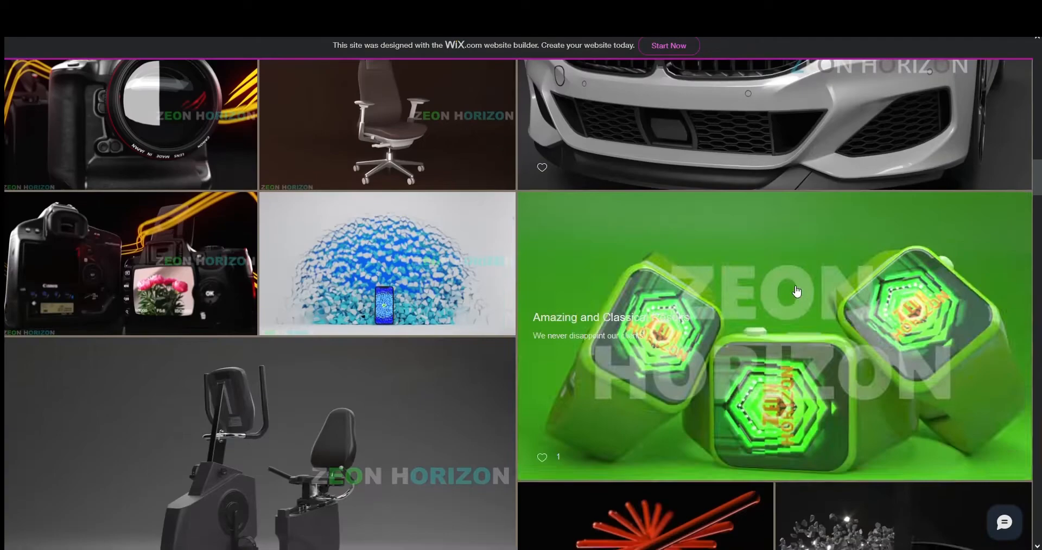
scroll(796, 331, up, 15)
scroll(793, 345, down, 8)
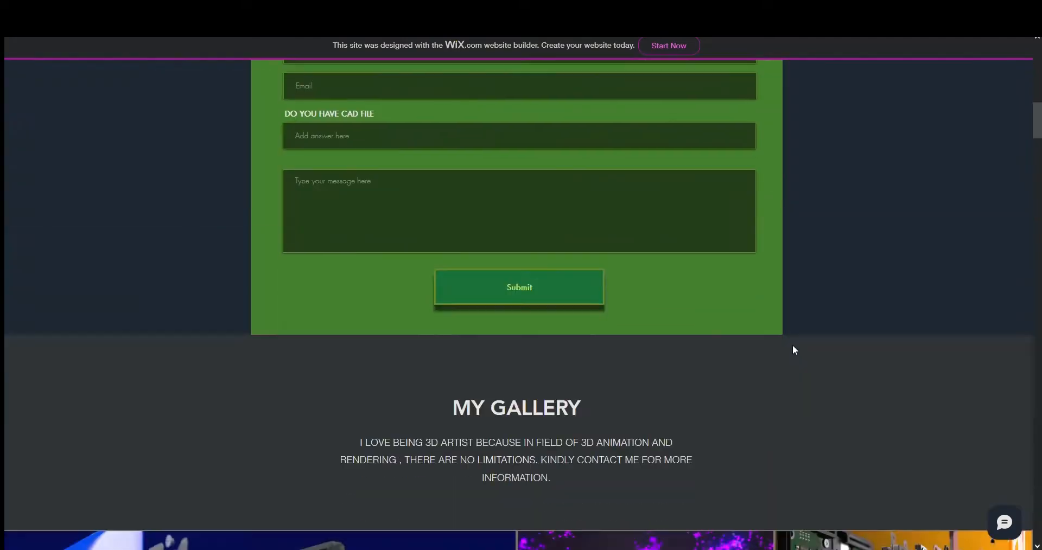
scroll(786, 358, up, 12)
scroll(569, 386, down, 5)
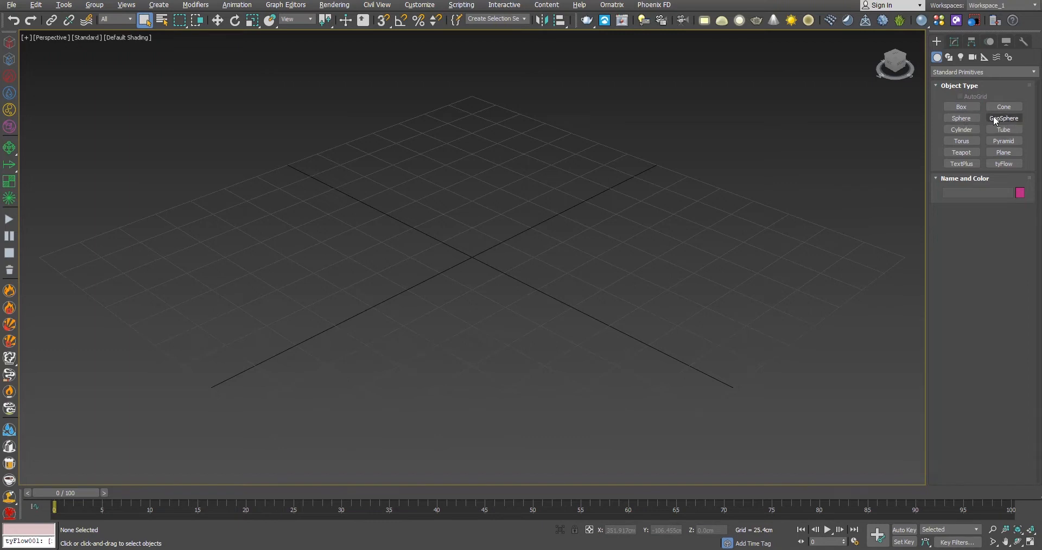
Step: Draw a torus at the grid's centre with radii of about 65 cm and 8.8 cm, and set its segments to 64
click(962, 141)
drag(477, 261, 500, 337)
click(499, 313)
click(496, 309)
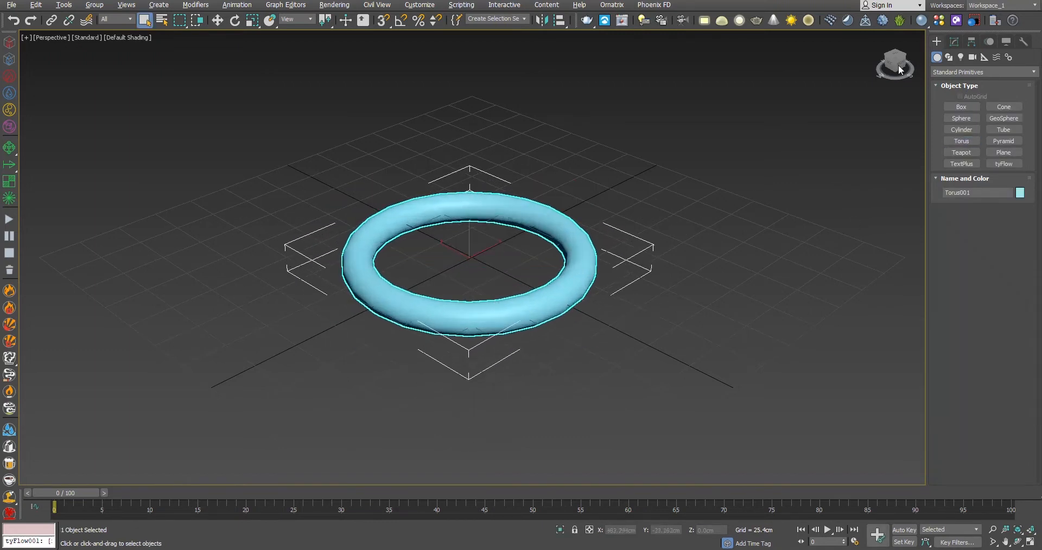
click(954, 42)
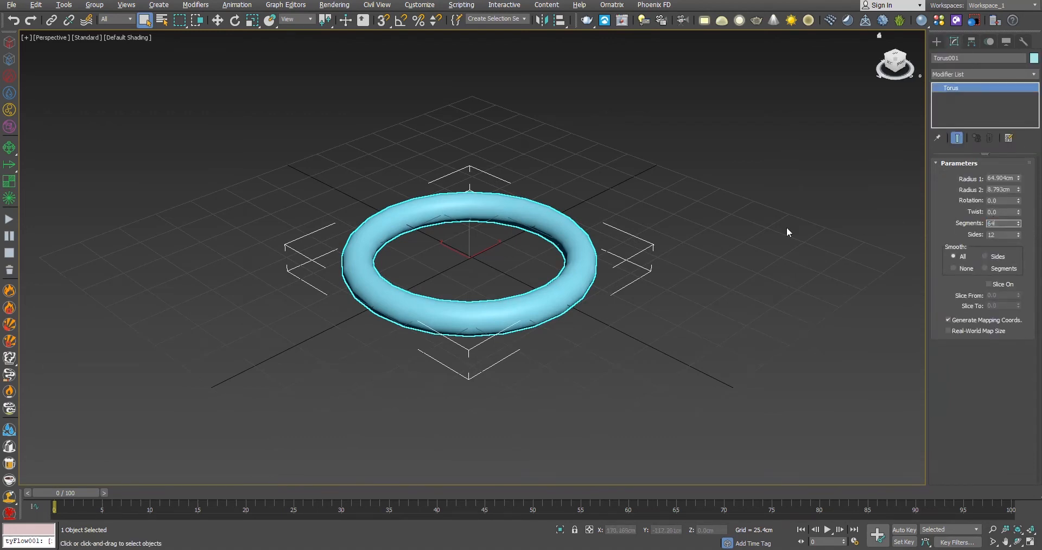
Step: Create a Torus Knot with a base radius of about 23 cm at the middle of the torus
click(937, 42)
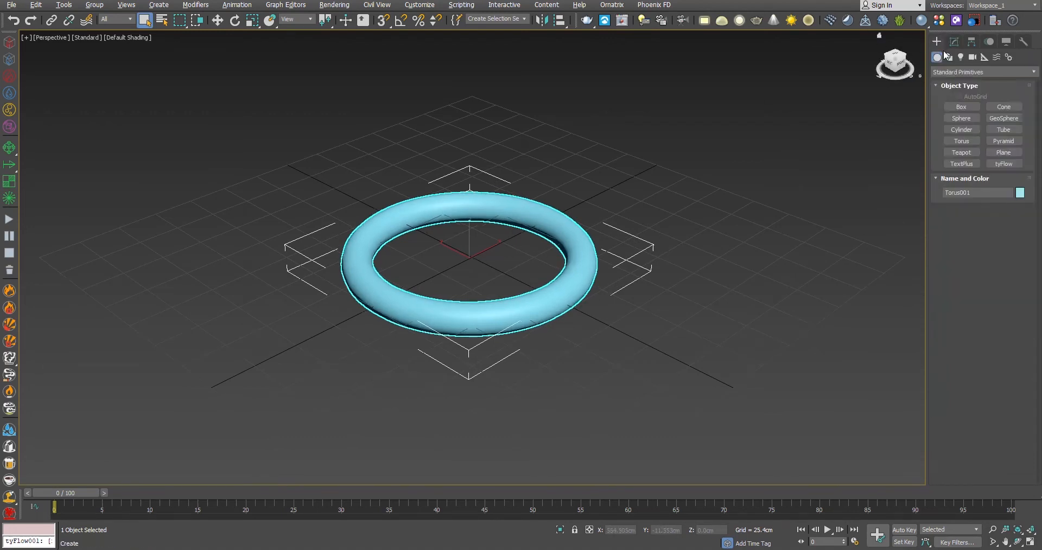
click(961, 72)
click(968, 94)
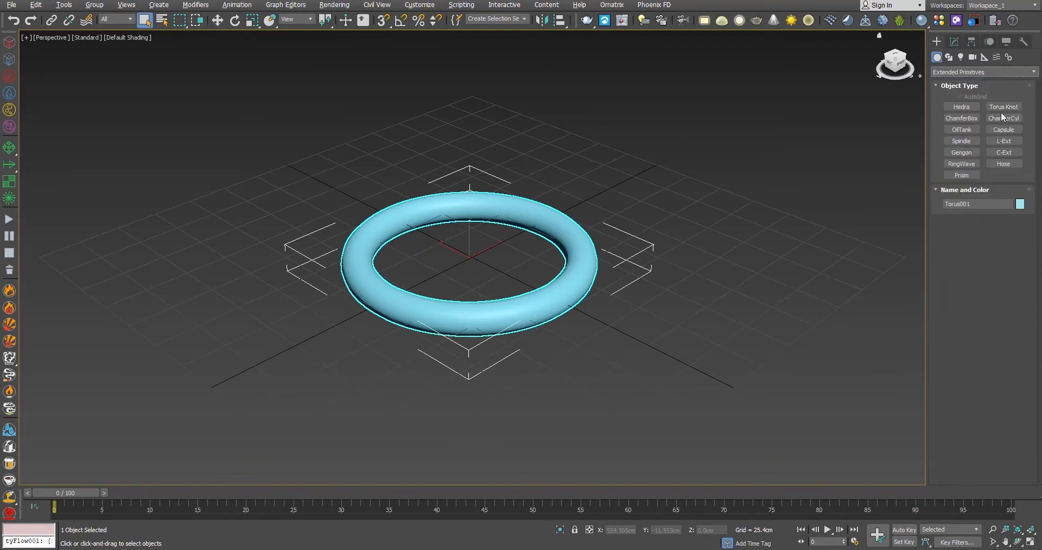
click(1002, 108)
drag(466, 250, 481, 268)
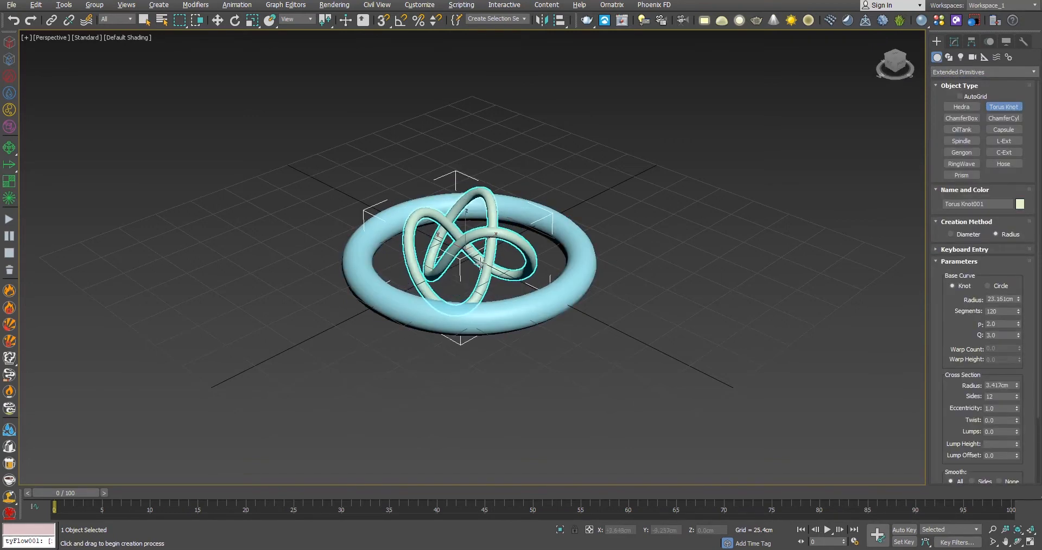
click(480, 262)
Step: Move the torus knot straight up along Z, well above the torus, and clear the selection
alt+middle_drag(480, 261, 465, 229)
key(w)
drag(466, 226, 465, 57)
middle_drag(474, 206, 434, 284)
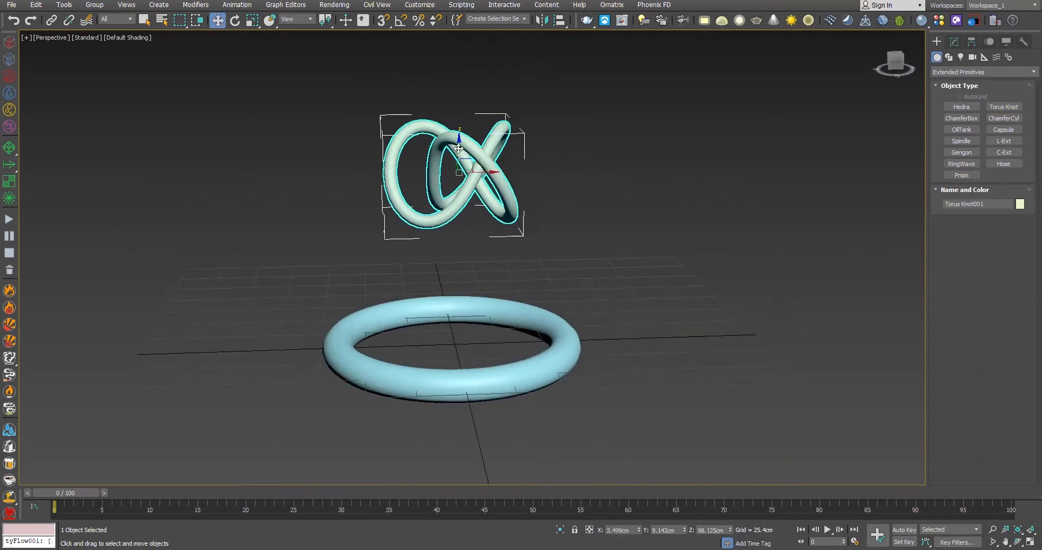
drag(459, 149, 459, 109)
click(553, 346)
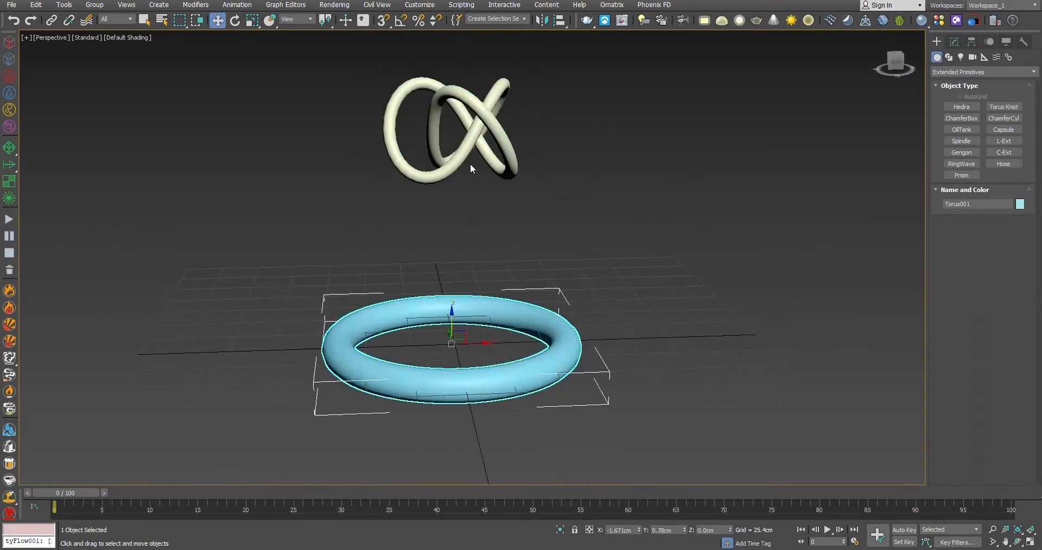
click(470, 164)
Step: Place a tyFlow object on the ground beside the torus and open its editor
click(951, 73)
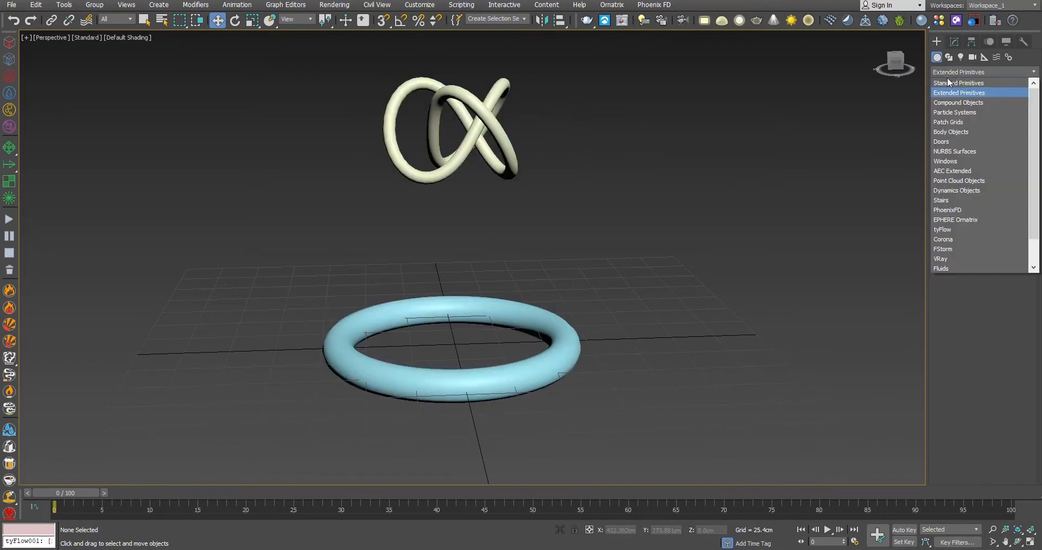
click(948, 83)
click(1003, 163)
click(672, 255)
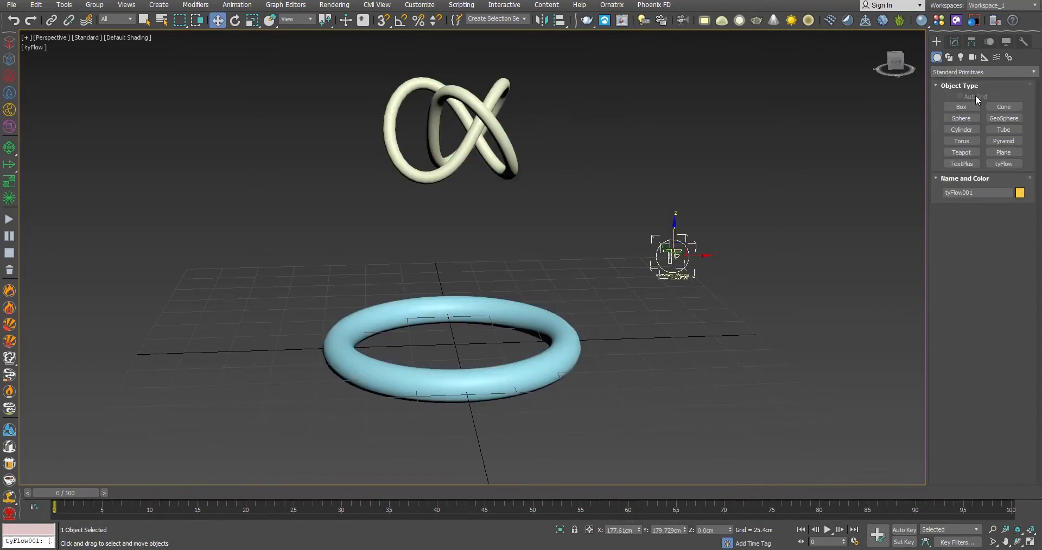
click(954, 42)
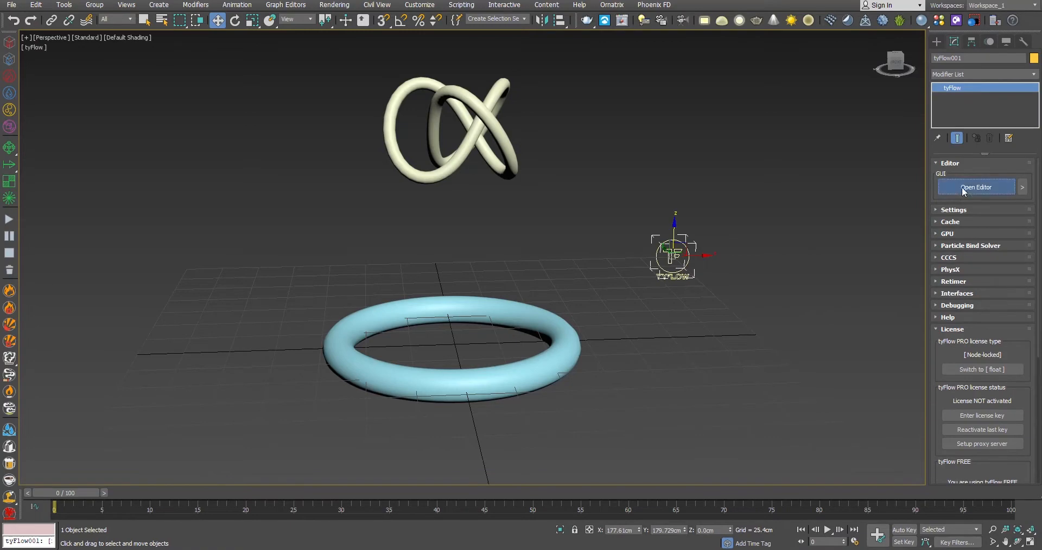
click(964, 190)
Step: Narrow the tyFlow editor and position it so the torus and knot stay in view, with the torus selected
drag(399, 71, 708, 75)
scroll(506, 380, down, 3)
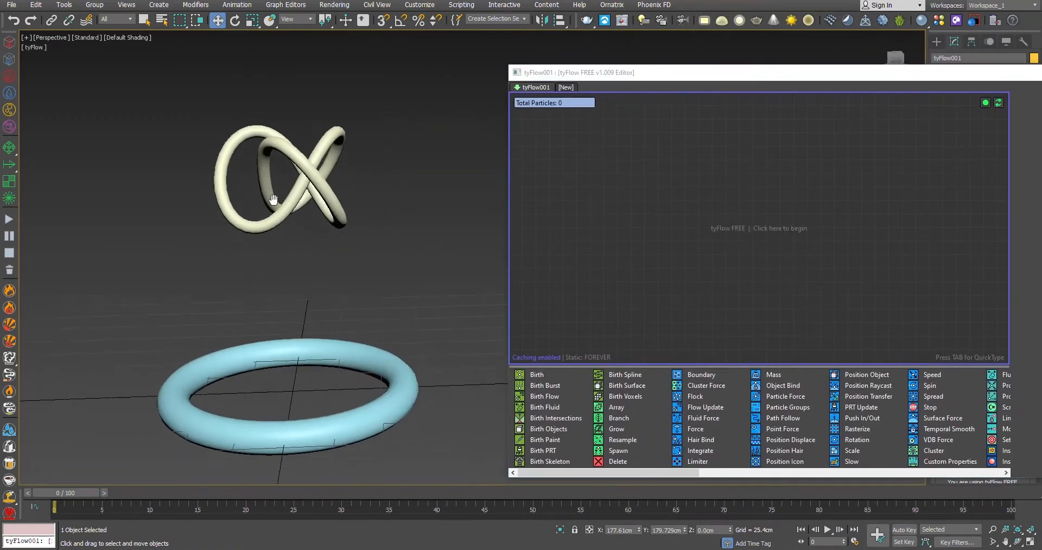
drag(667, 74, 592, 83)
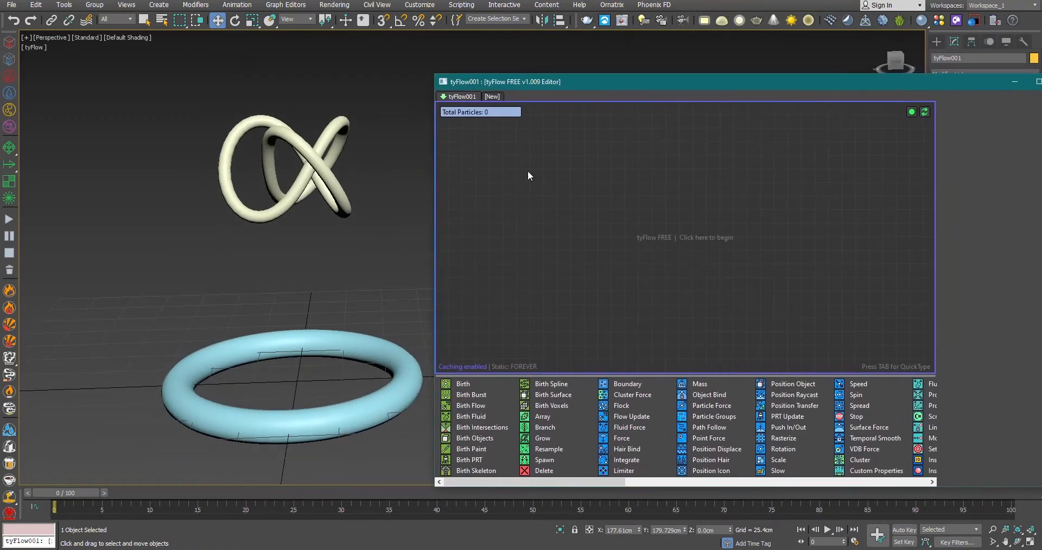
drag(431, 206, 509, 206)
drag(414, 274, 253, 431)
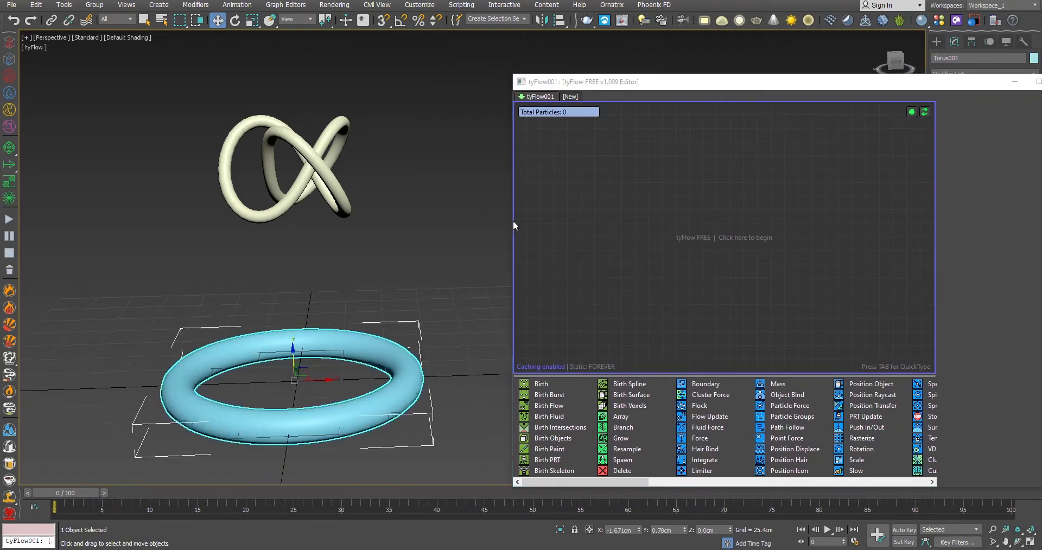
drag(513, 222, 599, 223)
drag(777, 86, 736, 95)
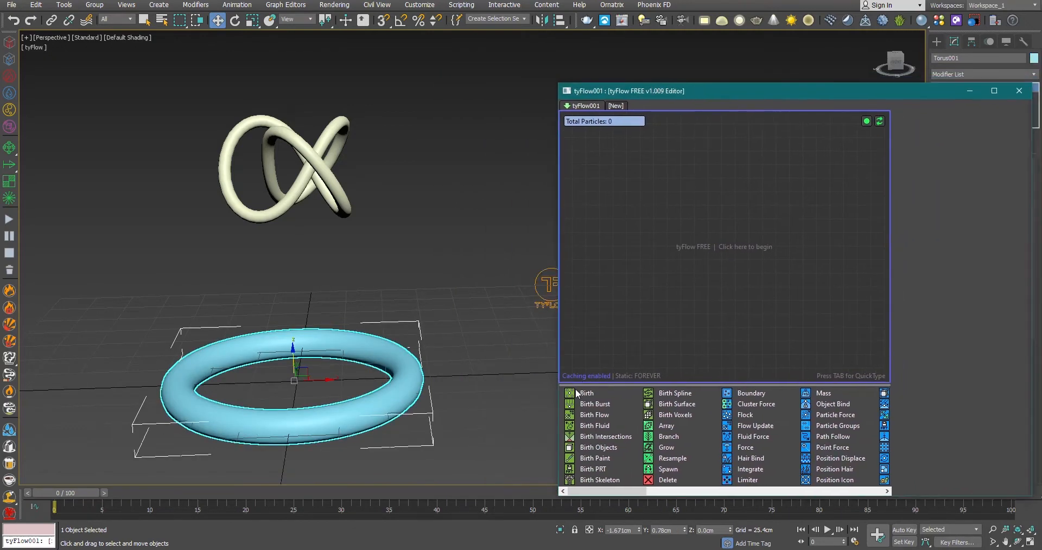
Step: Add a Birth operator as a new event in the tyFlow graph
drag(576, 393, 614, 233)
drag(613, 165, 612, 165)
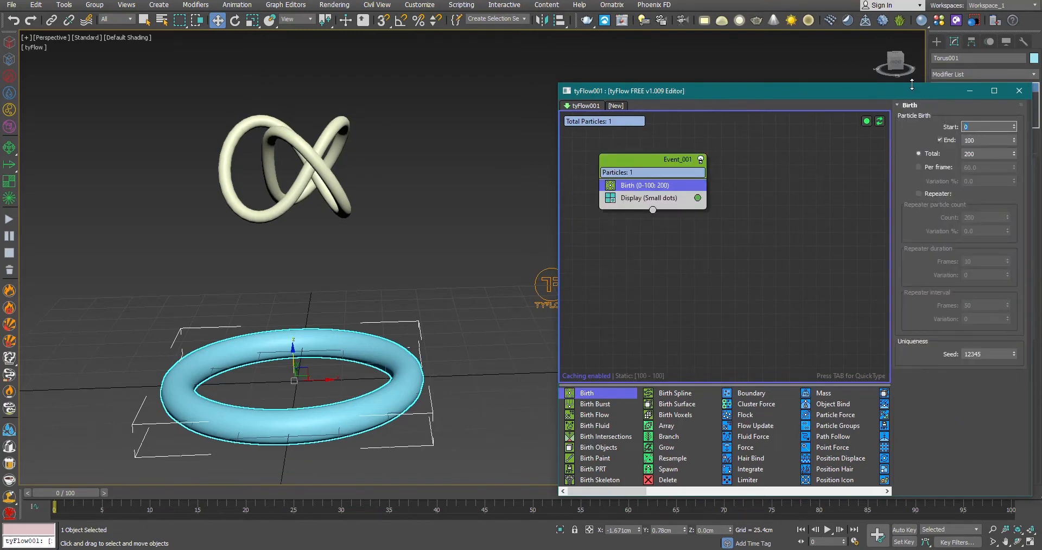
drag(899, 91, 855, 70)
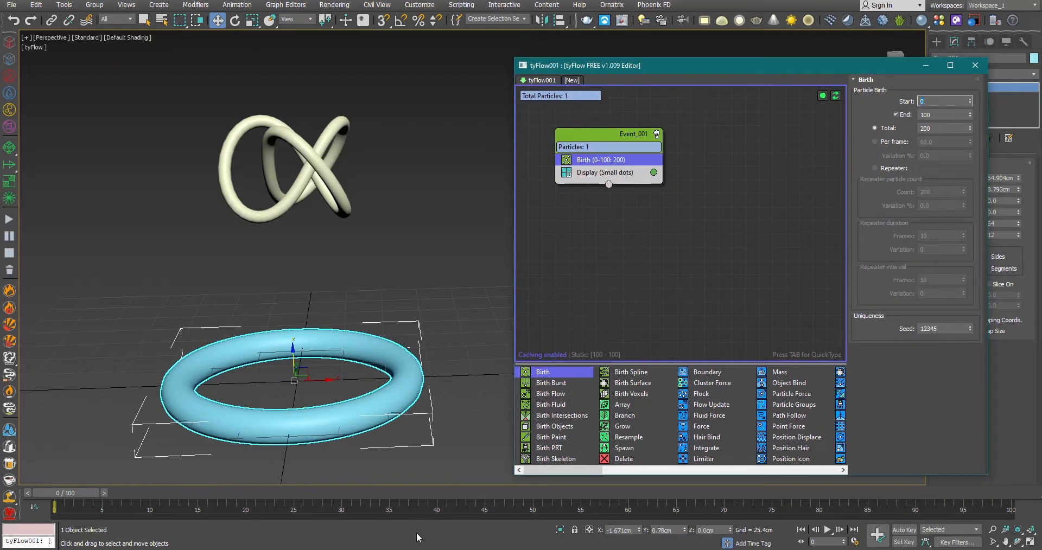
Step: Examine the Birth operator's end frame and particle total while scrubbing the timeline
click(947, 114)
click(1005, 500)
drag(983, 496, 142, 461)
click(931, 128)
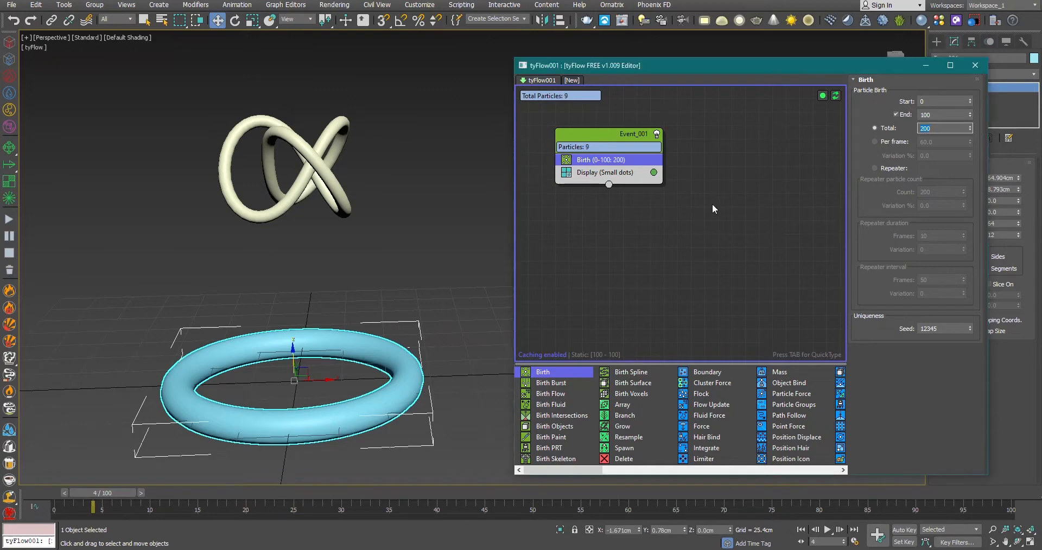
drag(629, 148, 623, 161)
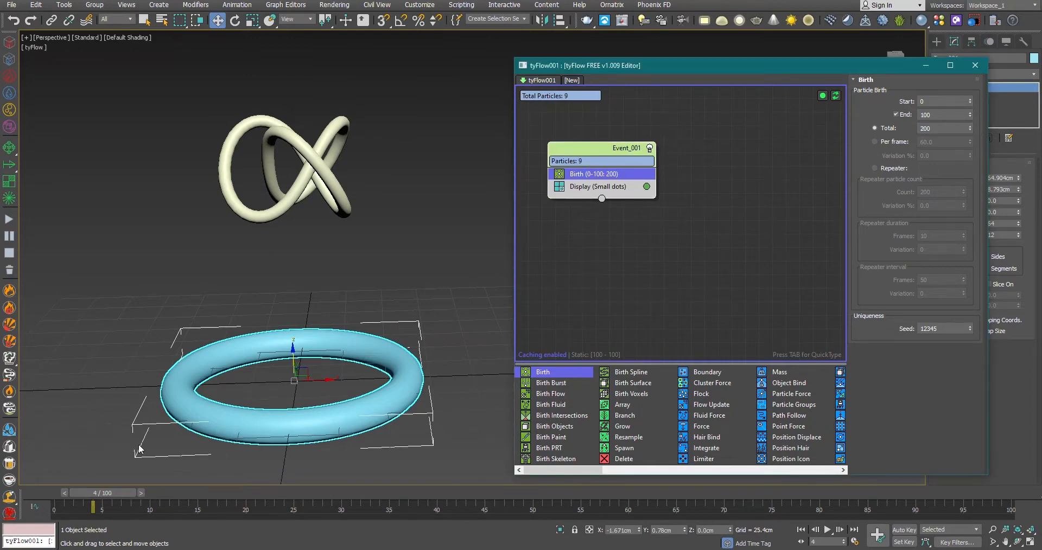
Step: Add a Position Object operator below Birth and assign the torus as its emitter object
drag(570, 470, 620, 466)
drag(713, 373, 617, 189)
click(894, 235)
click(393, 351)
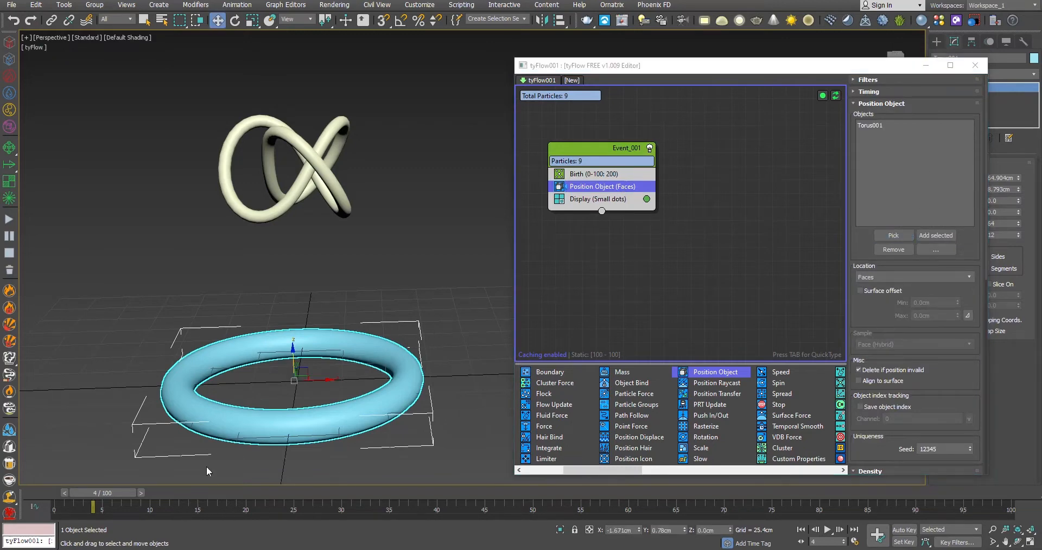
Step: Scrub the timeline to examine how the particles appear on the torus surface
drag(94, 506, 71, 466)
scroll(374, 376, up, 5)
scroll(373, 377, down, 5)
scroll(315, 324, down, 5)
middle_drag(315, 325, 364, 346)
click(615, 152)
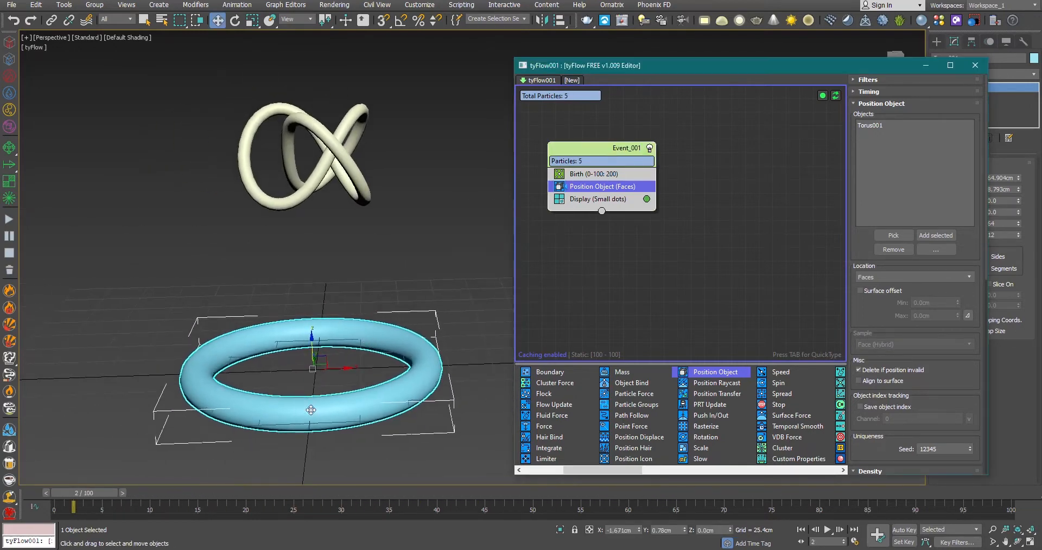
drag(84, 493, 332, 493)
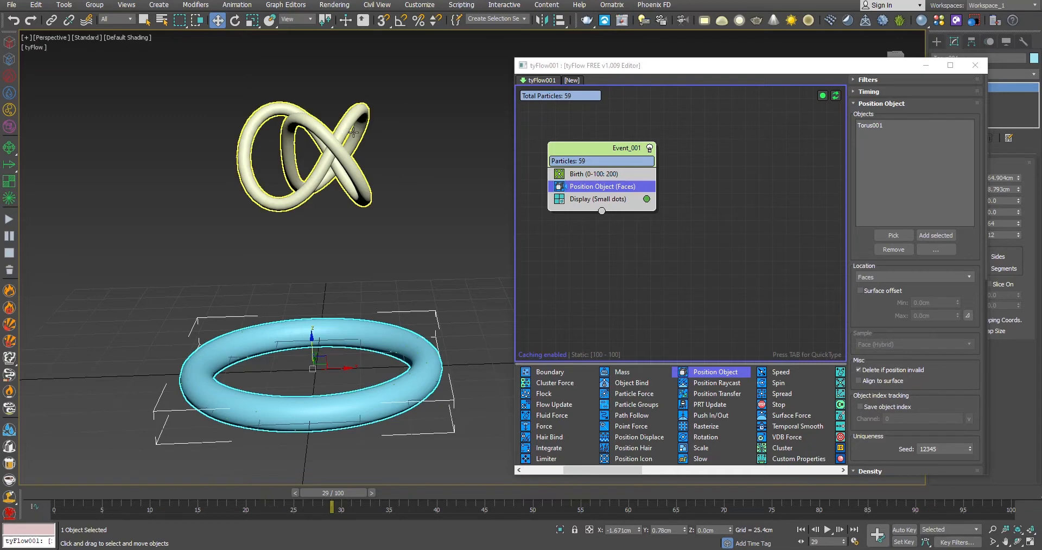
Step: Add a Find Target operator below Position Object and assign the torus knot as its target
drag(589, 469, 785, 468)
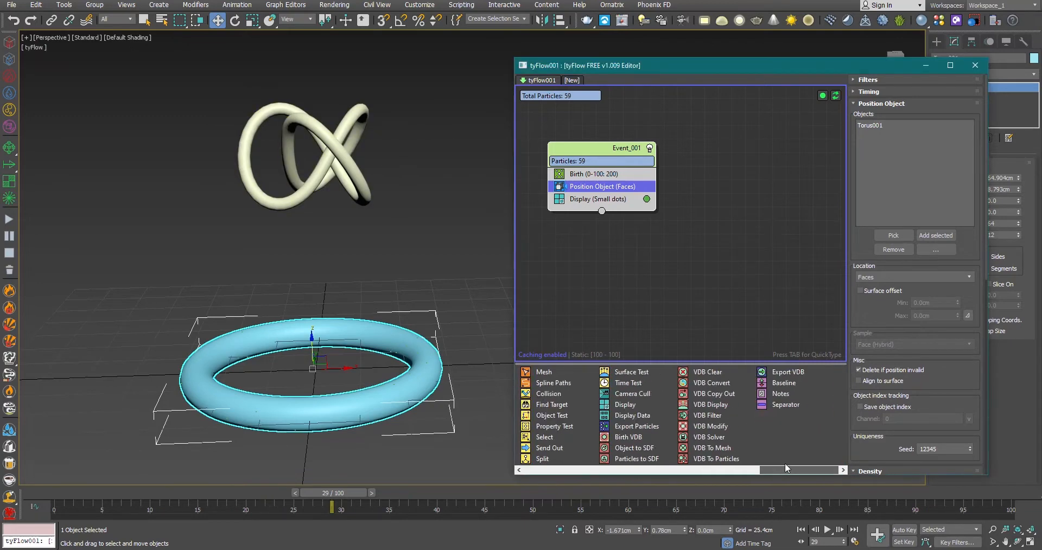
drag(542, 405, 670, 317)
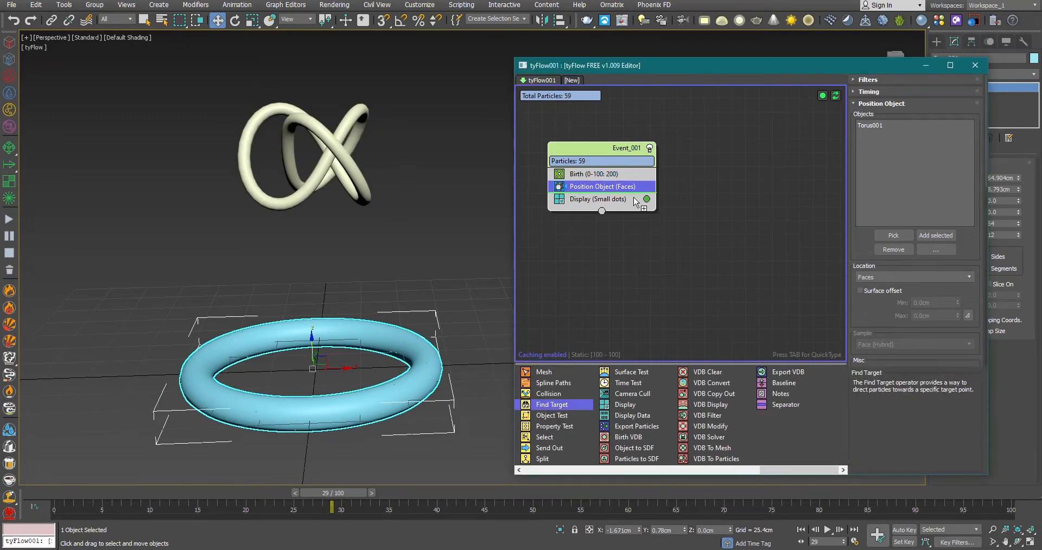
drag(636, 202, 635, 200)
scroll(880, 264, down, 5)
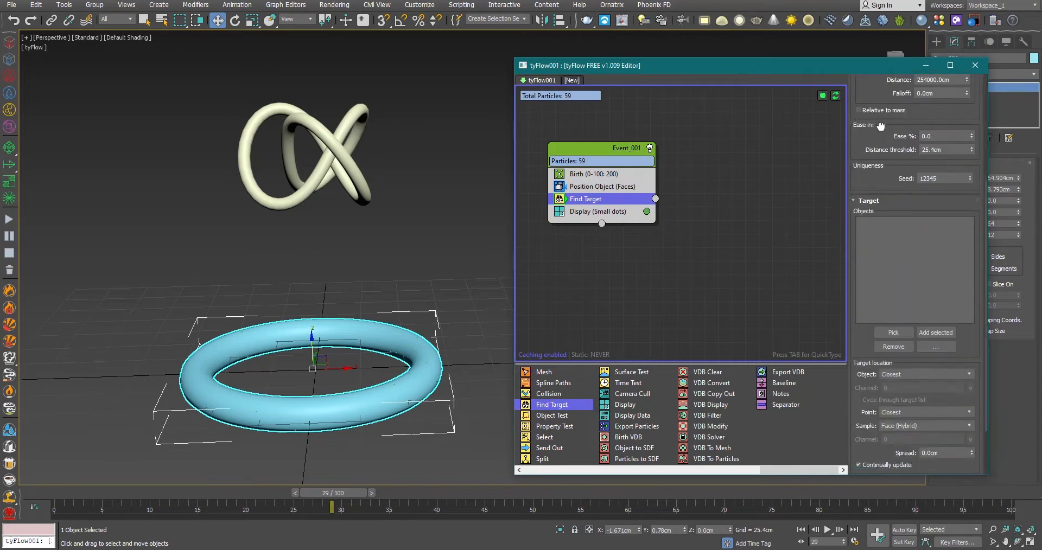
click(894, 332)
click(322, 186)
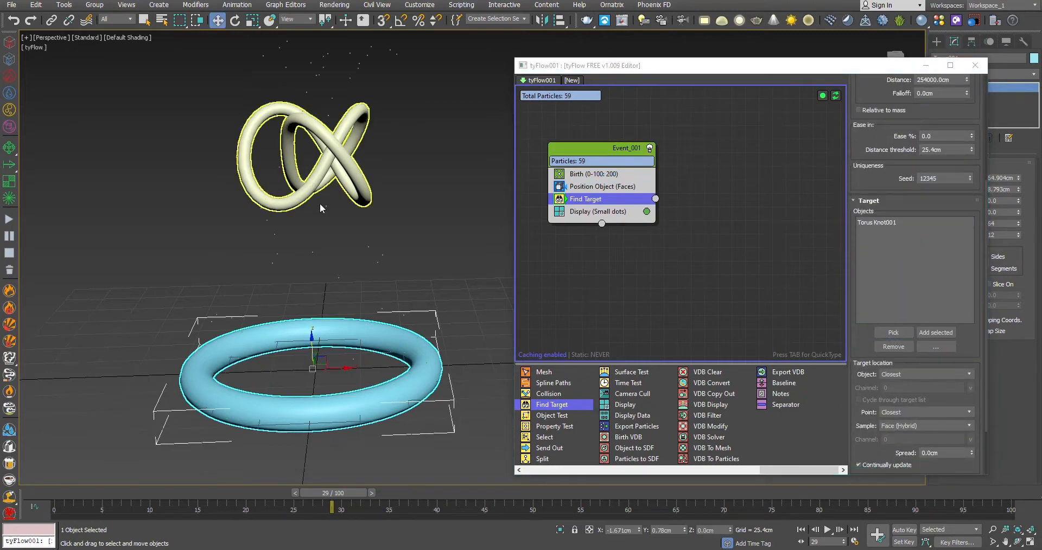
Step: Set both the object and point options of Find Target's target location to Random
click(958, 376)
click(938, 384)
click(922, 413)
click(904, 426)
Step: Scrub the timeline and view from another angle how the particles travel from the torus to the knot
drag(333, 492, 618, 474)
key(w)
alt+middle_drag(494, 350, 227, 203)
drag(618, 486, 313, 492)
Step: Replay the elec720p.mp4 reference to compare the arcs between the ring and the knot, then return to the scene
click(124, 549)
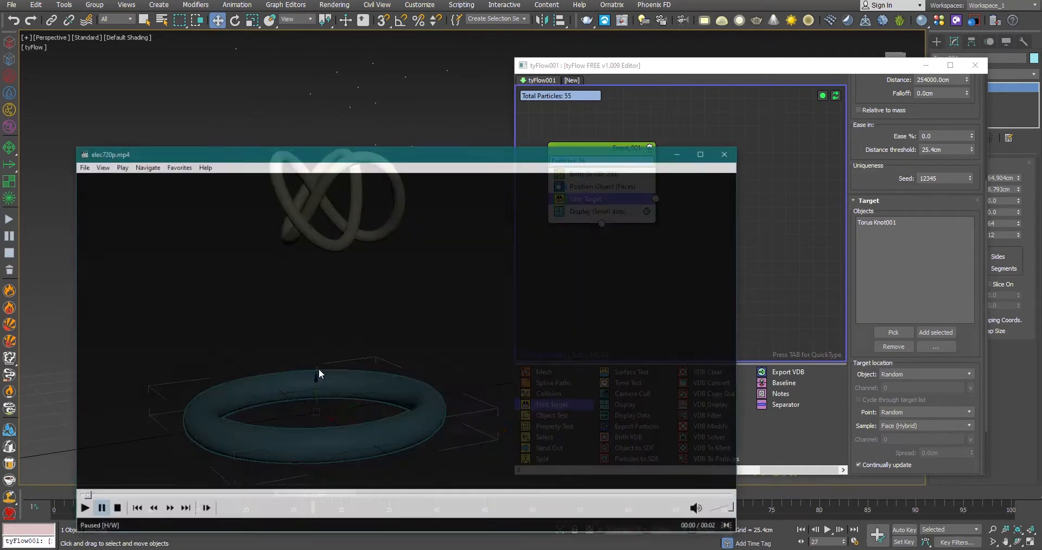
key(space)
key(space)
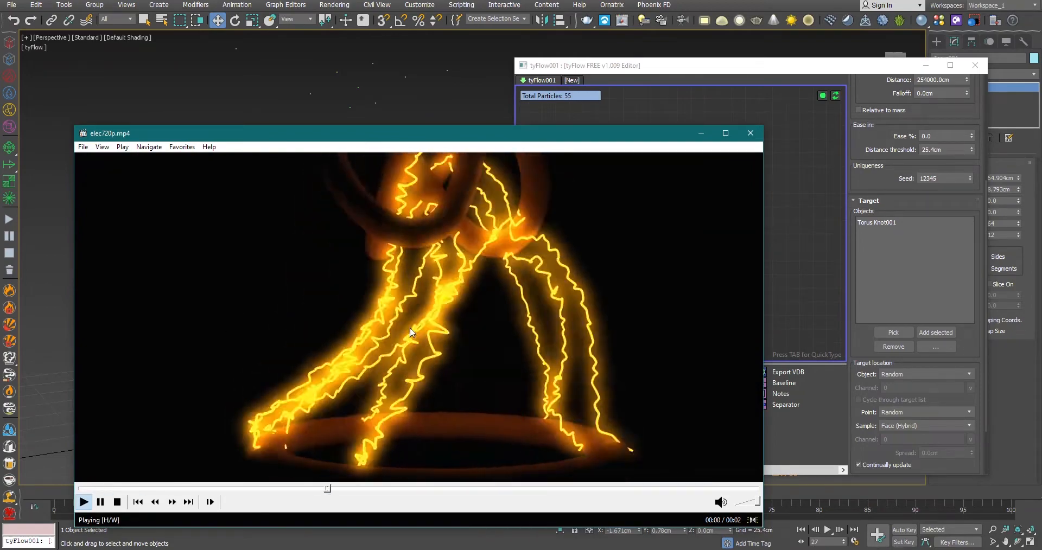
key(space)
click(700, 134)
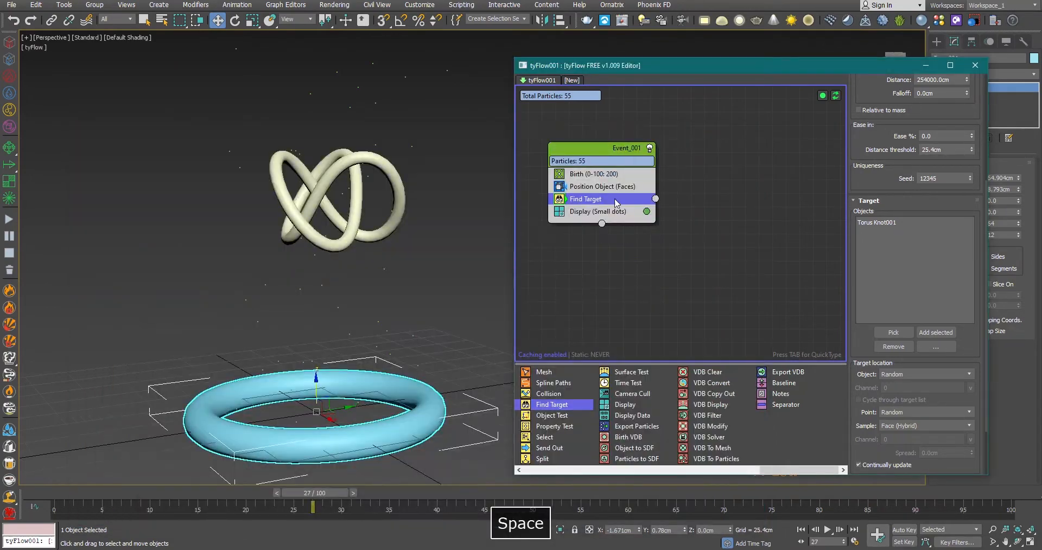
Step: Add a Delete operator below Find Target in the first event
click(551, 470)
drag(544, 475, 549, 473)
click(556, 468)
drag(623, 469, 603, 211)
click(545, 456)
click(595, 304)
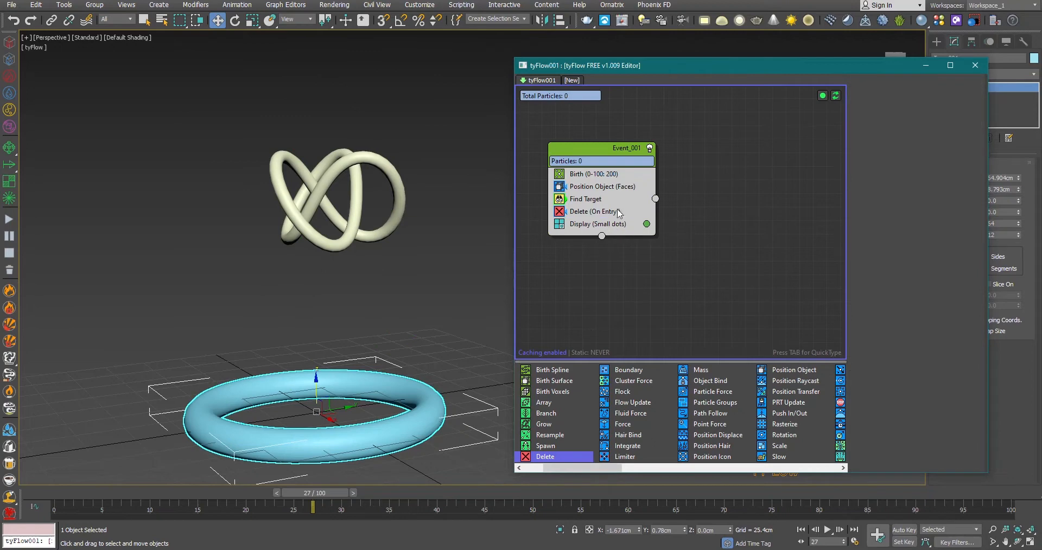
Step: Disable the Delete operator and set Find Target to Control by time with 1 frame
click(611, 201)
drag(68, 495, 224, 478)
click(559, 212)
key(w)
click(959, 142)
click(955, 154)
right_click(971, 204)
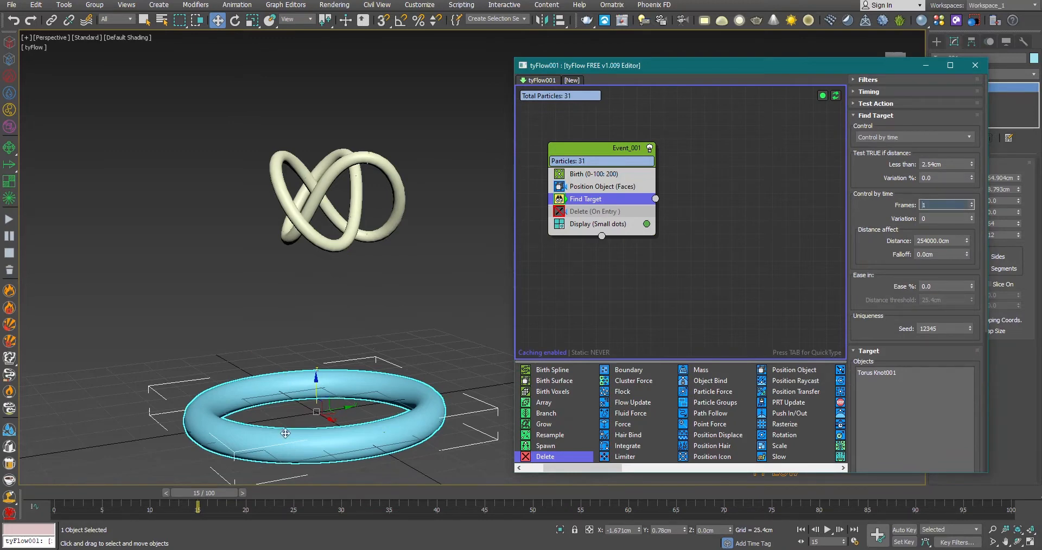
Step: Scrub back to frame 8 and examine up close how the particles move between the torus and the knot
drag(195, 495, 131, 494)
scroll(360, 317, up, 4)
middle_drag(360, 316, 313, 215)
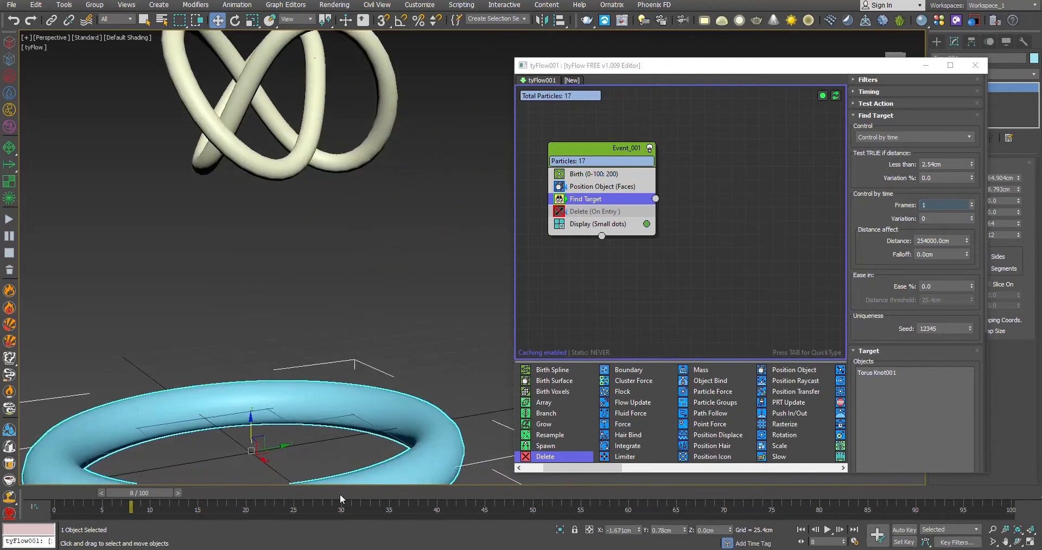
middle_drag(378, 160, 385, 259)
middle_drag(340, 348, 354, 331)
middle_drag(297, 386, 323, 305)
scroll(324, 312, down, 3)
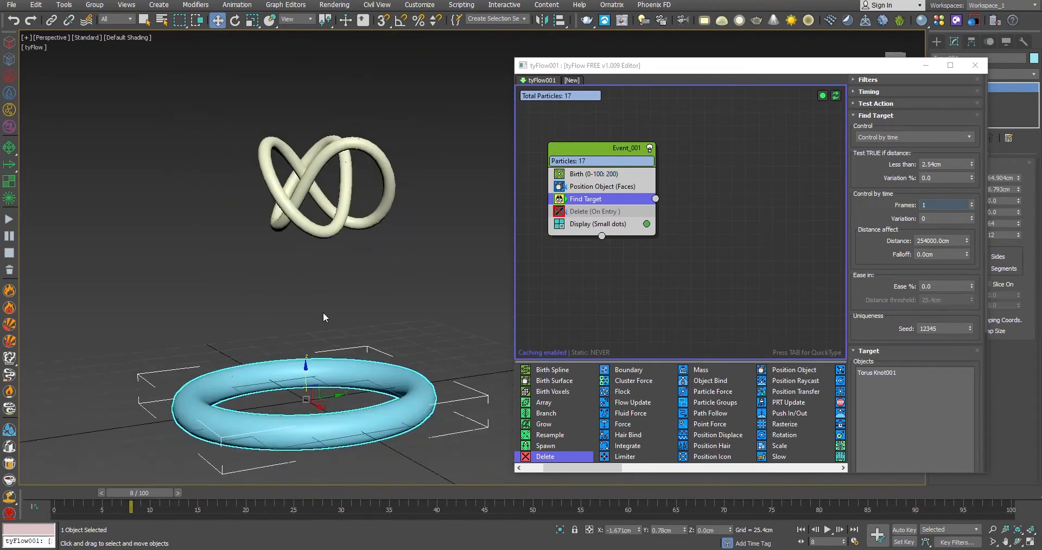
Step: Add a Spawn operator below Find Target, set its spawn mode to By travel distance, and cancel the running simulation
click(555, 469)
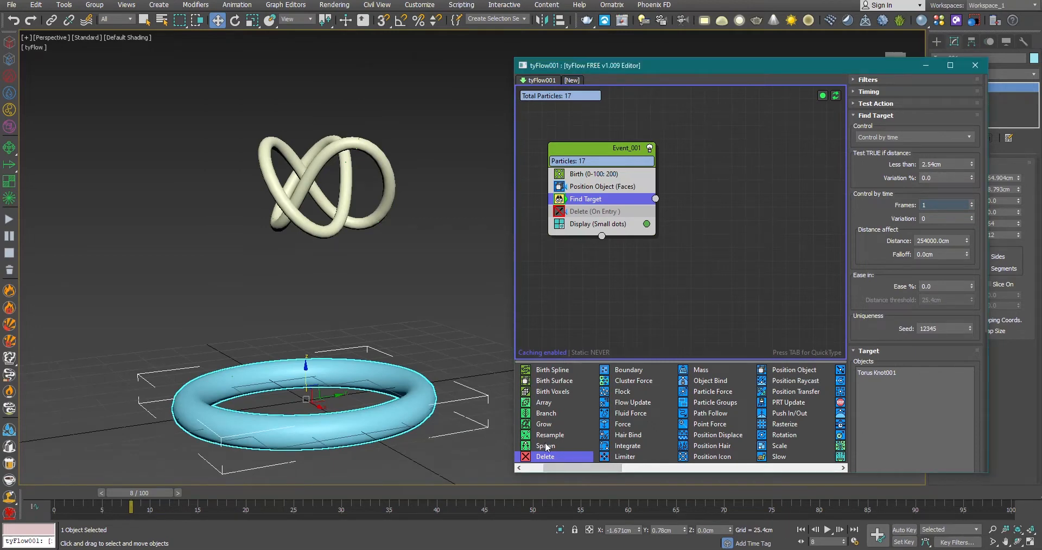
drag(547, 447, 550, 437)
drag(596, 208, 597, 209)
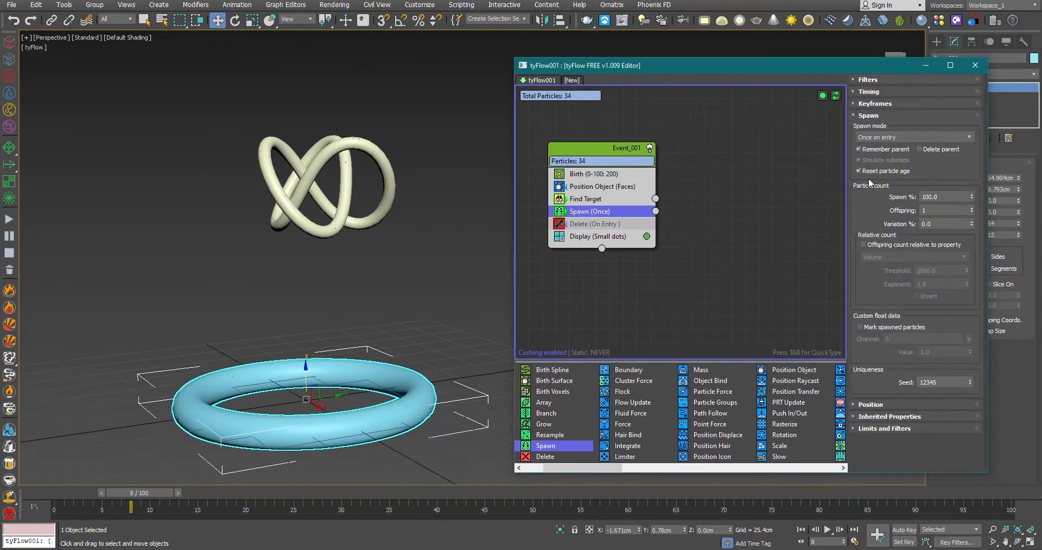
click(905, 136)
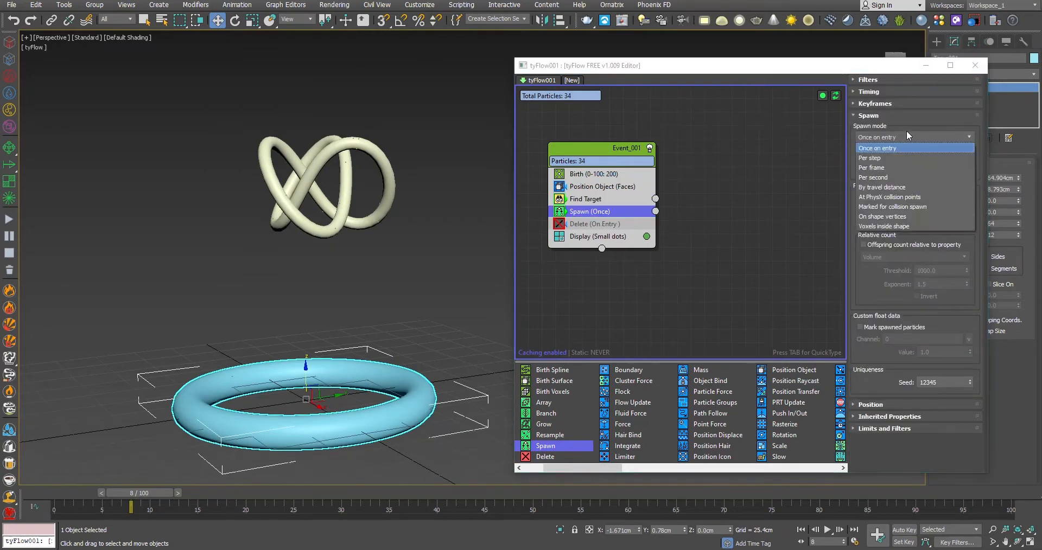
click(898, 187)
key(shift+Escape)
Step: Scrub the first frames to examine the spawned particle lines, comparing them with the elec720p.mp4 reference before returning to the scene
drag(123, 494, 81, 493)
key(w)
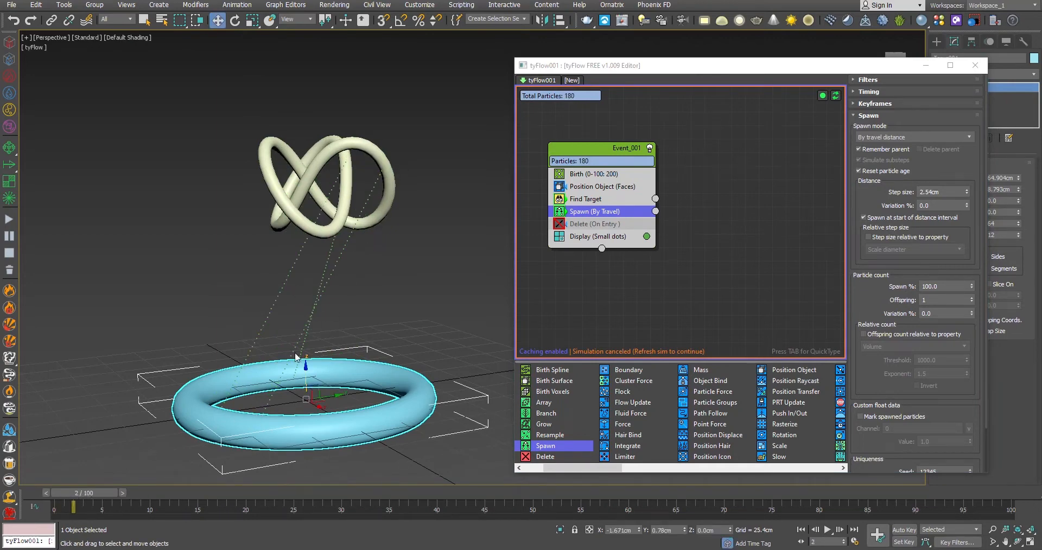
drag(98, 494, 92, 491)
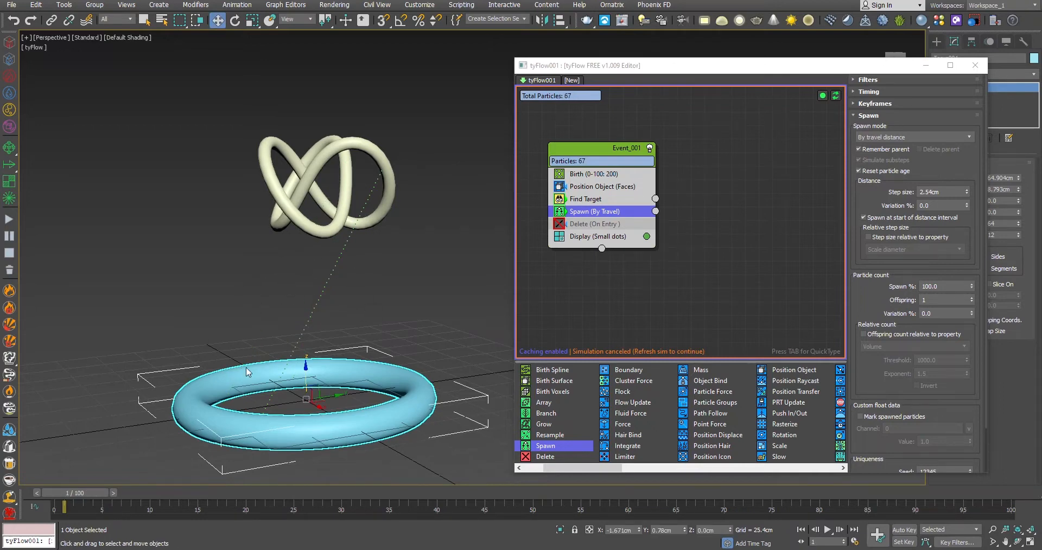
key(space)
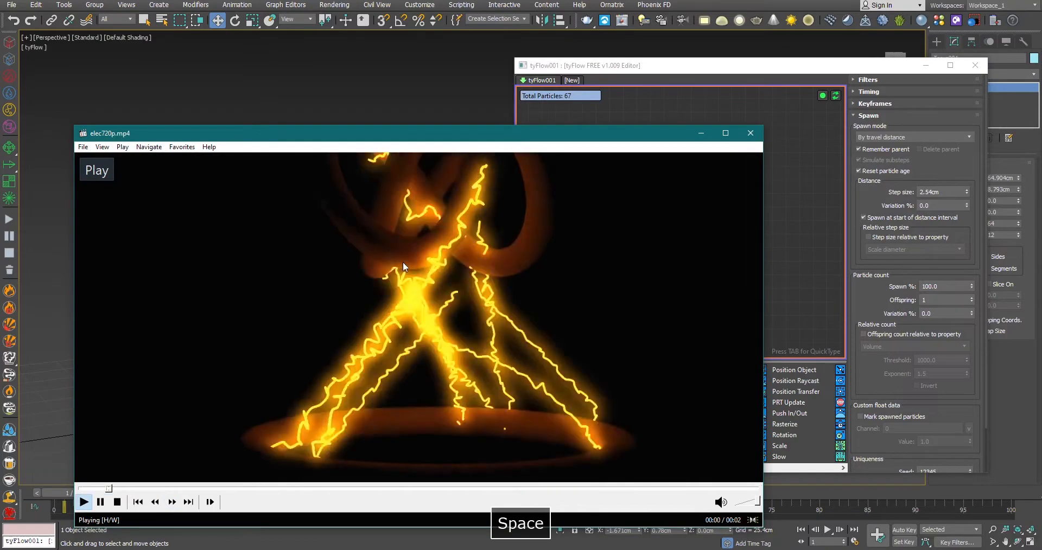
click(701, 133)
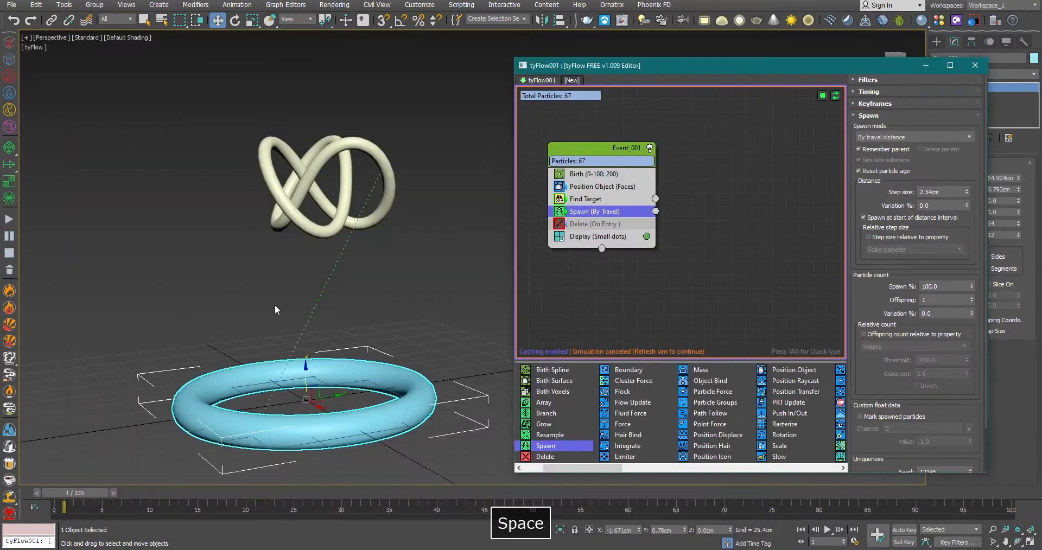
Step: Try Spawn step sizes of 10 cm, 5 cm and 6 cm, refreshing the canceled simulation and checking the first frames
click(948, 188)
text(10)
key(Return)
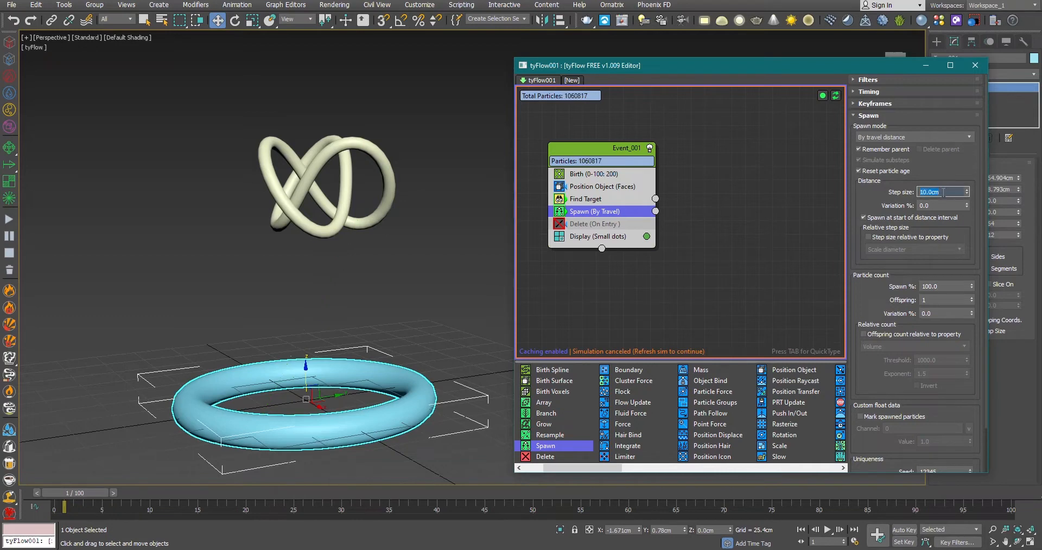
drag(82, 493, 119, 493)
click(943, 192)
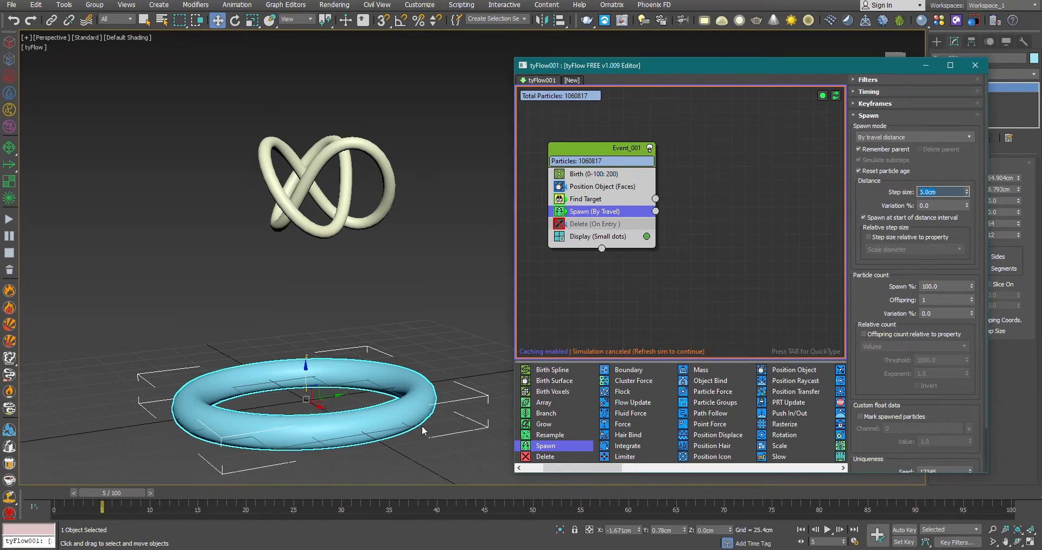
click(838, 96)
drag(111, 495, 92, 495)
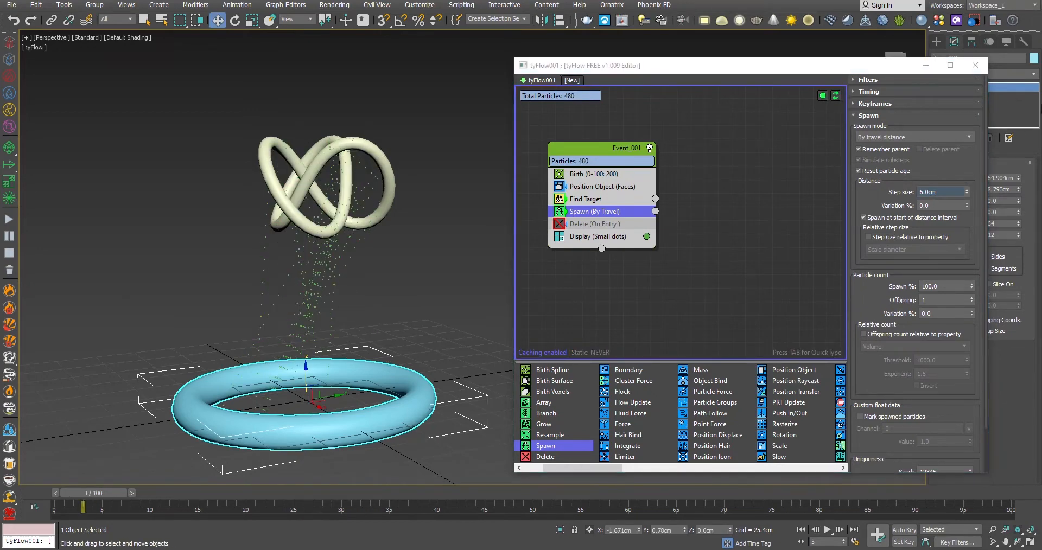
Step: Set the Spawn step size to 10 cm and check the particles at frame 5
click(951, 192)
text(10)
key(Return)
drag(113, 495, 132, 495)
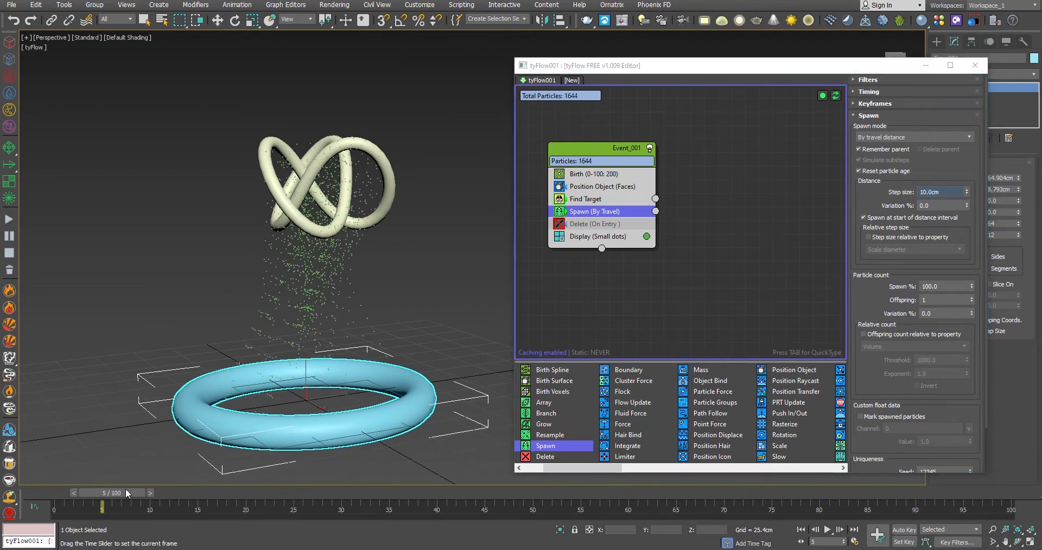
Step: Try re-enabling the Delete operator with its entry timing and scrub the first frames
click(561, 226)
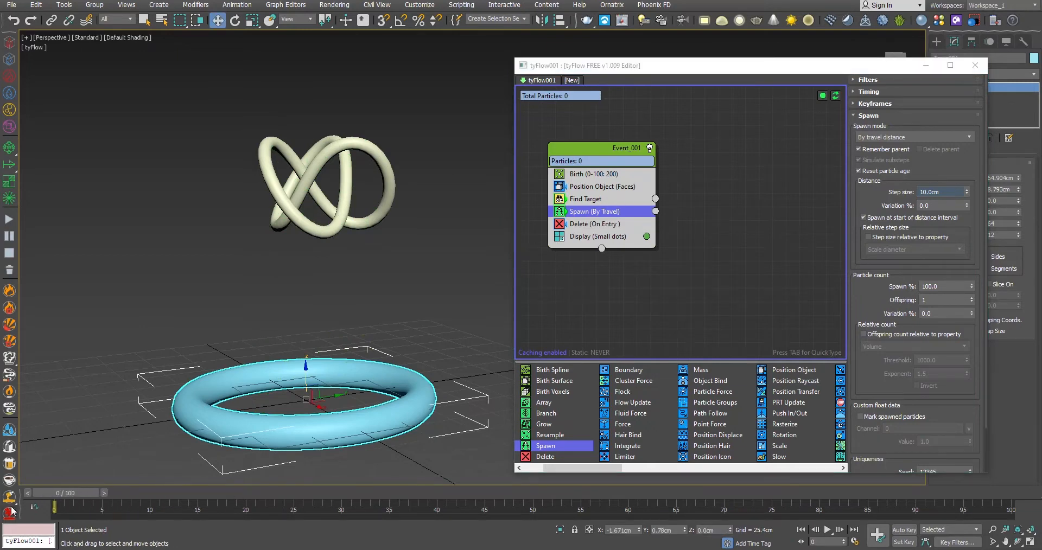
click(596, 224)
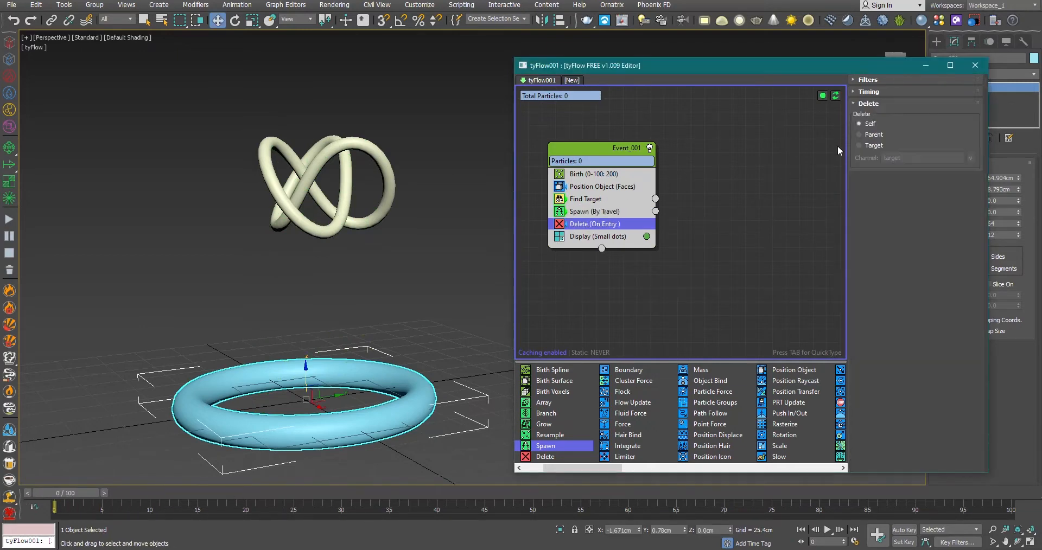
drag(86, 493, 134, 494)
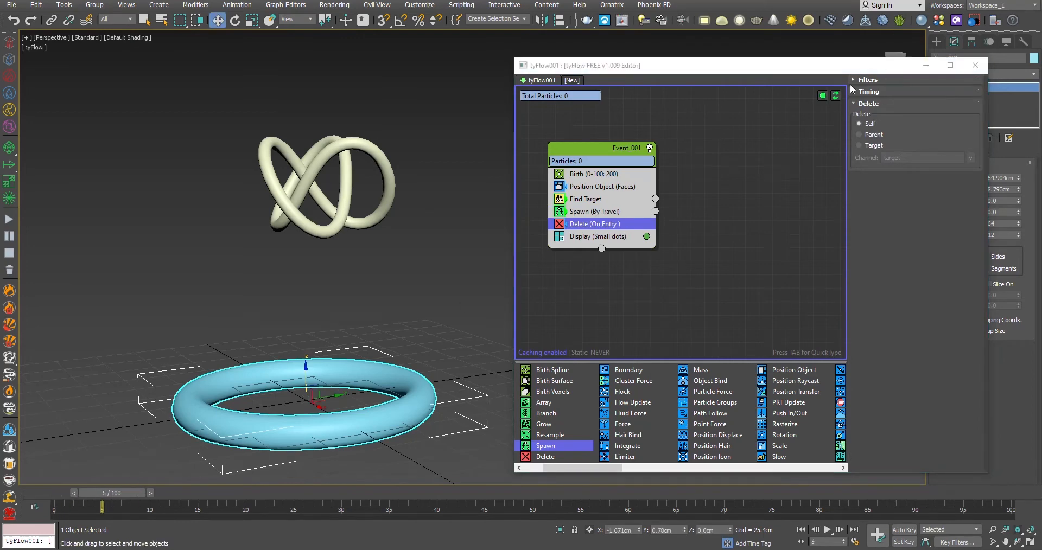
click(868, 92)
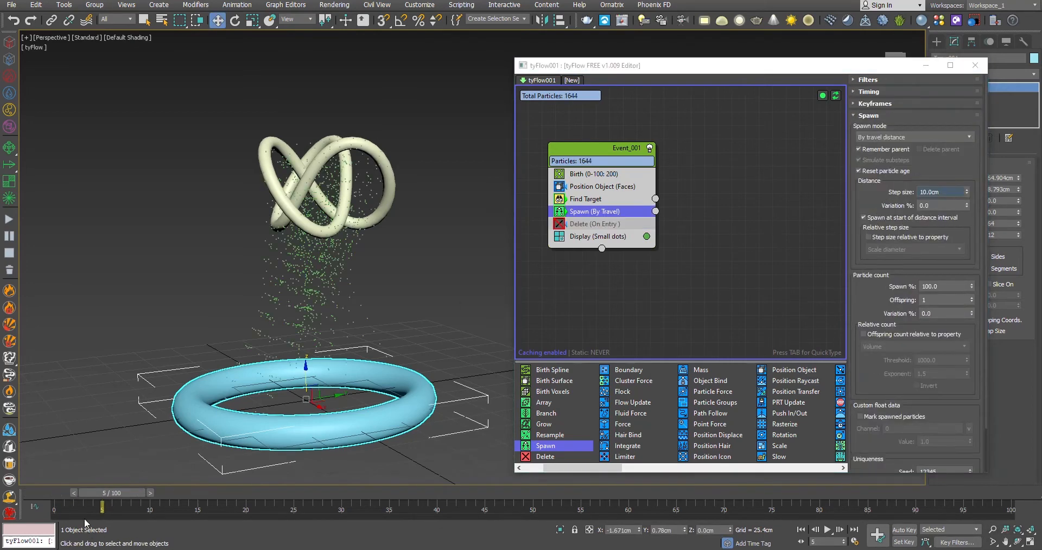
mouse_move(103, 493)
mouse_down()
mouse_move(80, 490)
mouse_move(90, 481)
mouse_up()
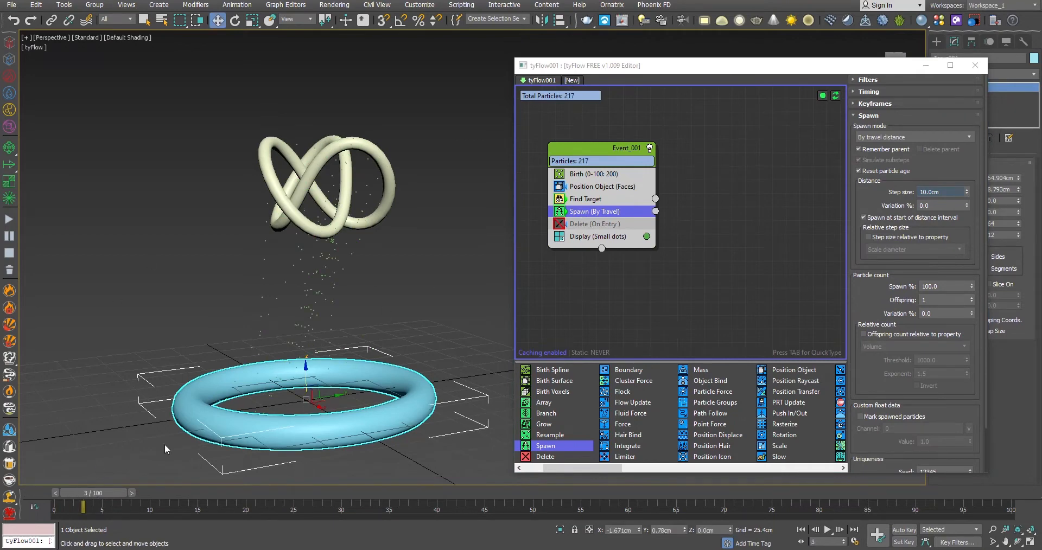
key(.)
Step: Enable the Delete operator, set its timing to Event age starting at 3, and check the first frames
click(559, 224)
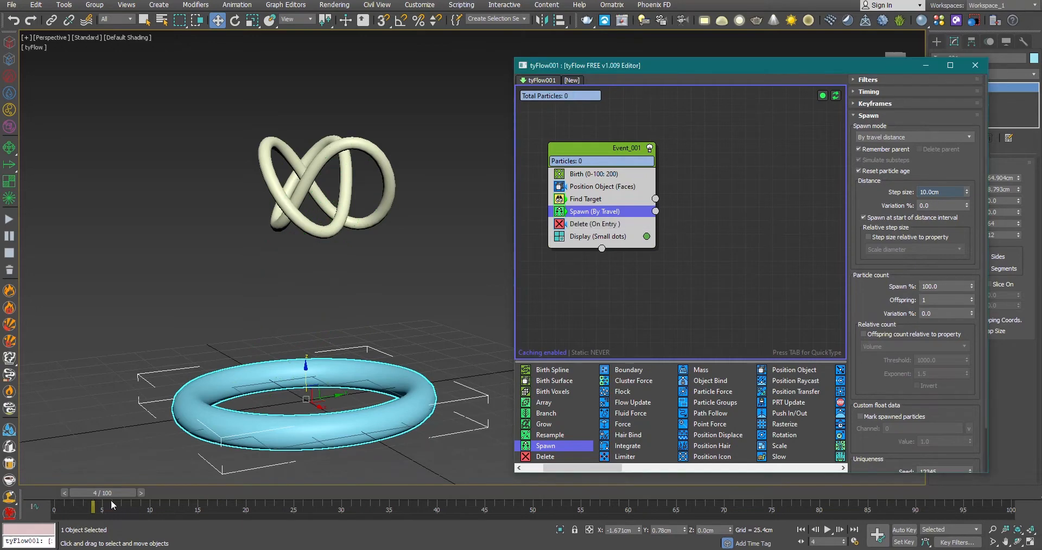
drag(70, 490, 98, 488)
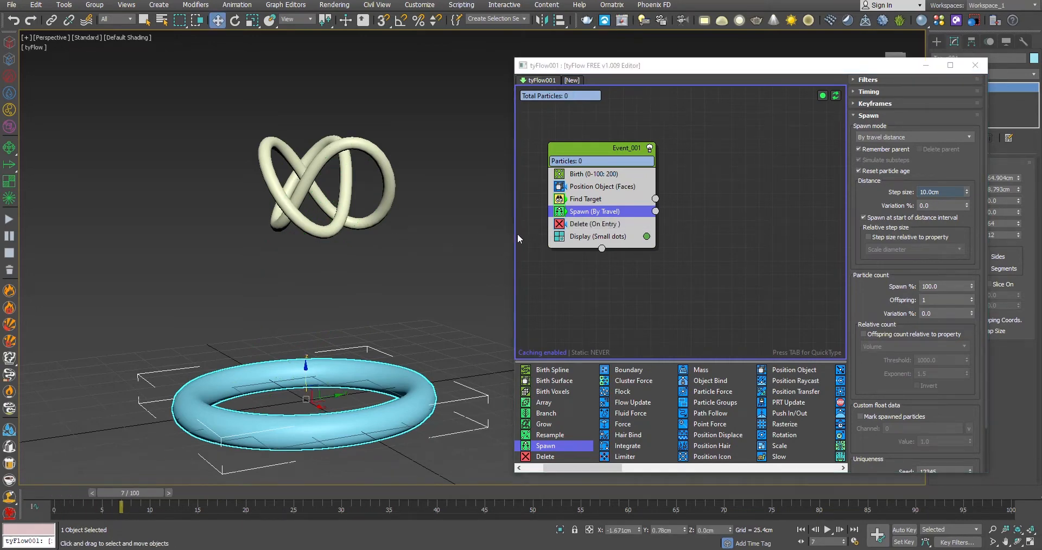
click(586, 224)
click(926, 105)
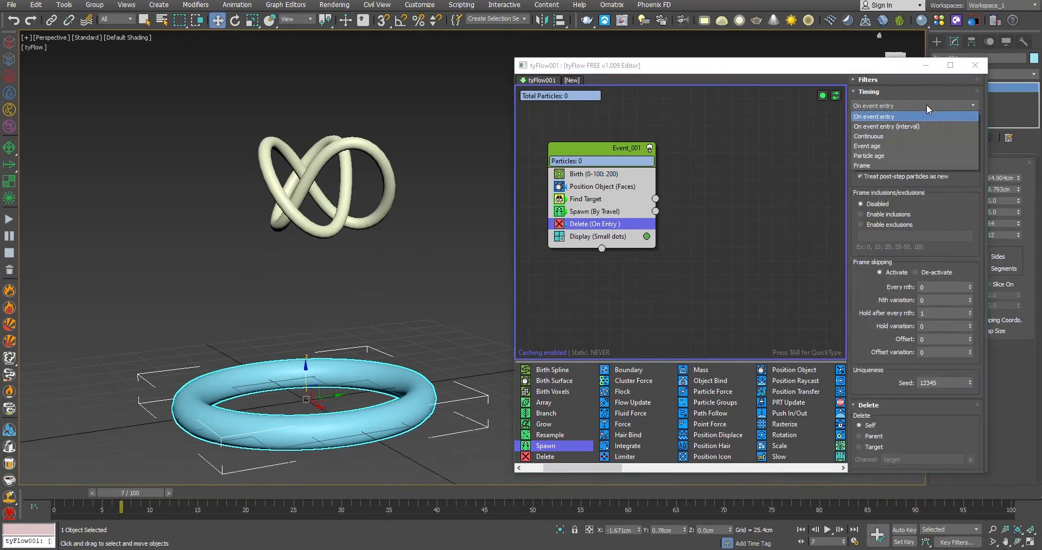
click(889, 147)
click(876, 131)
text(3)
key(Return)
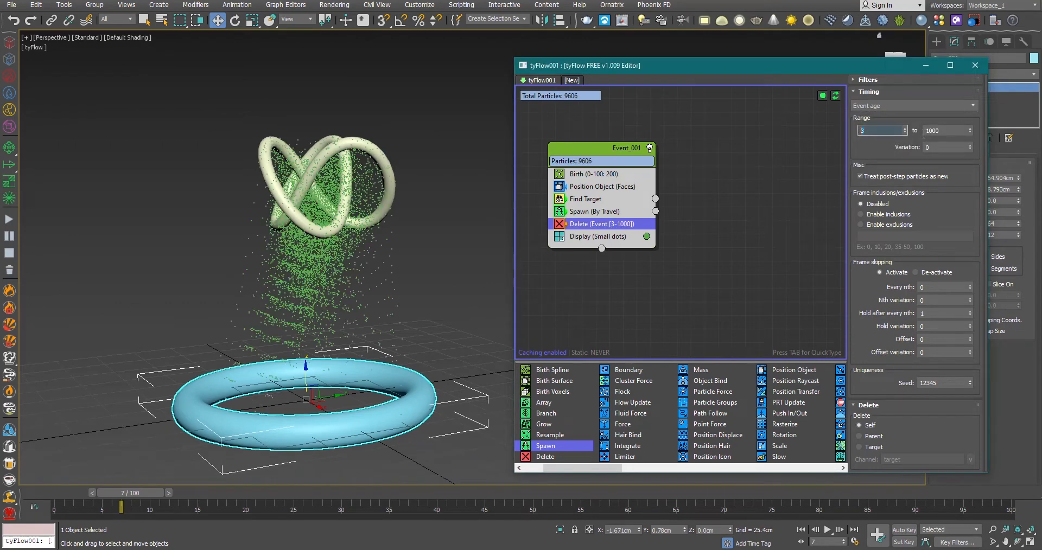
drag(135, 494, 96, 493)
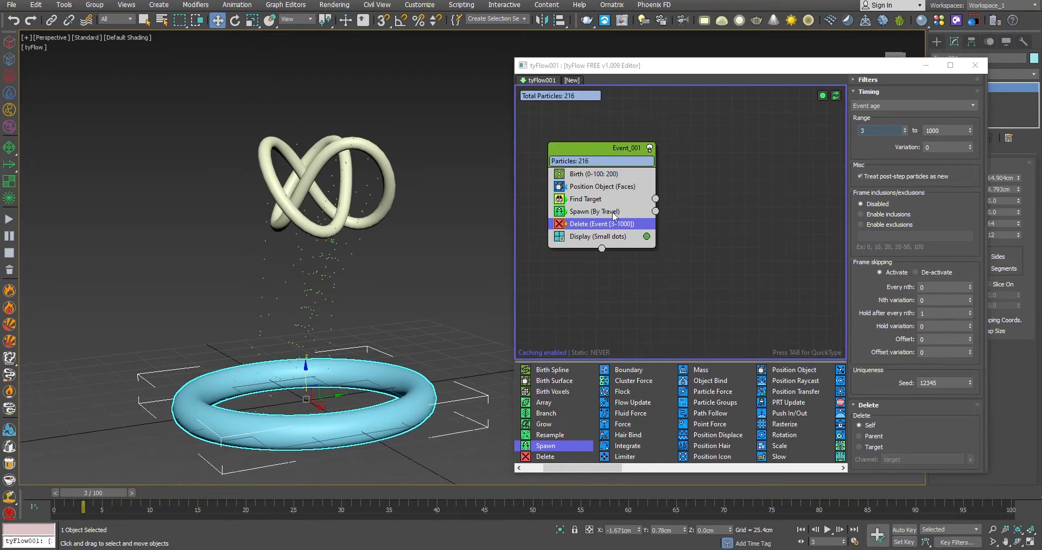
Step: Send the Spawn output to a new second event and copy the Delete operator into that event
drag(655, 212, 758, 279)
click(584, 228)
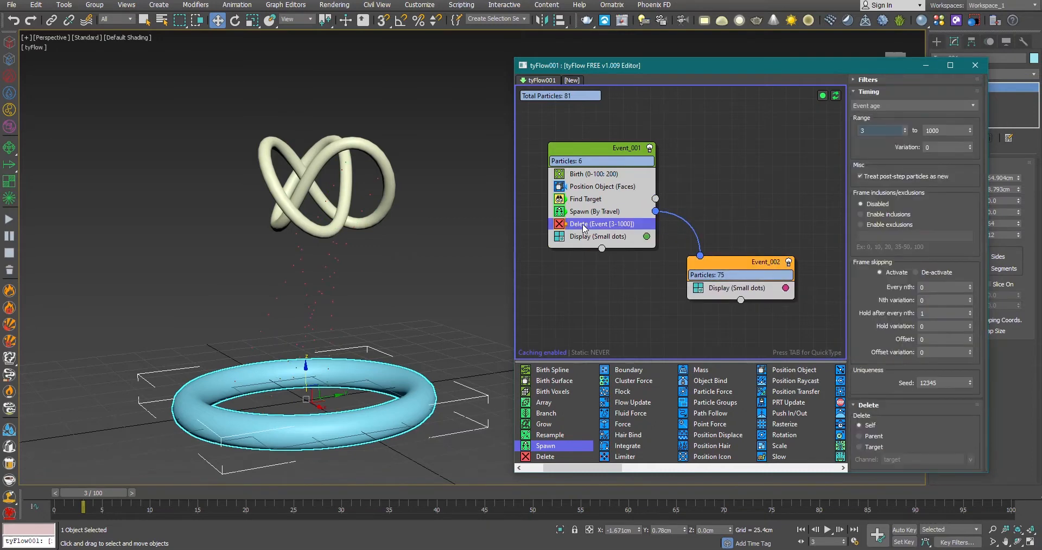
drag(655, 226, 757, 275)
click(575, 228)
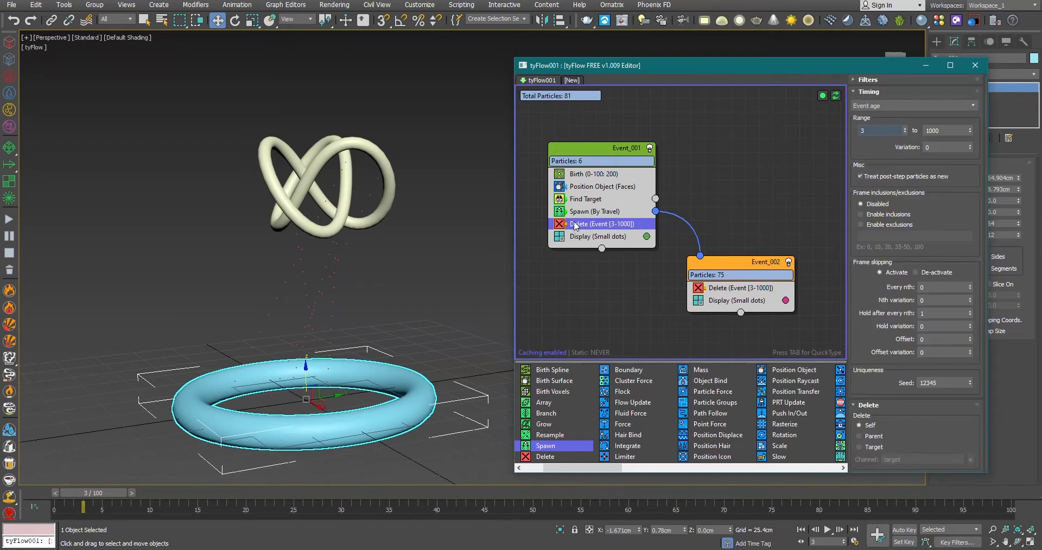
Step: Scrub the timeline and view the spawned particles between the torus and the knot from another angle
drag(57, 493, 233, 473)
key(w)
alt+middle_drag(297, 303, 112, 288)
alt+middle_drag(340, 305, 403, 337)
drag(83, 492, 131, 491)
Step: Move the second event lower and add a Spline Paths operator below its Delete, using Siblings mode
click(757, 265)
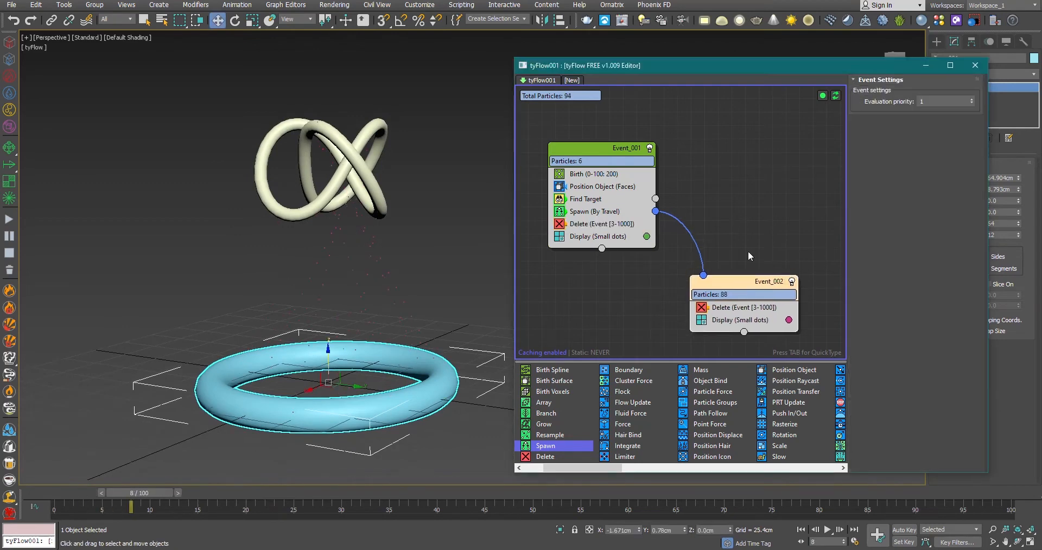
drag(565, 470, 741, 462)
drag(710, 380, 692, 290)
click(876, 177)
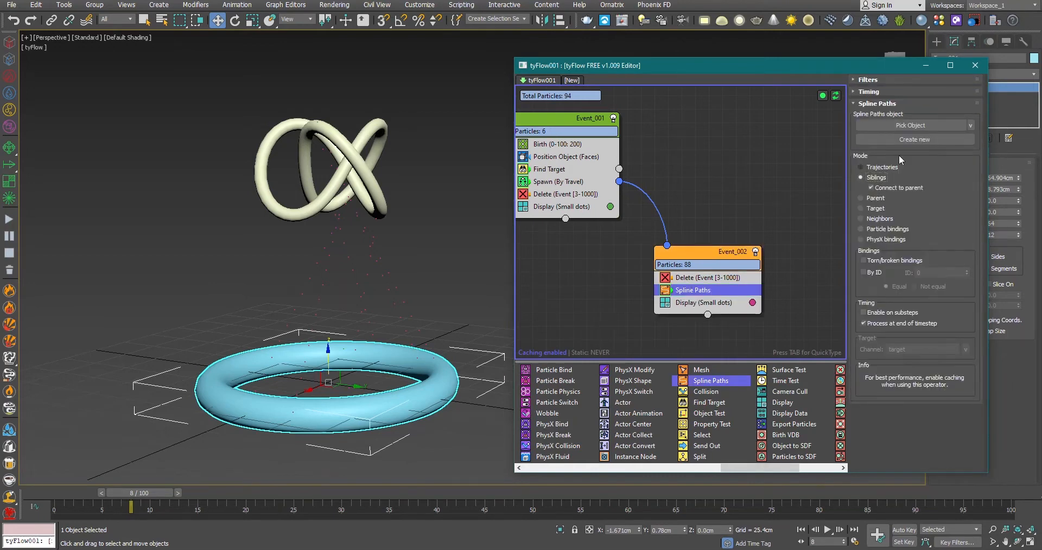
Step: Return to frame 0, create a new spline object for Spline Paths, and scrub to preview the generated splines
drag(136, 494, 60, 495)
click(885, 140)
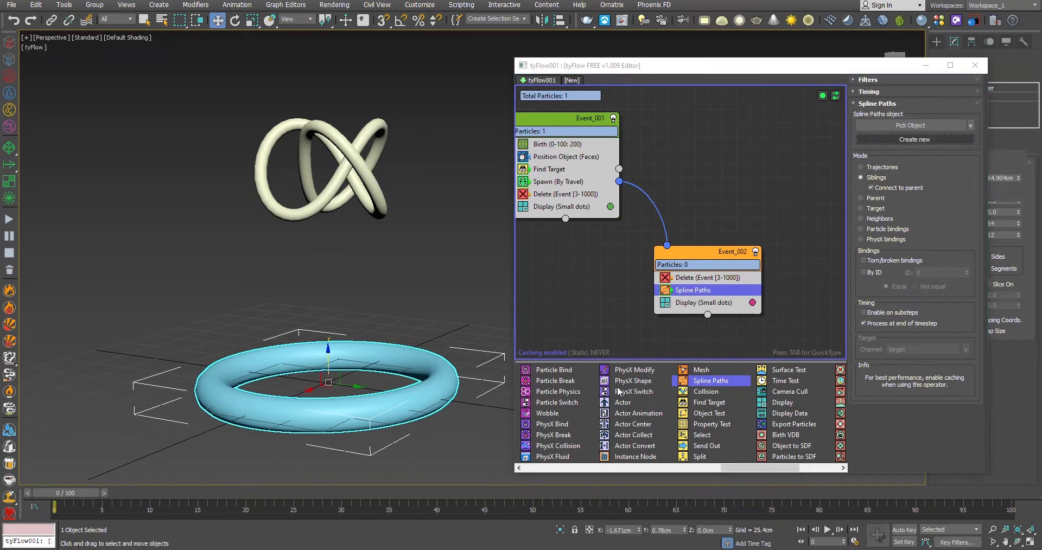
mouse_move(98, 495)
mouse_down()
mouse_move(191, 472)
mouse_move(194, 484)
mouse_move(64, 492)
mouse_move(105, 493)
mouse_up()
key(w)
Step: Set the second event's Display operator to Big dots, preview the early frames, and rearrange the events in the flow graph
click(689, 302)
click(943, 101)
click(882, 123)
drag(113, 491, 136, 488)
middle_drag(601, 240, 611, 249)
drag(698, 262, 713, 266)
Step: Add a Spread operator between Delete and Spline Paths in the second event
click(706, 295)
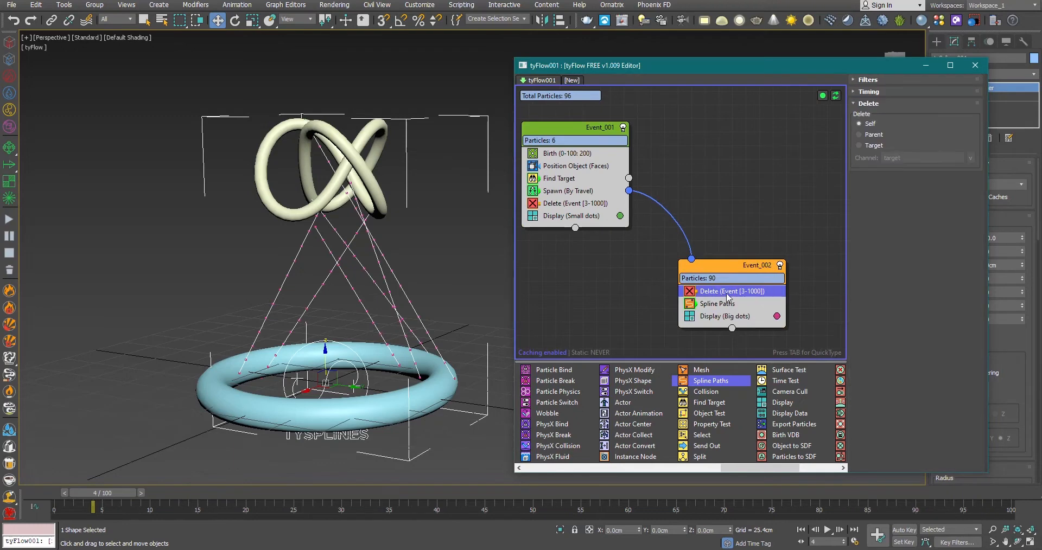
key(Tab)
text(spre)
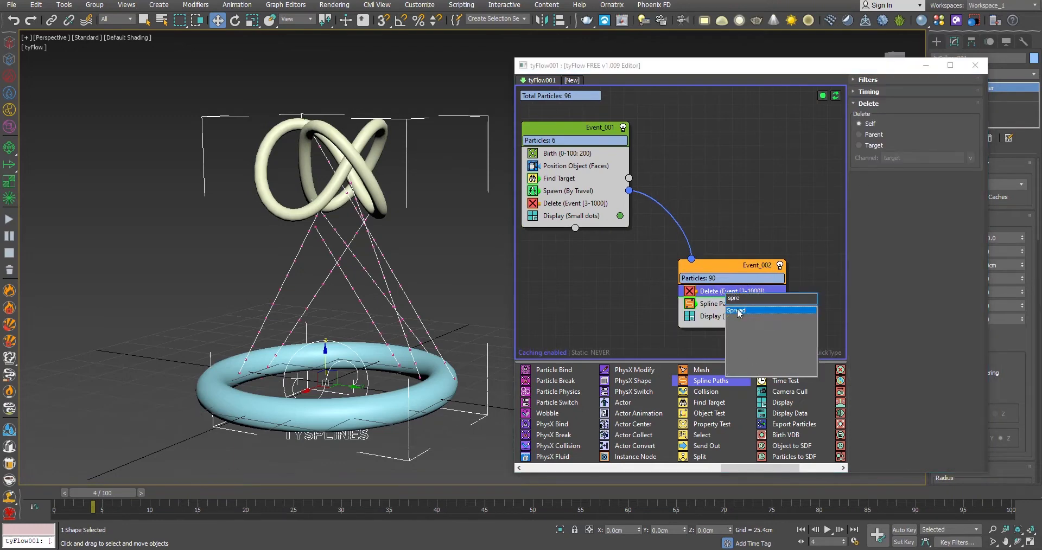
click(737, 311)
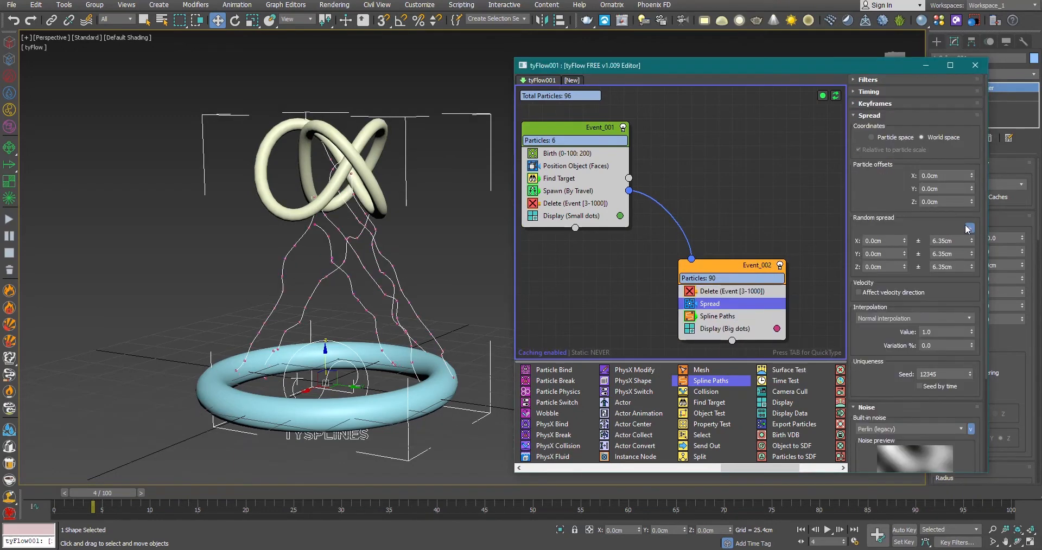
Step: Go to frame 0 and set Spread's random spread variation to 0 cm on the X, Y and Z axes
drag(79, 494, 37, 494)
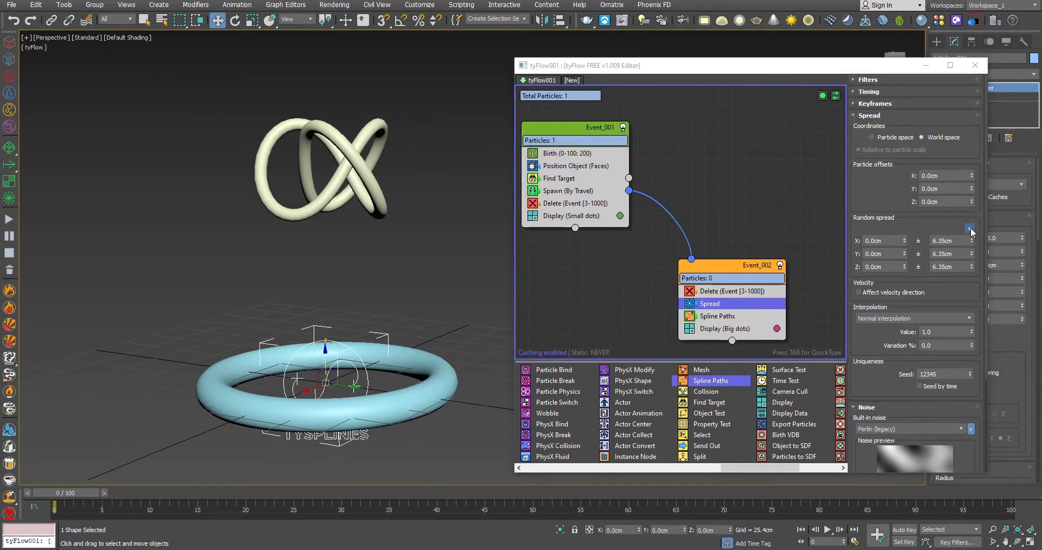
click(970, 230)
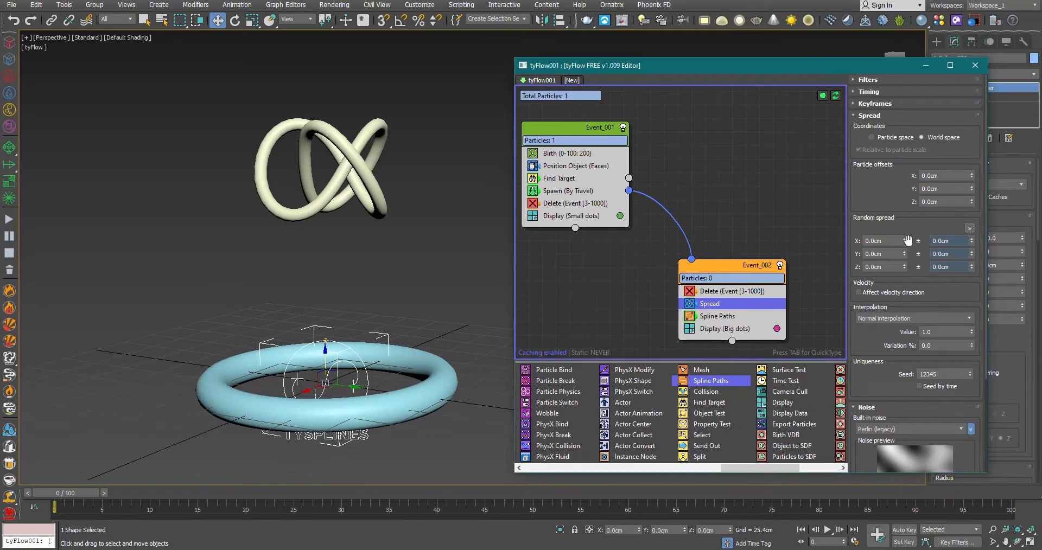
scroll(908, 239, down, 5)
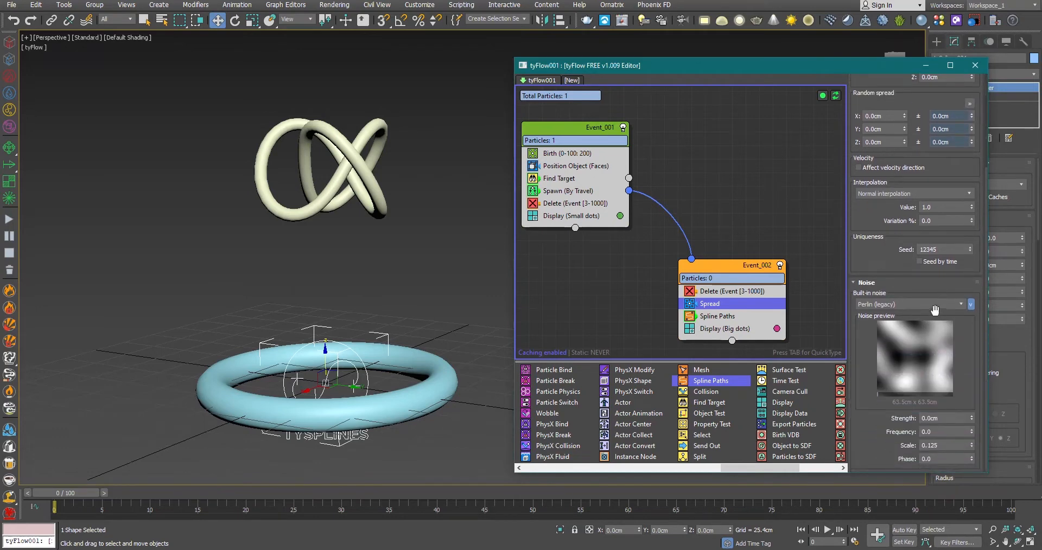
Step: Set the Spread operator's built-in noise to Turbulence (legacy) with a strength of 30 cm
click(933, 305)
click(892, 404)
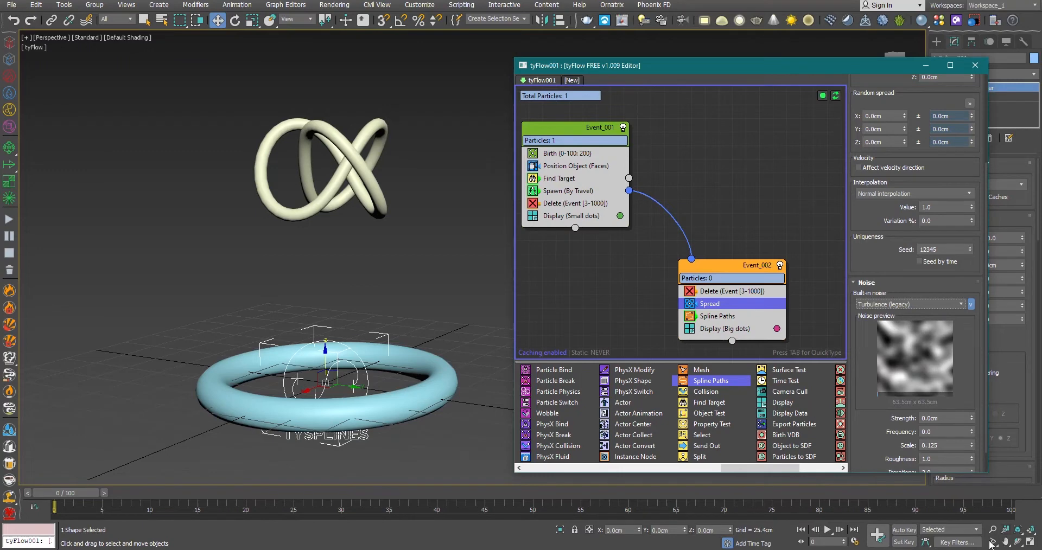
scroll(867, 279, down, 1)
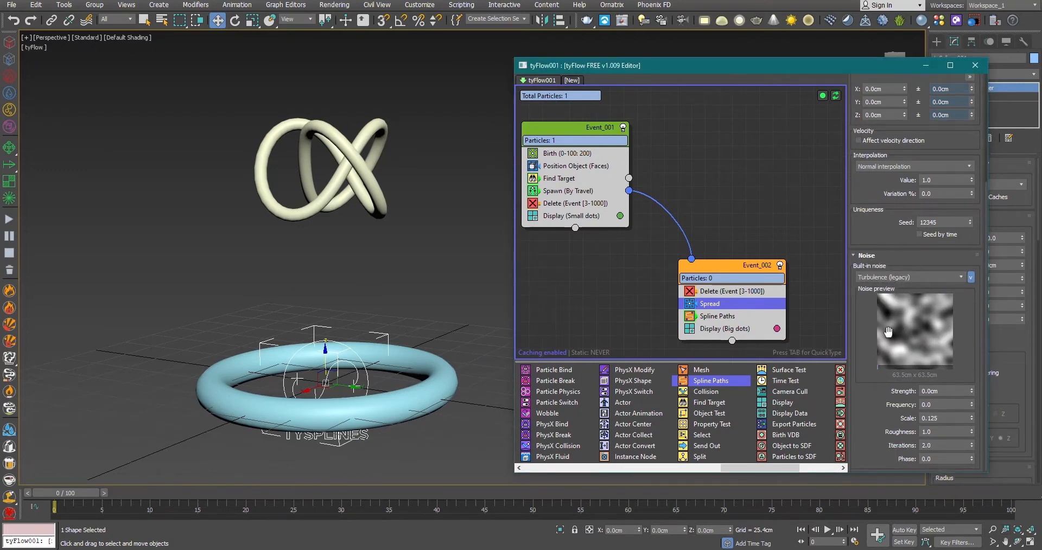
click(944, 391)
text(30)
key(Return)
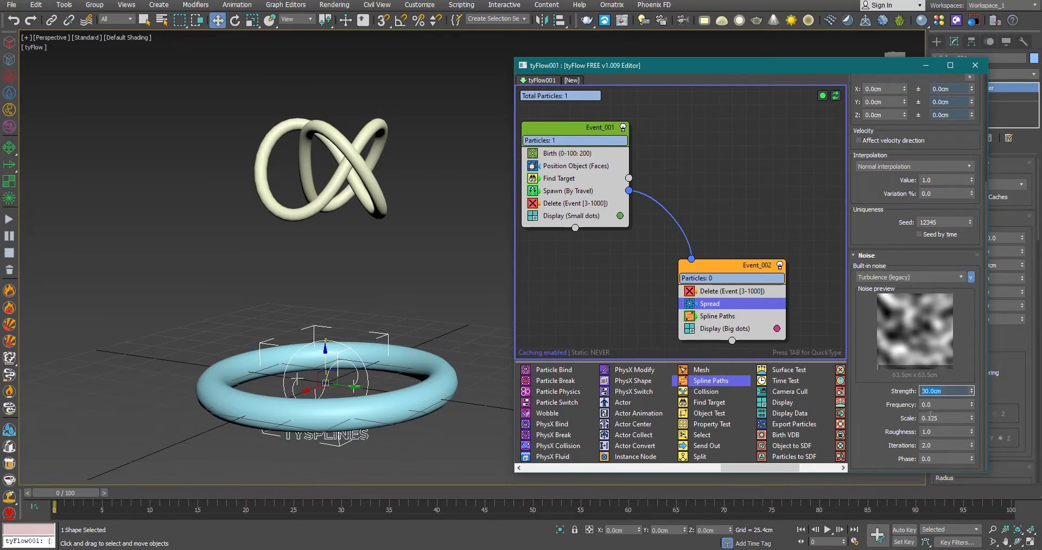
Step: Set Spread's noise frequency to 3 and its scale to 0.025, and scrub the early frames to preview the splines
click(944, 420)
click(944, 405)
click(945, 418)
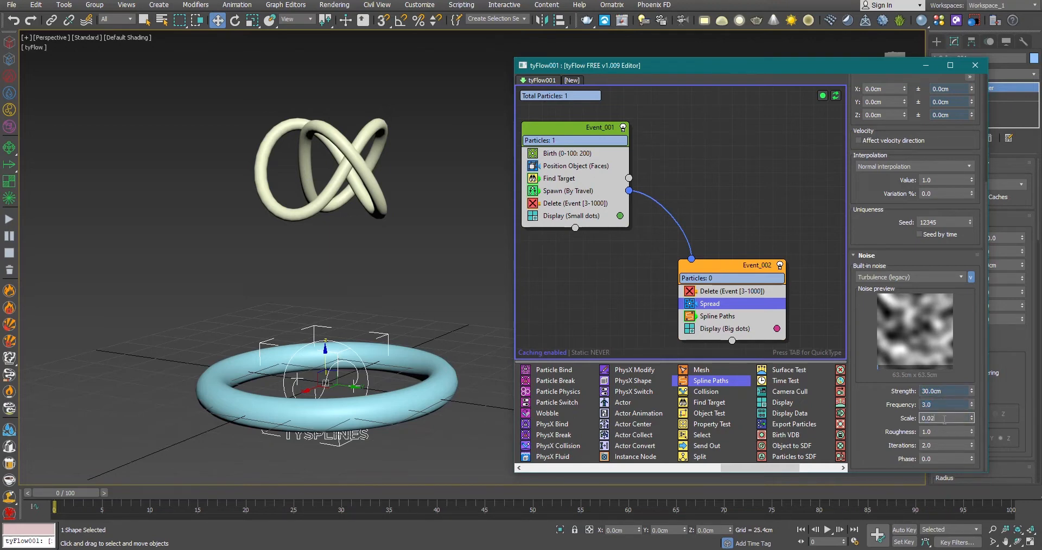
key(Return)
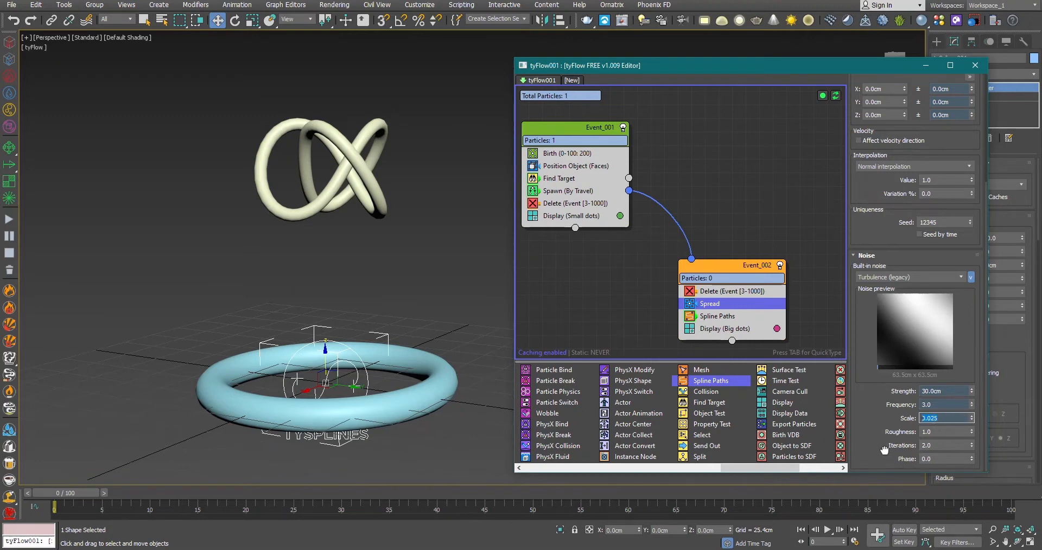
click(86, 492)
drag(86, 490, 2, 472)
key(w)
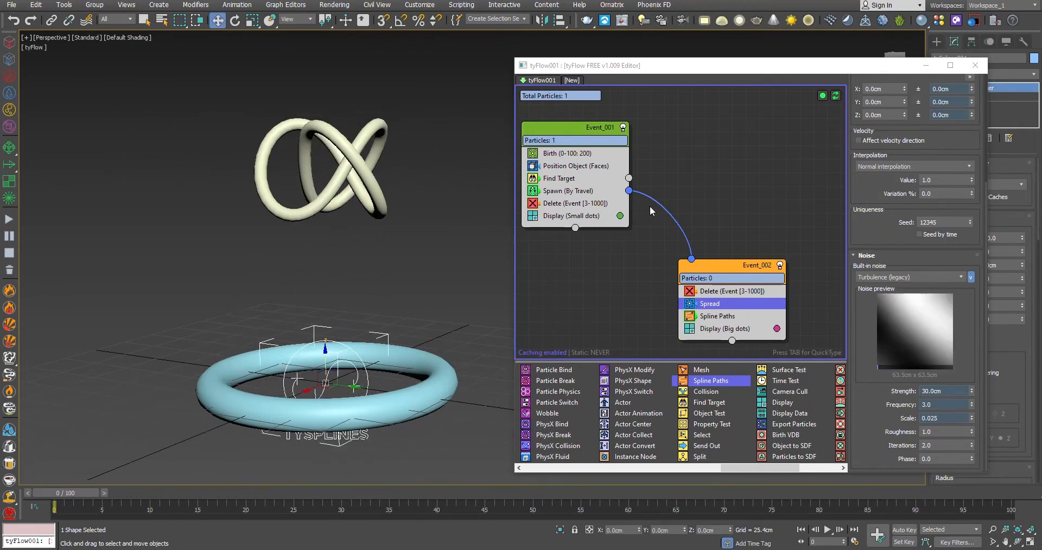
Step: Disconnect Spawn from the Spline Paths event, move that event down, and route Spawn to a new event instead
click(665, 205)
key(Delete)
drag(708, 263, 707, 292)
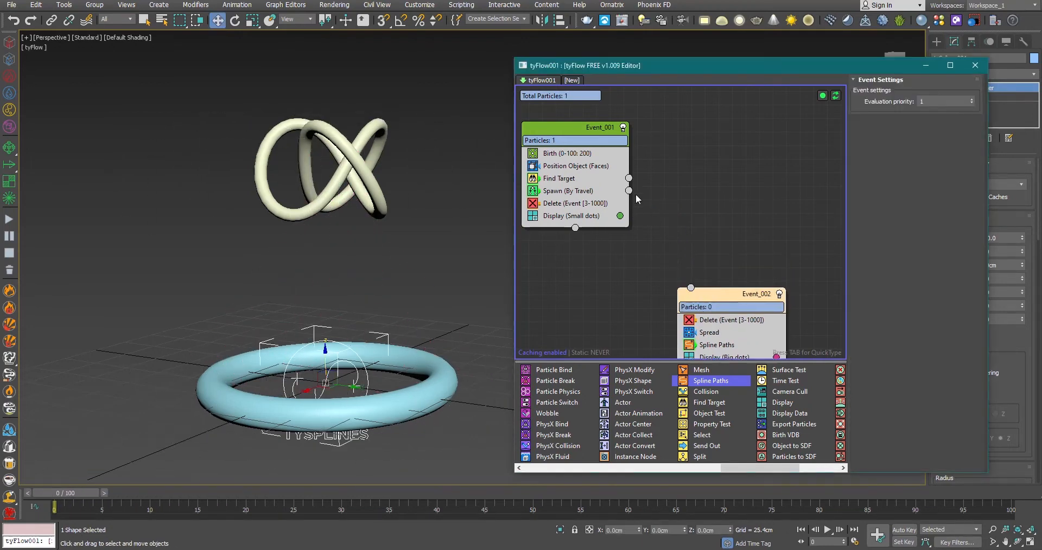
drag(636, 196, 709, 225)
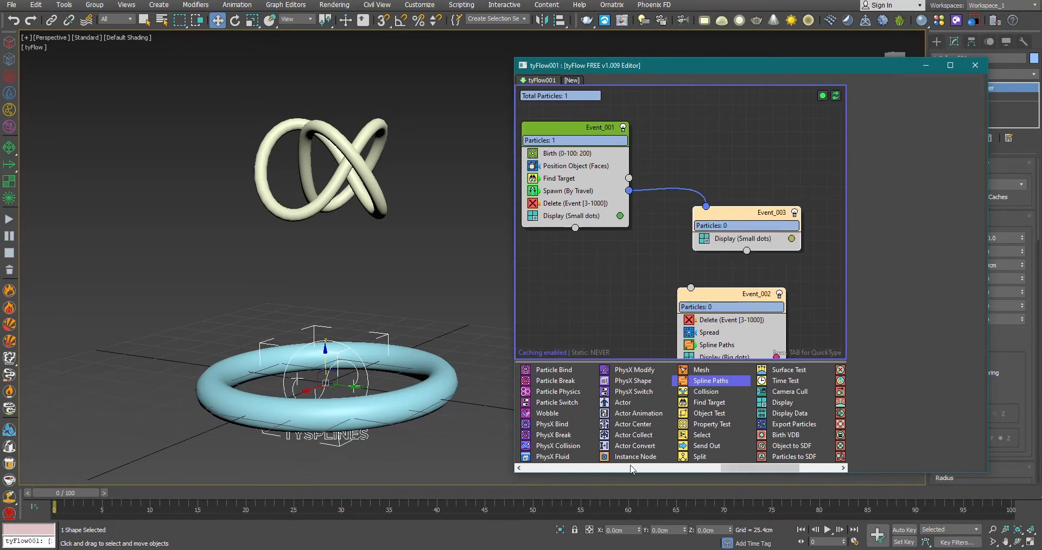
Step: Add a Surface Test operator to the new event and pick the torus knot and the torus as its test objects
click(636, 469)
drag(637, 470, 857, 461)
drag(632, 370, 748, 239)
click(894, 233)
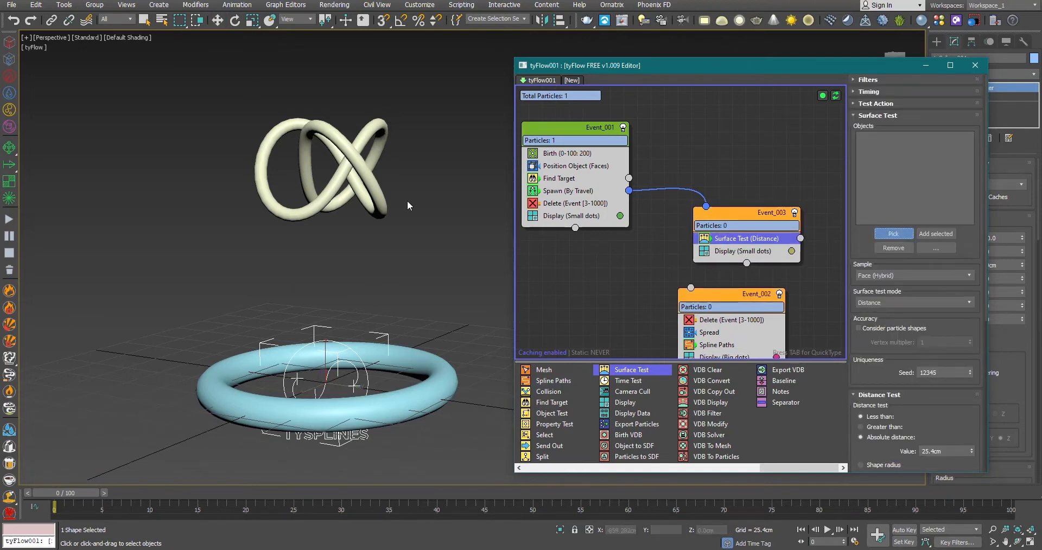
click(361, 179)
click(894, 233)
click(340, 416)
Step: Preview the particles around frame 7, turn off Spline Paths, and set Surface Test's absolute distance value to 10 cm
drag(67, 497, 148, 482)
key(w)
click(686, 348)
key(w)
double_click(939, 451)
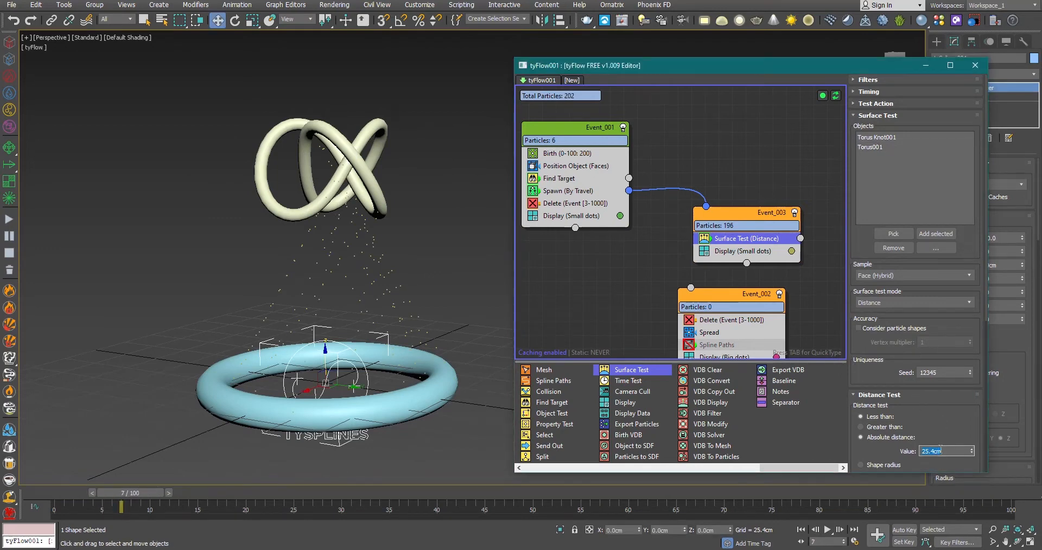
text(10)
Step: Add a Send Out operator below Surface Test, connect it to the Spline Paths event, and preview up to frame 12
middle_drag(802, 337, 719, 292)
click(651, 291)
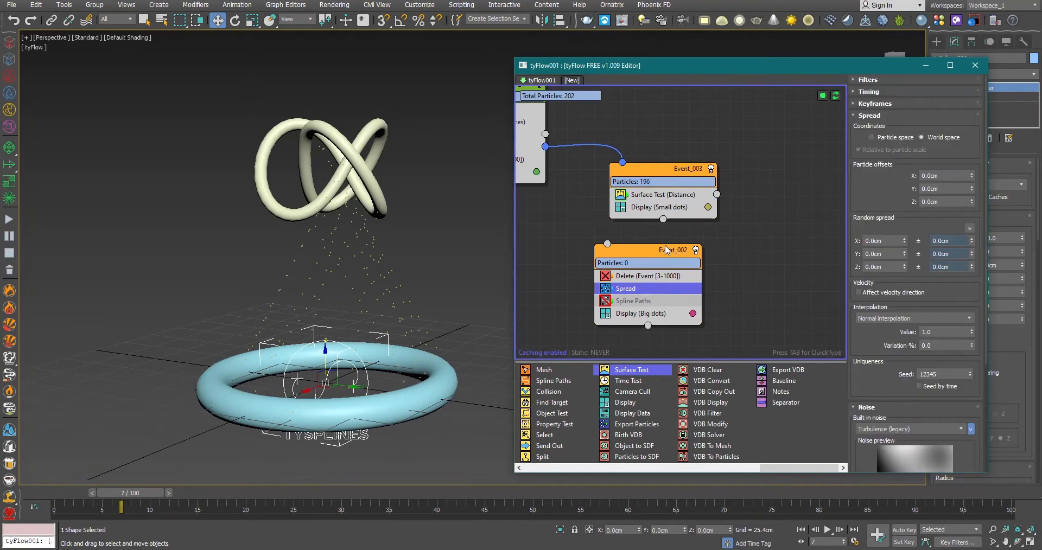
drag(670, 250, 682, 256)
click(672, 209)
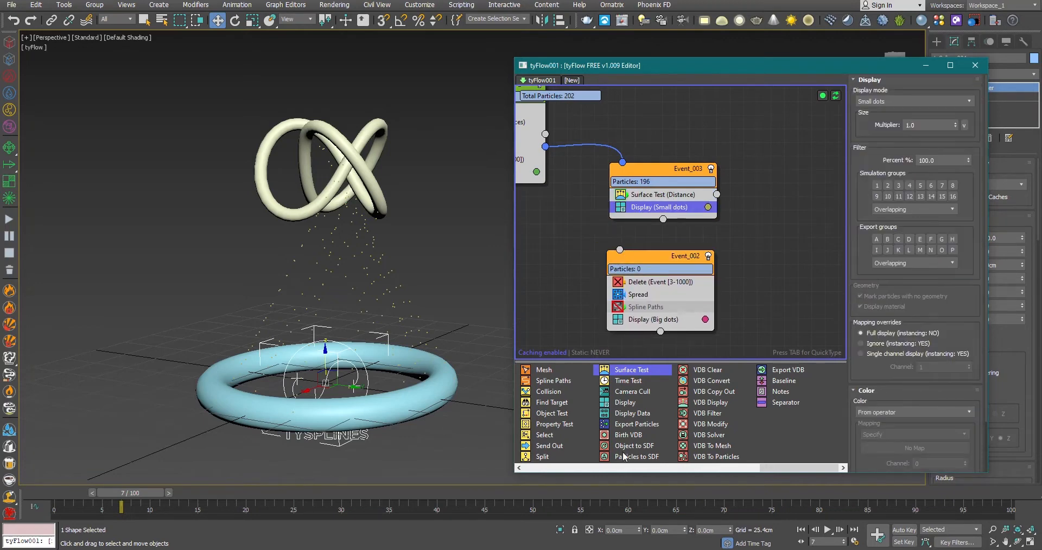
drag(549, 446, 621, 250)
drag(124, 492, 167, 492)
key(w)
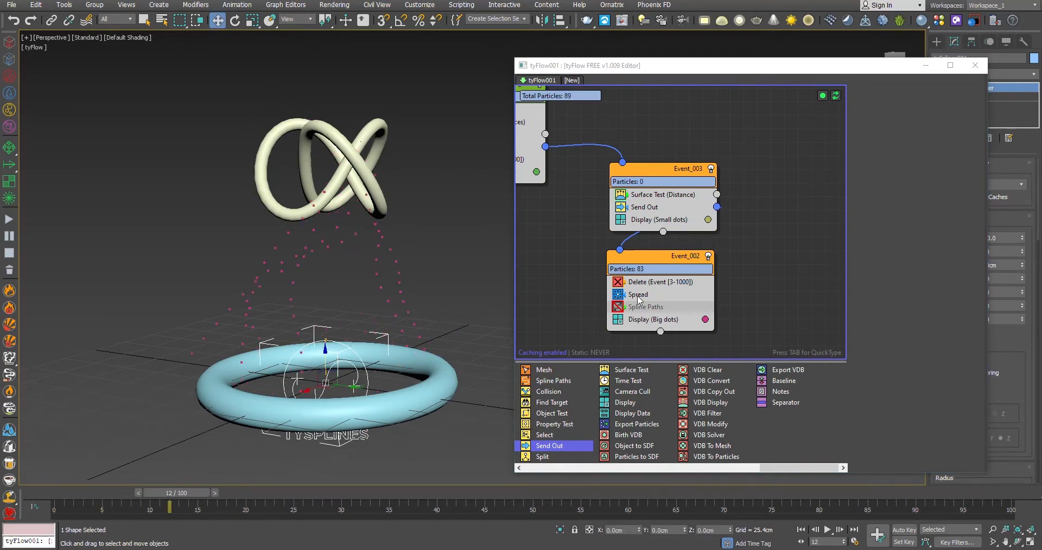
Step: Turn the Spline Paths operator back on, scrub to preview the splines, and return to frame 0
click(617, 307)
drag(162, 493, 201, 491)
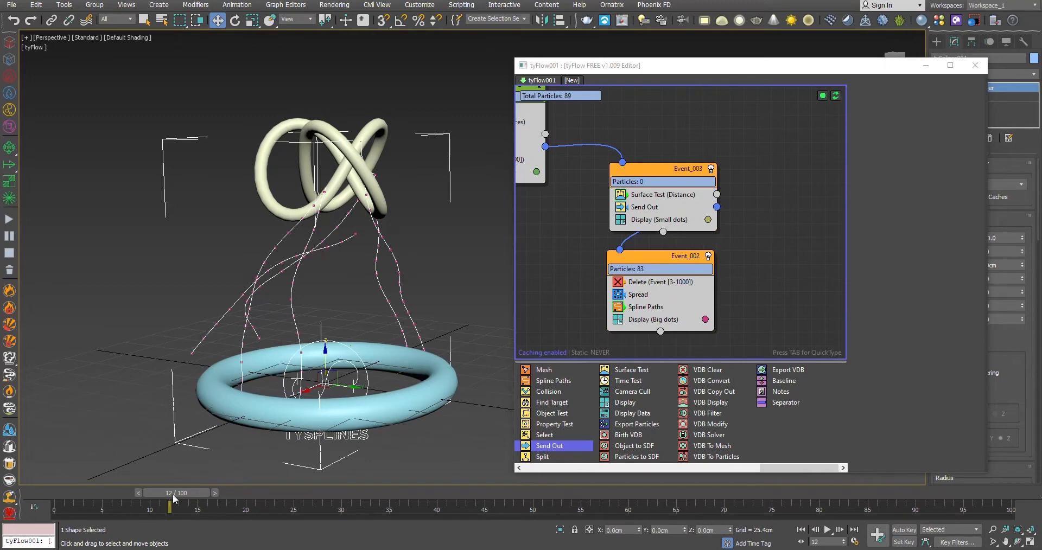
key(Home)
Step: Route Surface Test to a new event with a copy of Send Out, connect that to the Spline Paths event, and preview the splines
drag(716, 194, 780, 202)
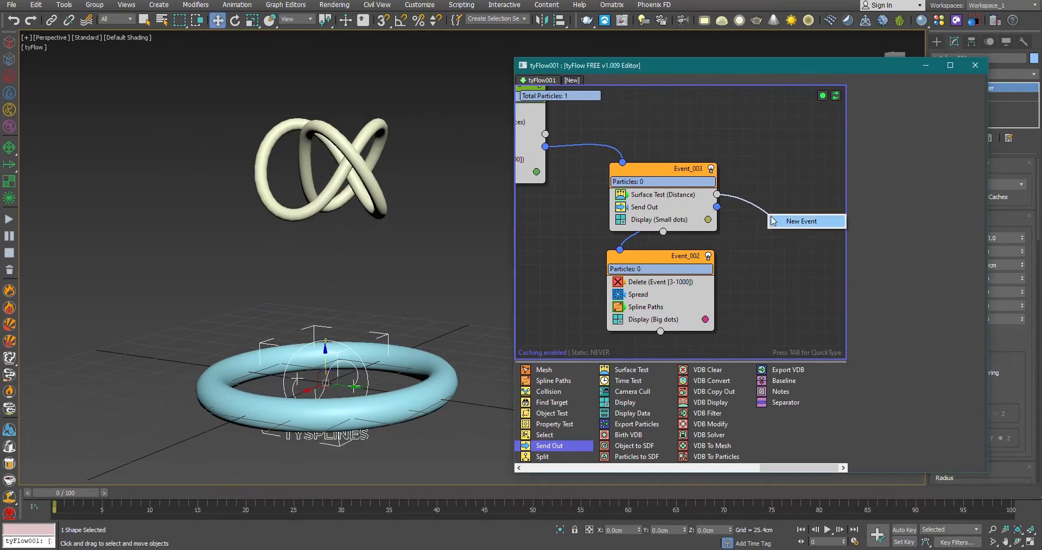
click(794, 219)
click(645, 208)
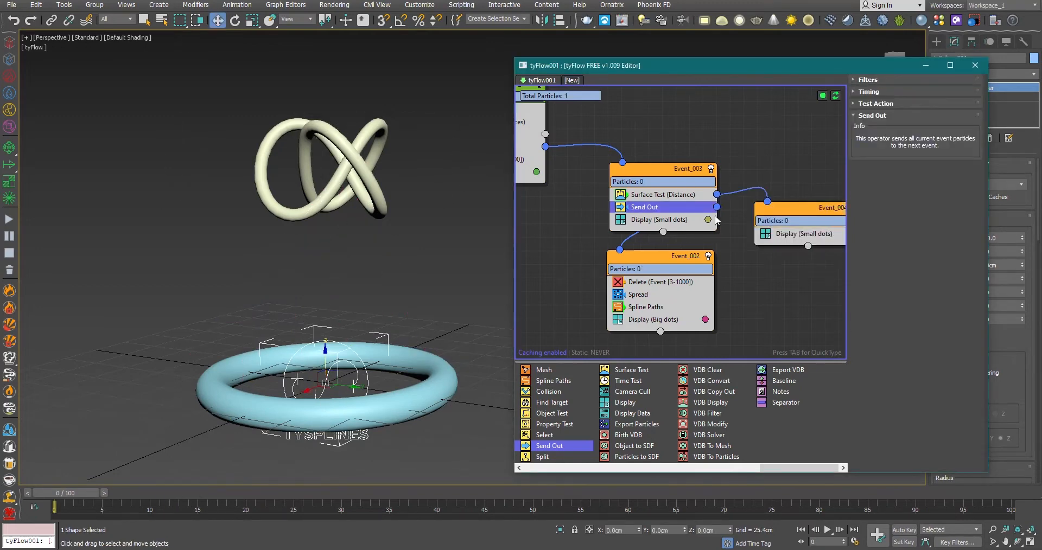
key(ctrl+v)
drag(793, 209, 738, 199)
drag(806, 225, 619, 250)
drag(761, 202, 817, 198)
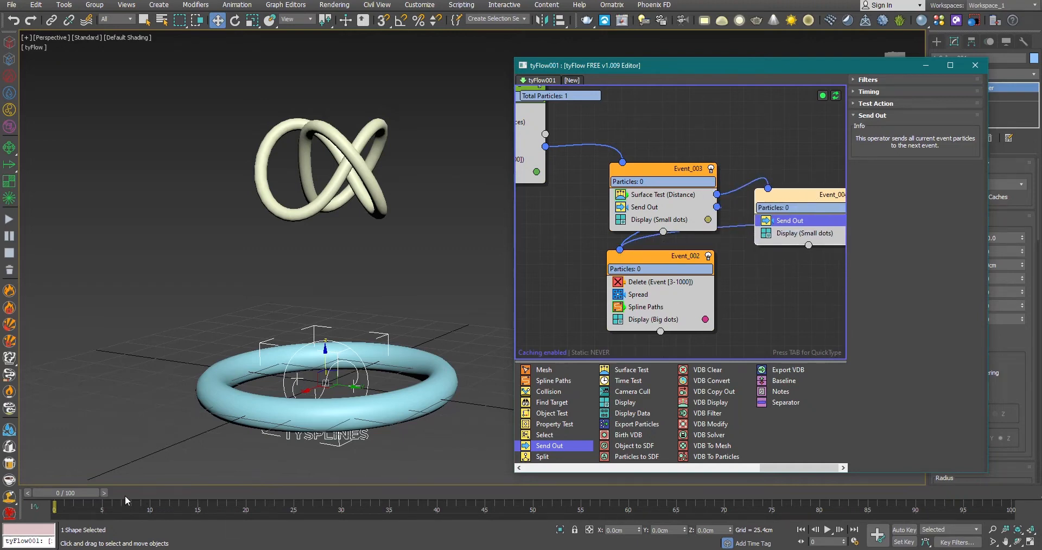
drag(74, 495, 195, 492)
middle_drag(324, 351, 301, 343)
mouse_move(167, 494)
mouse_down()
mouse_move(123, 494)
mouse_move(150, 494)
mouse_up()
key(w)
Step: Move the Spread operator from the Spline Paths event to between Surface Test and Send Out, and preview the frames from another angle
drag(631, 300, 694, 208)
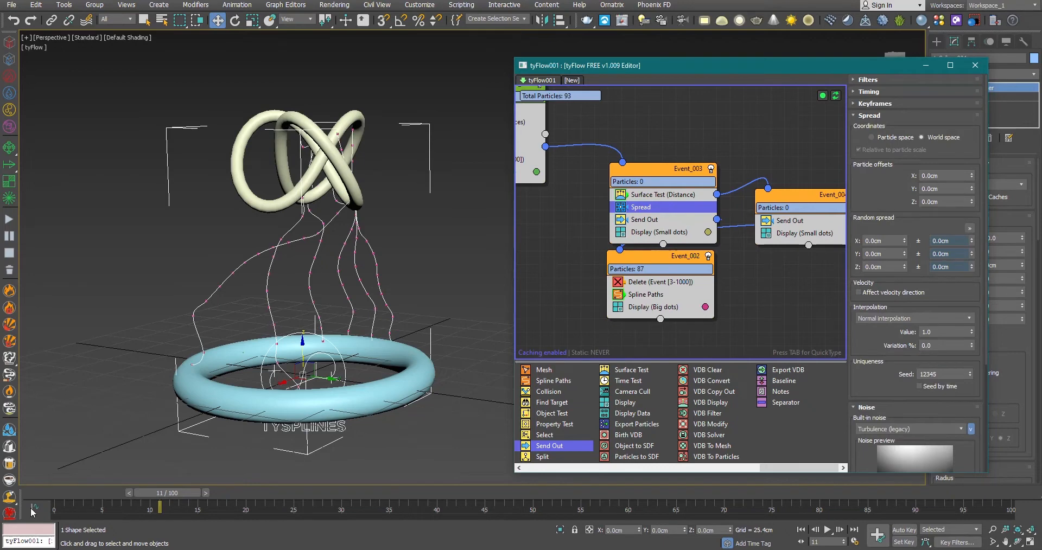
drag(104, 493, 159, 492)
key(w)
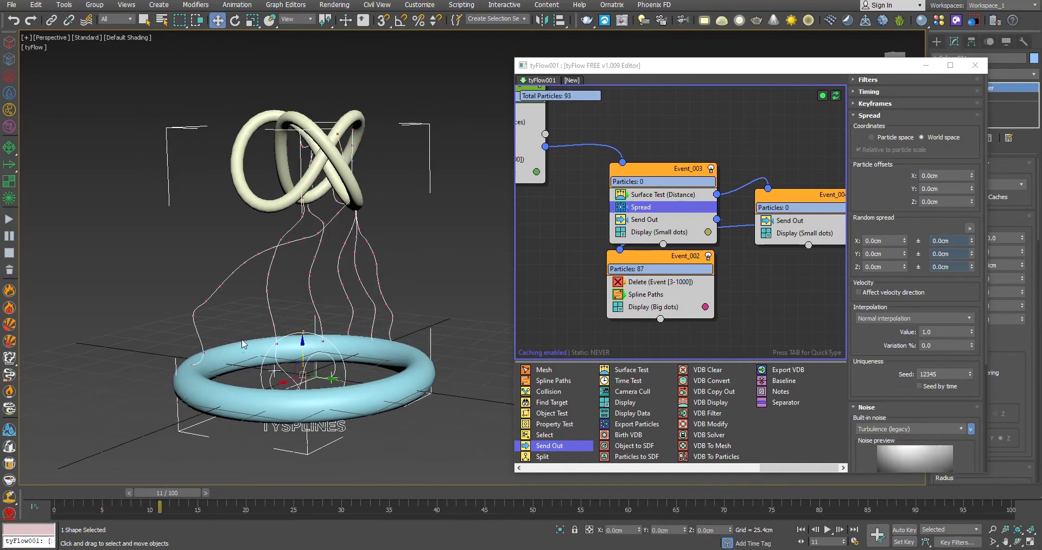
mouse_move(295, 415)
alt+middle_down()
mouse_move(250, 426)
mouse_move(283, 429)
alt+middle_up()
drag(158, 493, 186, 441)
key(w)
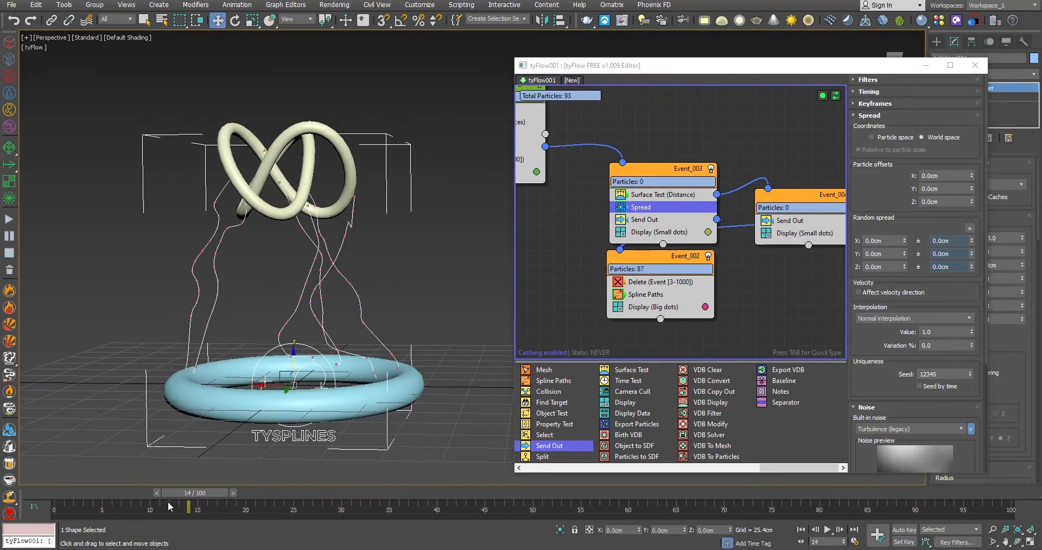
drag(168, 507, 150, 507)
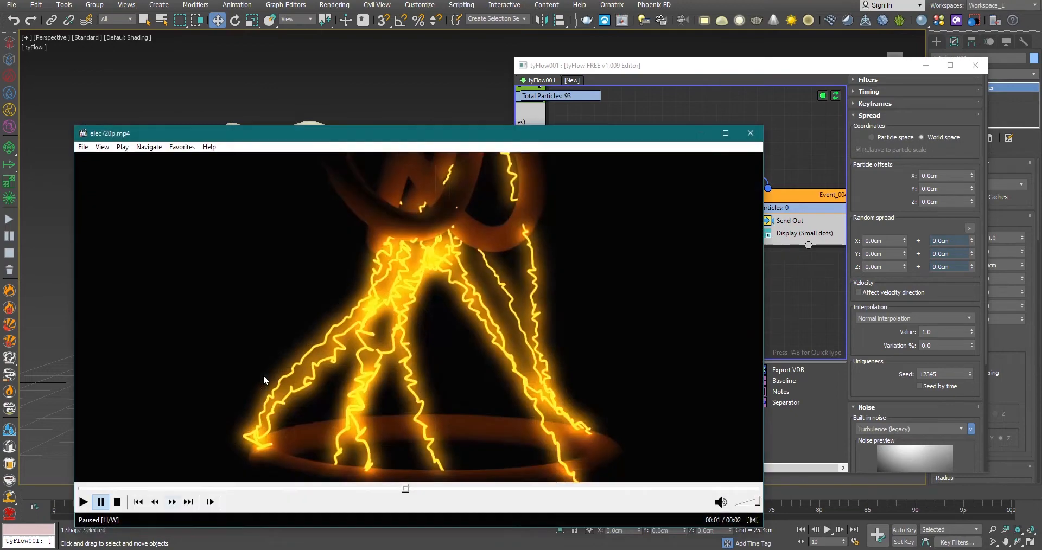
Step: Play and pause the reference video elec720p.mp4 to examine the shape of the electric arcs, and close the player
key(space)
key(space)
key(space)
key(space)
key(space)
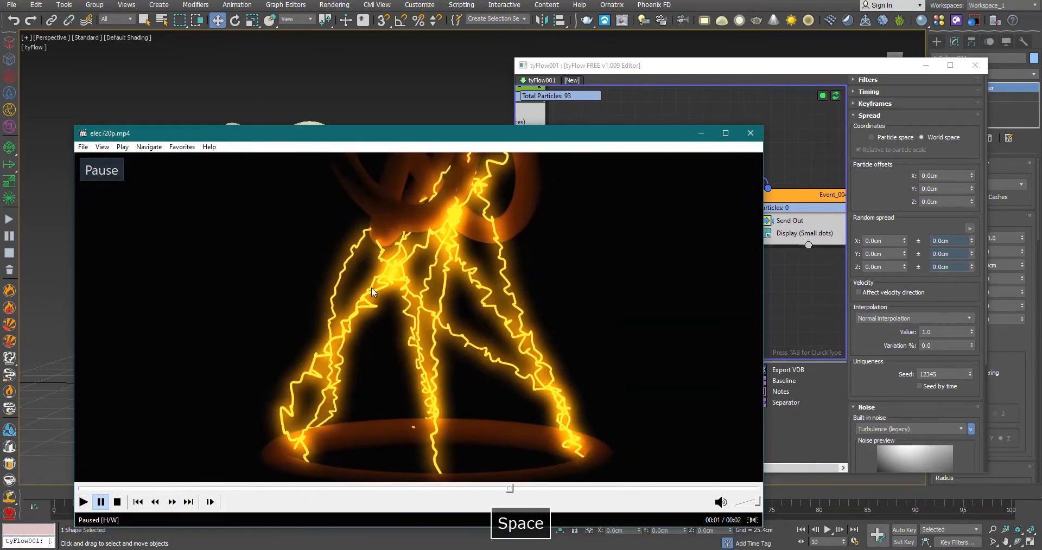
key(alt+F4)
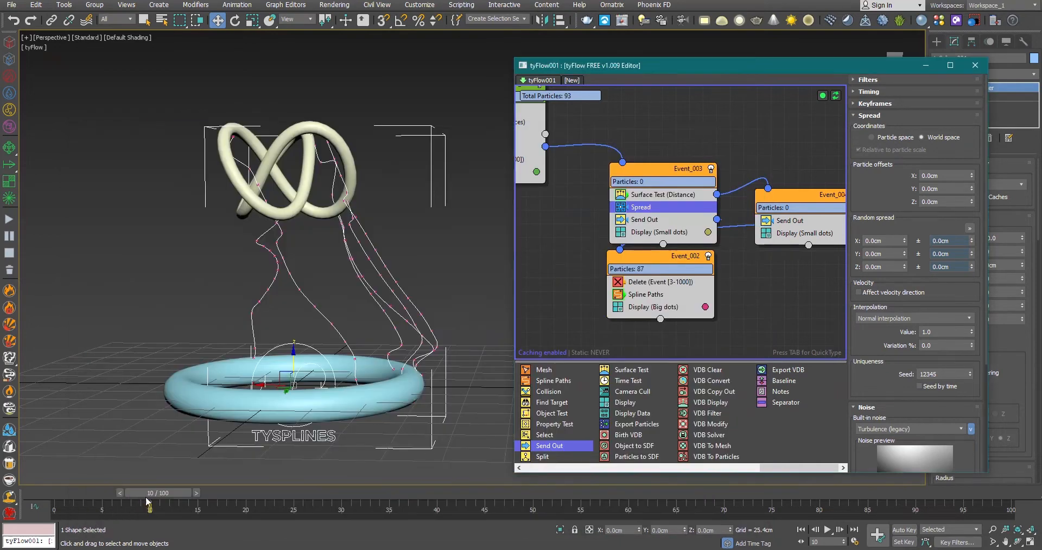
Step: Go to frame 6 and add a Force operator between Delete and Spline Paths in Event_002
click(116, 509)
middle_drag(285, 380, 281, 406)
drag(667, 282, 737, 325)
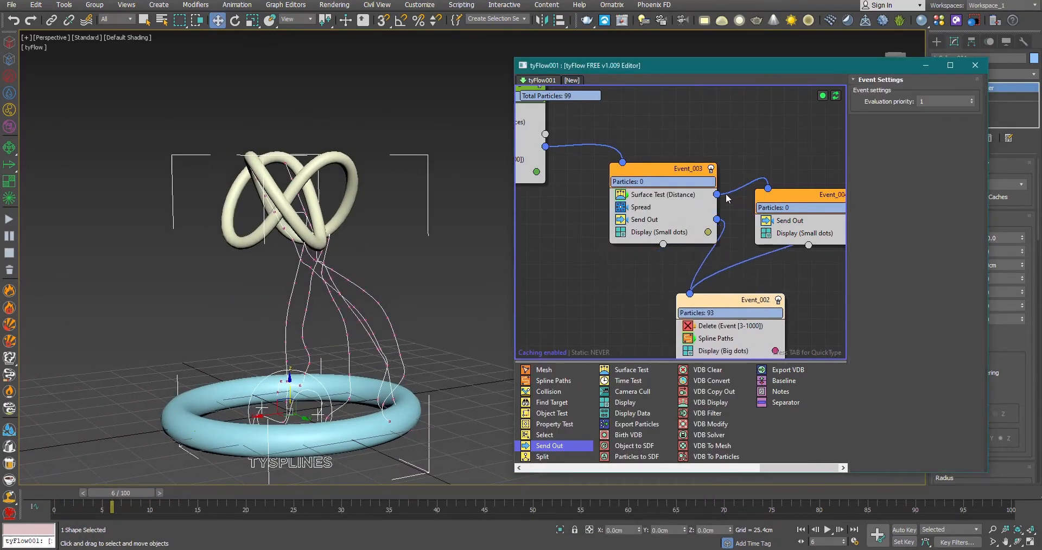
middle_drag(716, 264, 713, 261)
drag(727, 303, 658, 277)
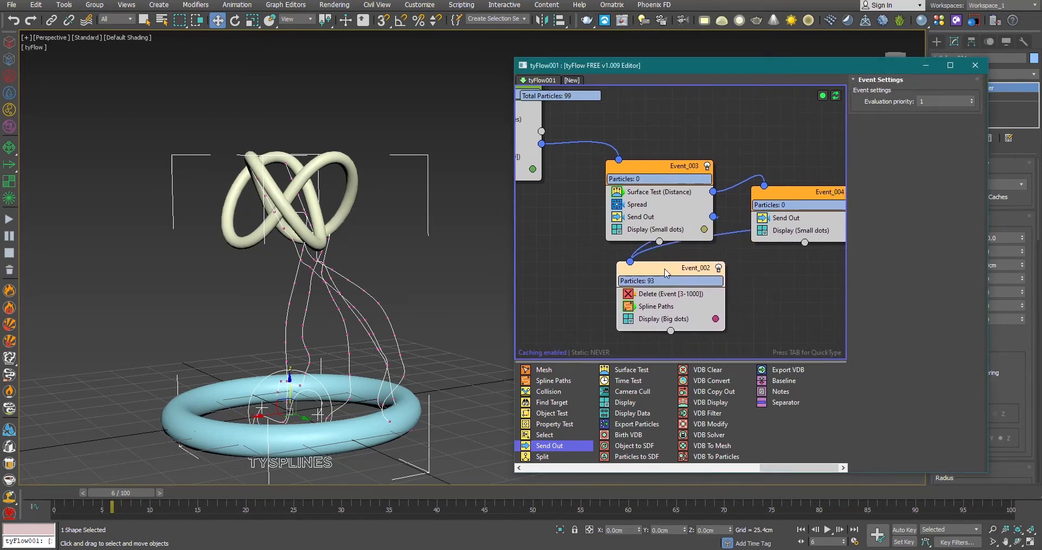
click(637, 300)
key(Tab)
text(for)
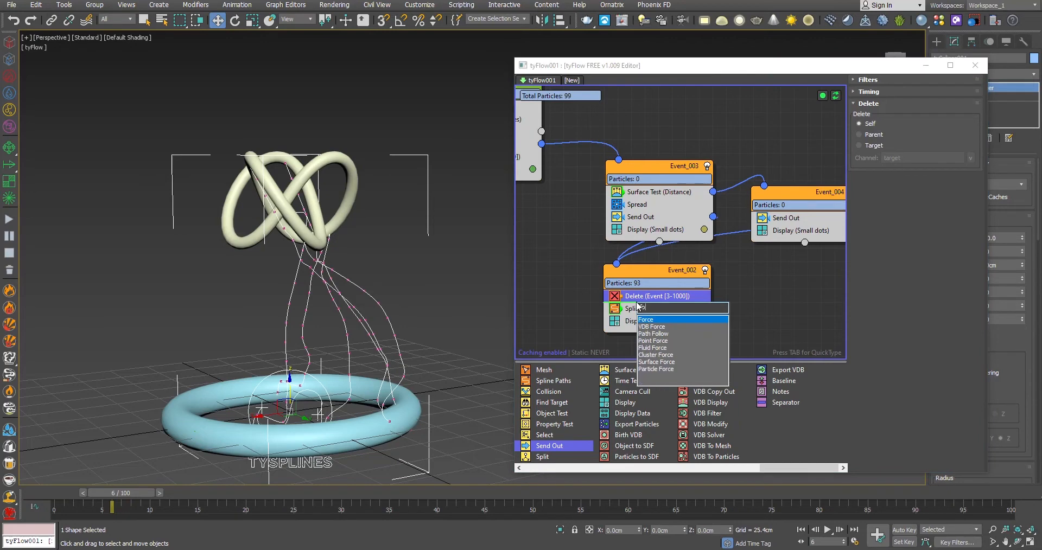
key(Return)
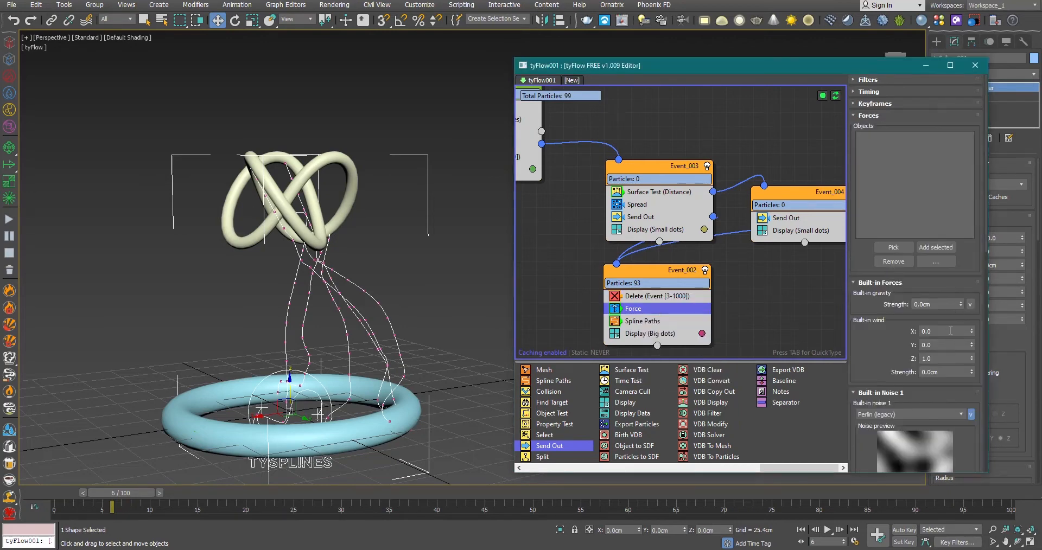
Step: Set both built-in noises of the Force operator to Turbulence (legacy)
scroll(902, 346, down, 5)
click(902, 346)
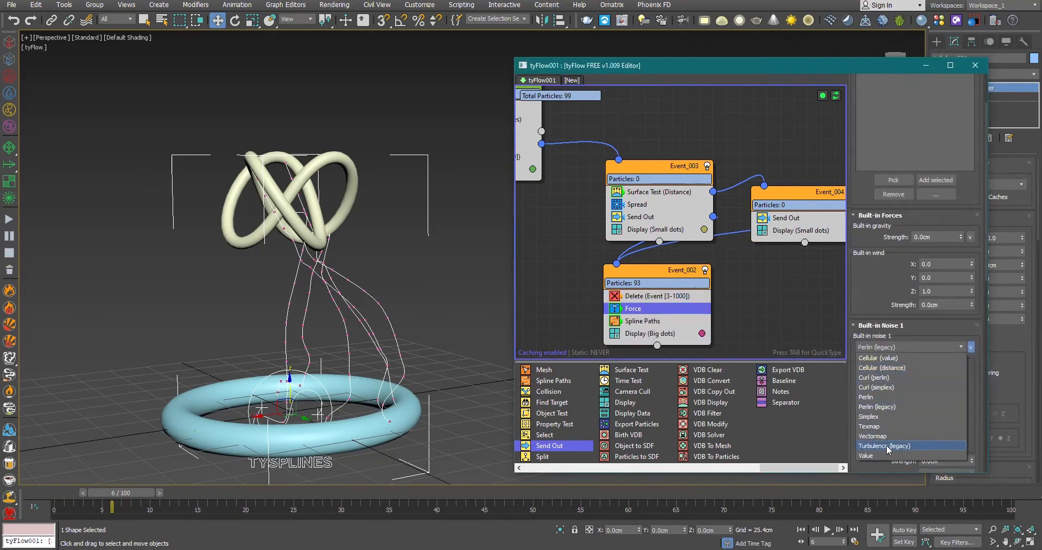
click(890, 446)
scroll(890, 357, down, 4)
click(890, 358)
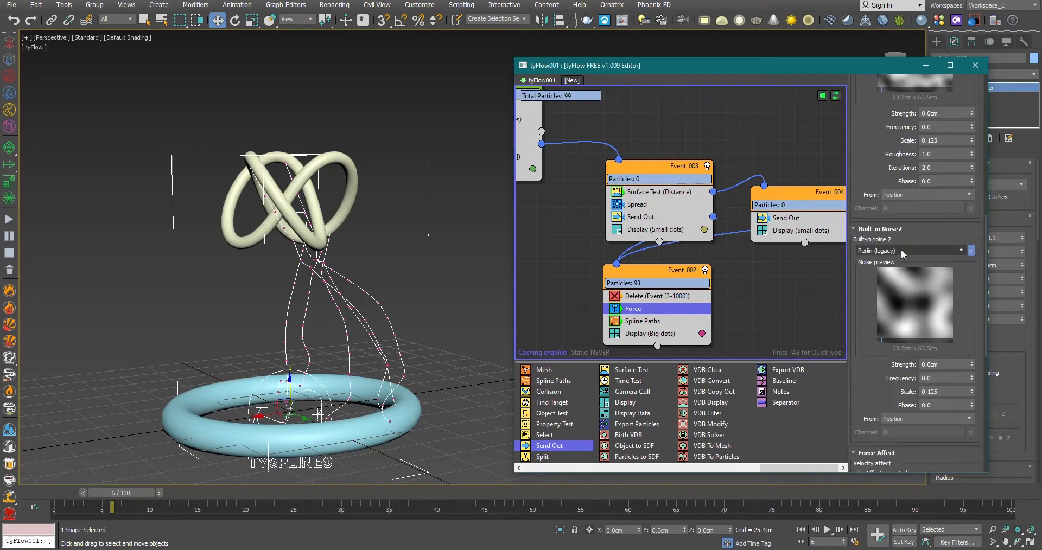
click(900, 250)
click(909, 350)
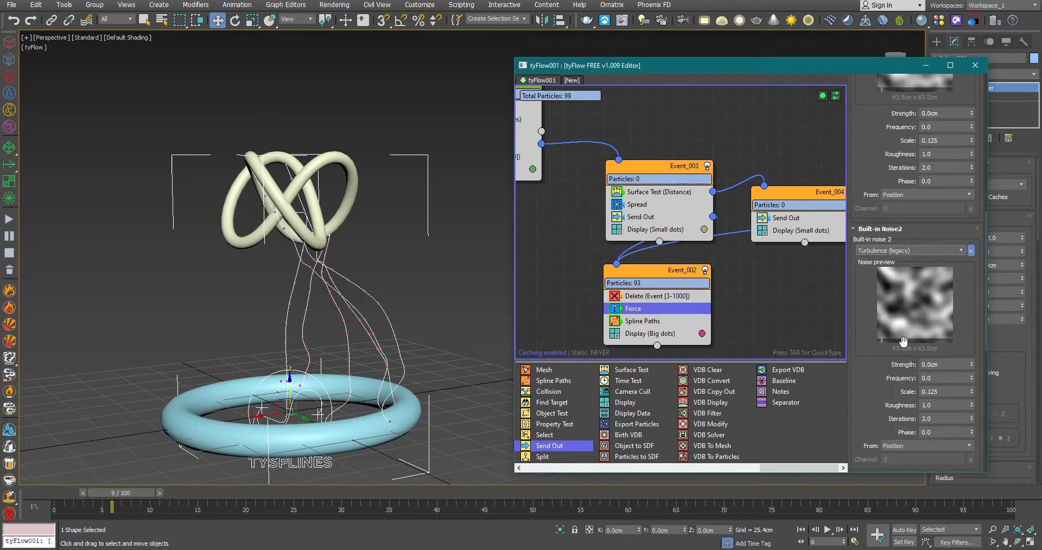
Step: Set the Force noise strengths to 2 cm for built-in noise 1 and 0.5 cm for built-in noise 2
click(986, 543)
drag(867, 178, 871, 207)
double_click(944, 142)
text(2)
key(Return)
double_click(929, 393)
text(0.5)
key(Return)
Step: Set the frequency to 15 and the scale to 1 for both Force noises, and preview the splines up to frame 10
click(933, 156)
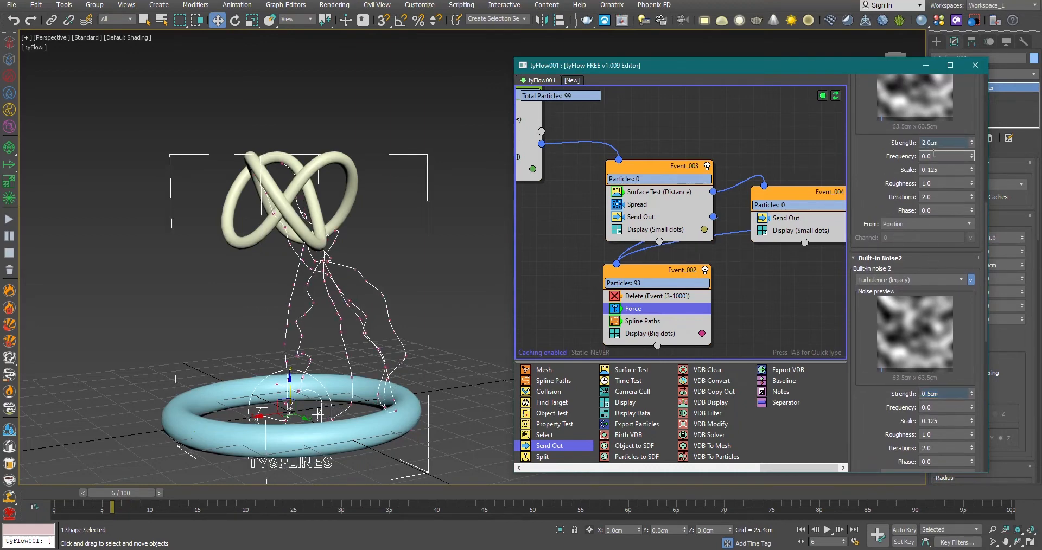
key(Return)
click(937, 407)
key(Return)
click(939, 421)
text(1)
key(Return)
click(934, 170)
text(1)
key(Return)
scroll(899, 152, up, 2)
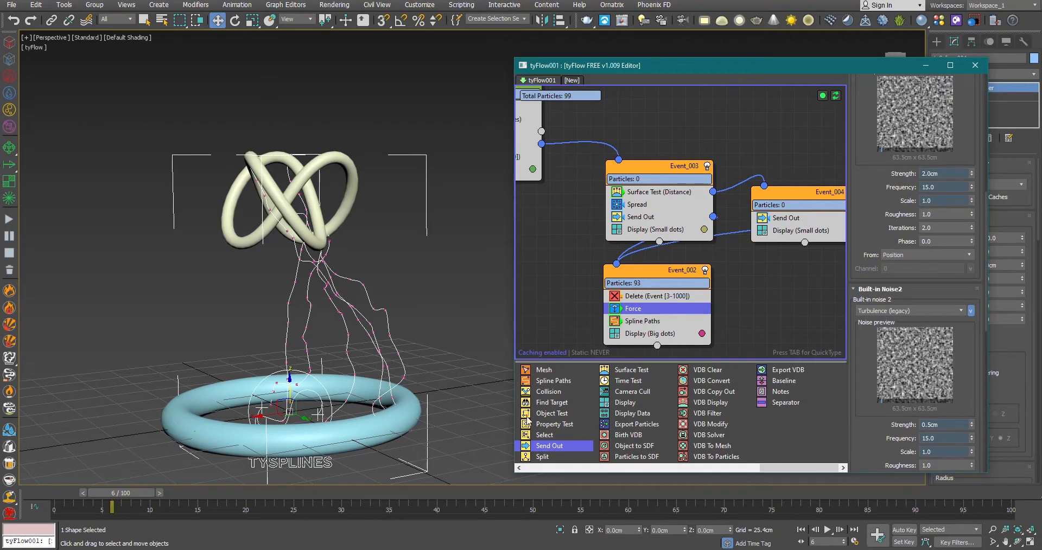
drag(130, 504, 141, 480)
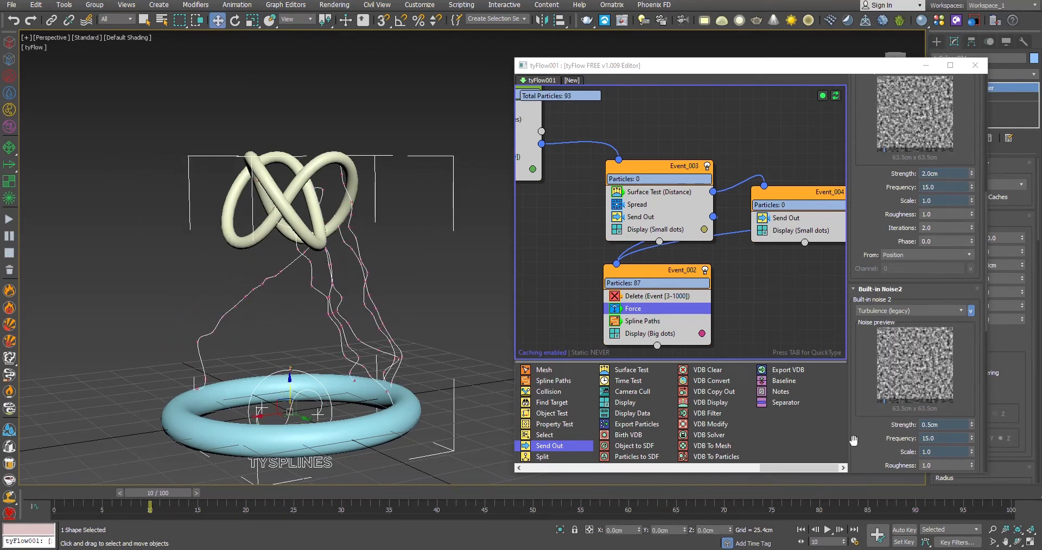
Step: Set the iterations of Force's built-in noise 1 to 3 and scrub to frame 15 to preview the jagged splines
drag(854, 442, 855, 383)
scroll(925, 394, up, 2)
double_click(926, 243)
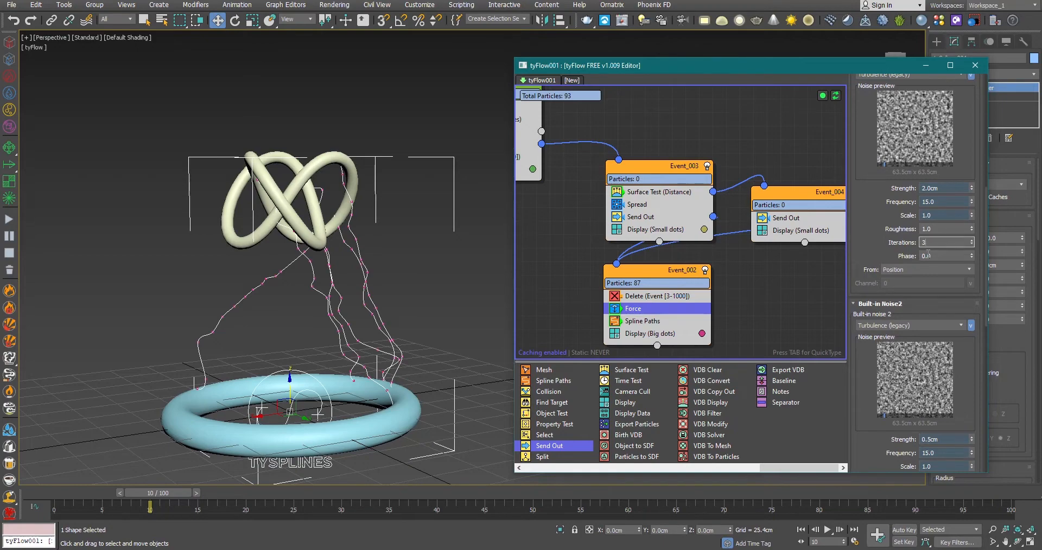
text(3)
key(Return)
drag(169, 494, 100, 463)
mouse_move(196, 456)
mouse_down()
mouse_move(98, 449)
mouse_move(202, 438)
mouse_up()
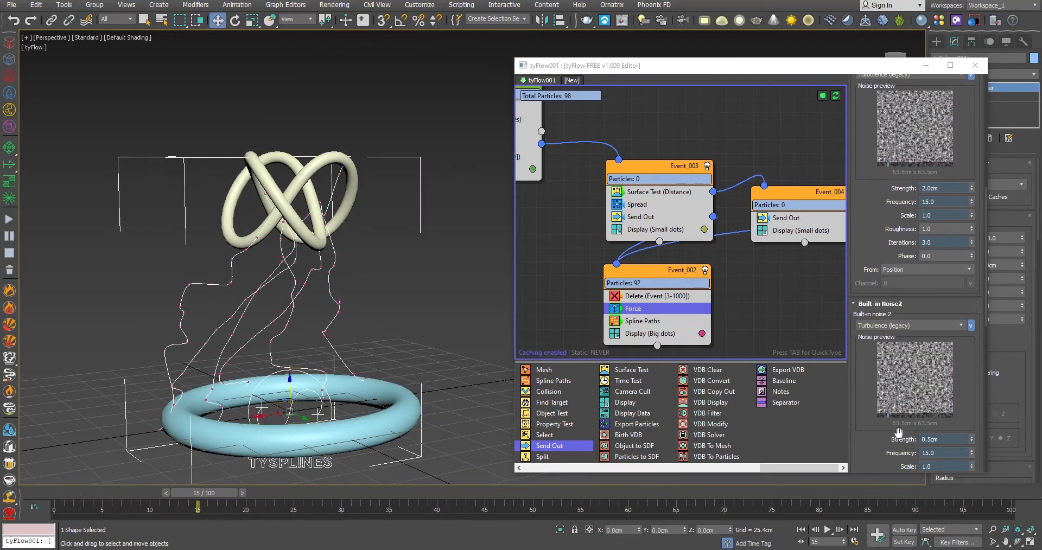
Step: Scrub to frame 12 to preview the splines and inspect the Spawn operator's travel-distance settings
drag(148, 491, 187, 454)
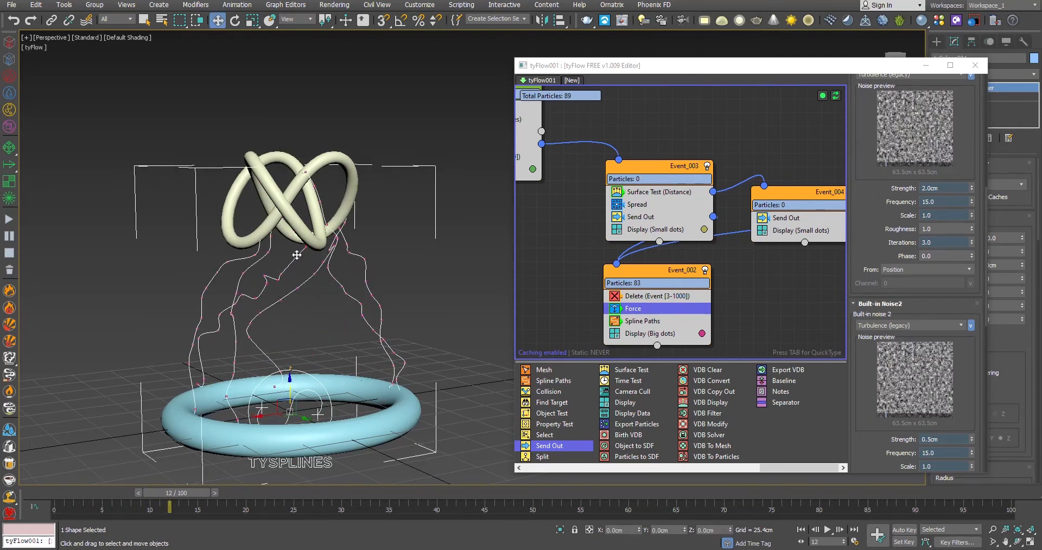
middle_drag(640, 226, 695, 244)
click(553, 164)
drag(878, 205, 875, 151)
click(946, 161)
middle_drag(711, 314, 679, 259)
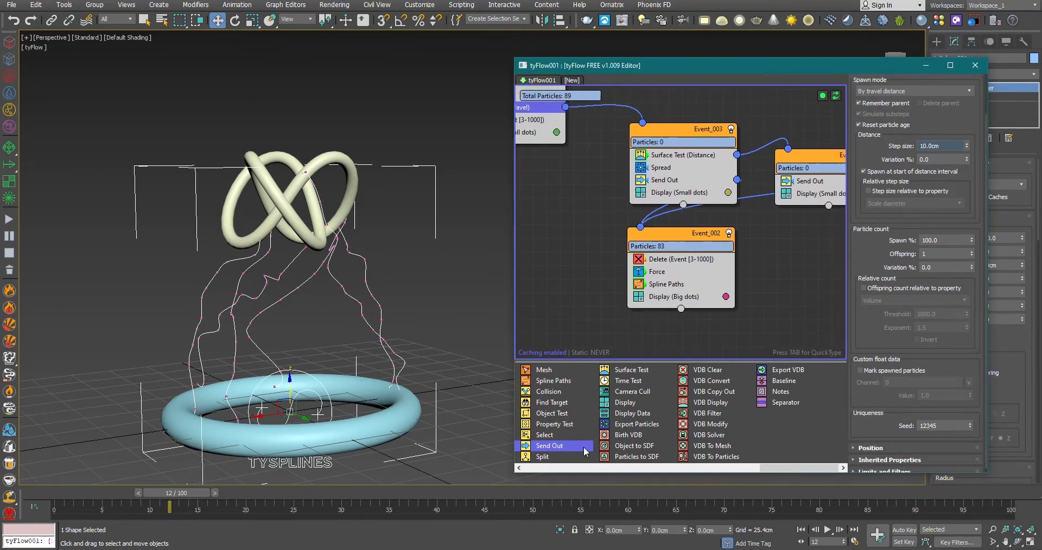
Step: Add a Resample operator at the start of Event_002, above Delete
click(548, 467)
click(542, 468)
click(542, 468)
drag(629, 434, 691, 257)
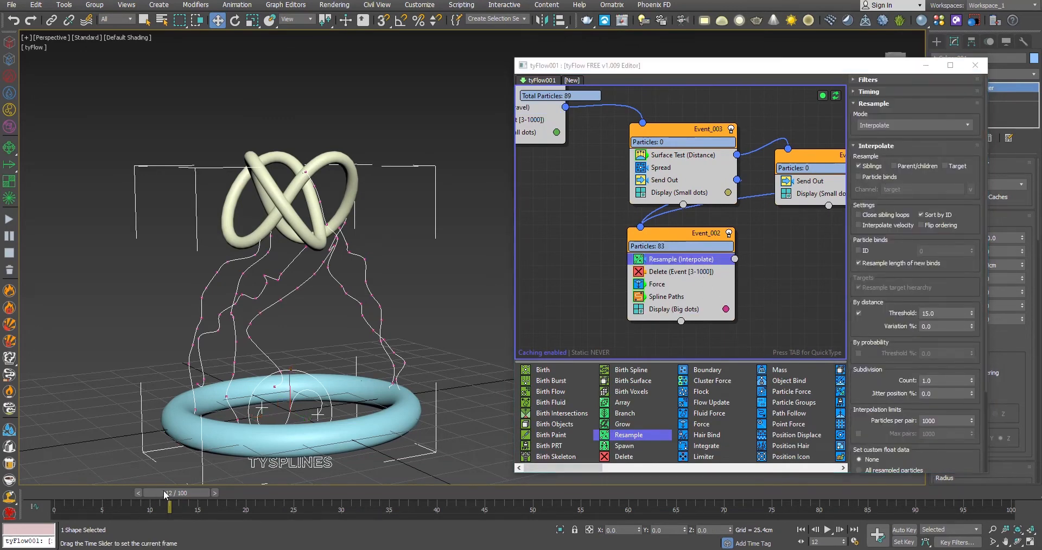
Step: Set Resample's distance threshold to 2 and preview the denser splines at frame 10 with nothing selected
double_click(949, 314)
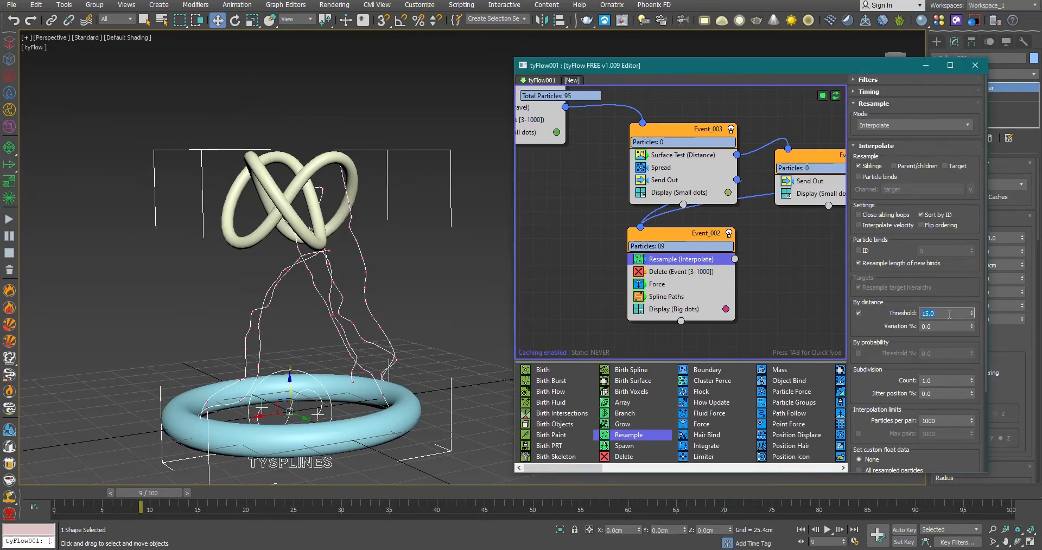
text(2)
key(Return)
mouse_move(133, 493)
mouse_down()
mouse_move(79, 494)
mouse_move(143, 491)
mouse_up()
click(112, 343)
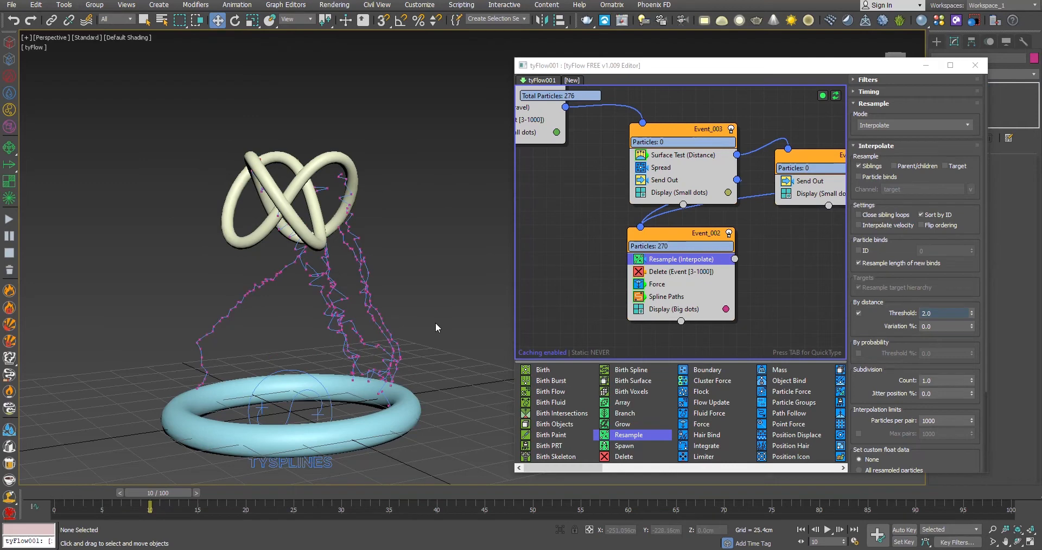
Step: Disable the Display operators in all of the flow's events so only the splines are drawn
click(639, 310)
click(642, 194)
middle_drag(597, 179, 668, 205)
click(540, 158)
middle_drag(762, 349, 669, 312)
Step: Examine the Spline Paths settings and review the jagged splines at frame 12 from another angle
click(658, 290)
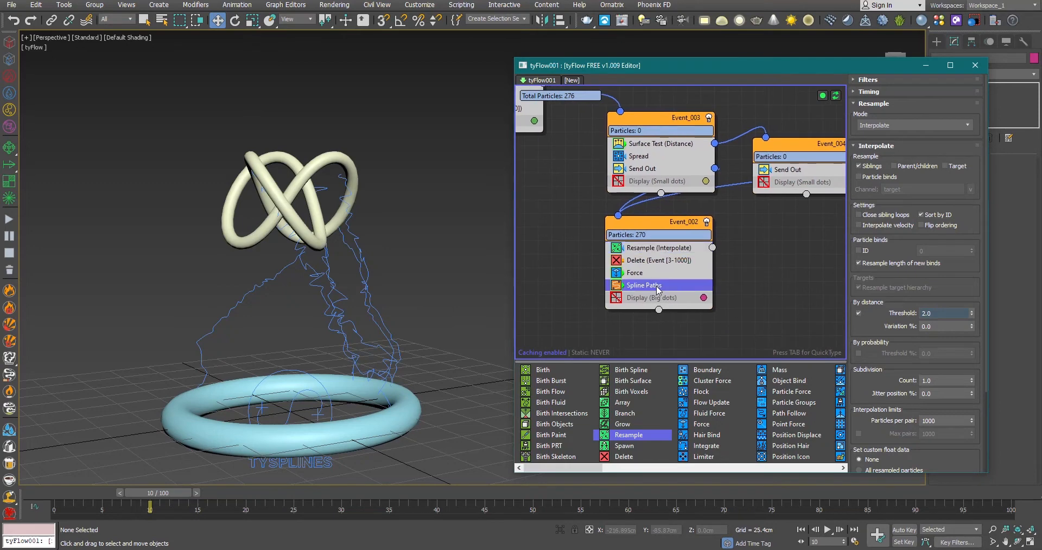
drag(161, 492, 352, 477)
drag(253, 462, 158, 475)
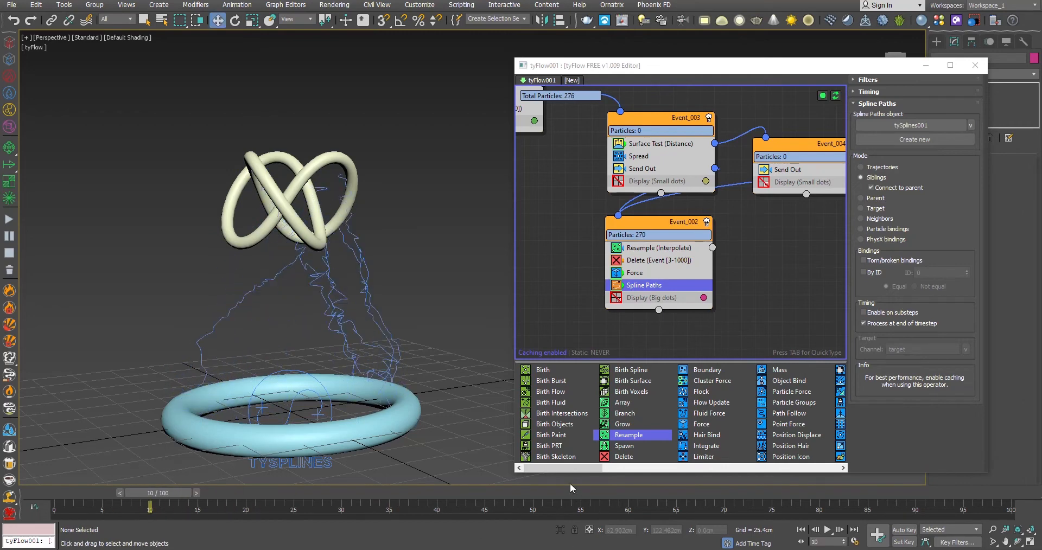
drag(577, 468, 650, 467)
drag(166, 493, 185, 493)
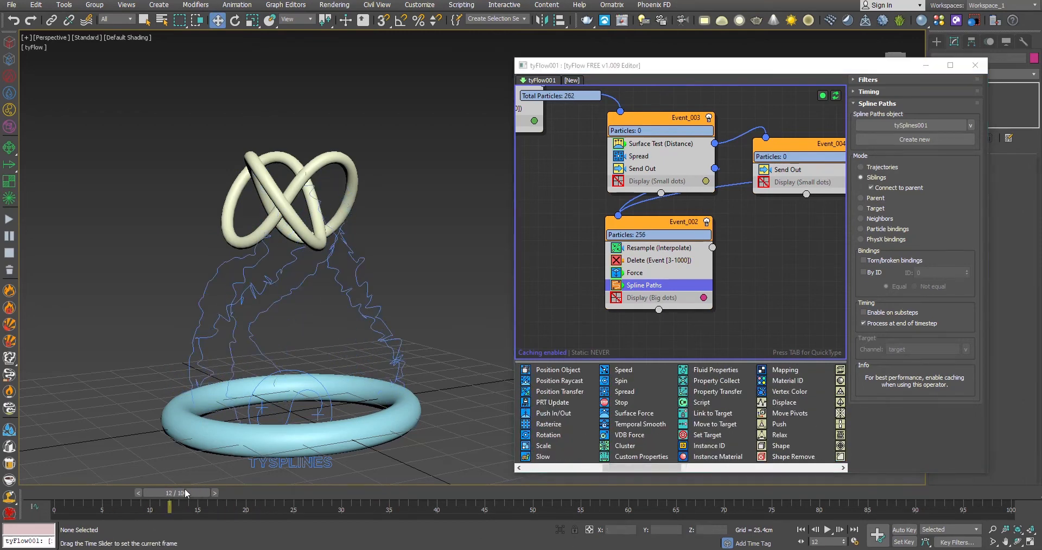
alt+middle_drag(267, 369, 196, 374)
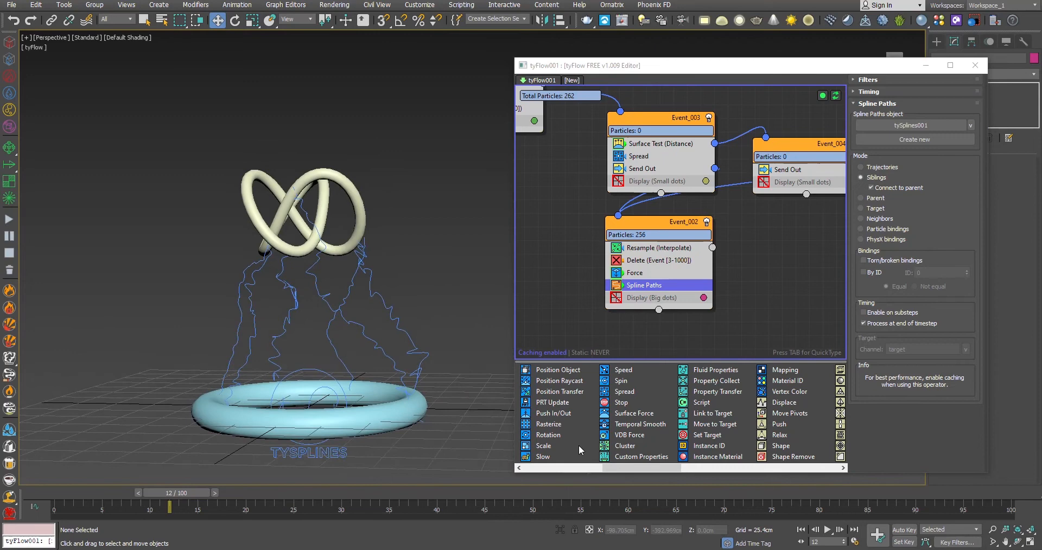
Step: Insert a Slow operator between Force and Spline Paths in Event_002 and preview frame 9
drag(663, 469, 595, 463)
click(657, 273)
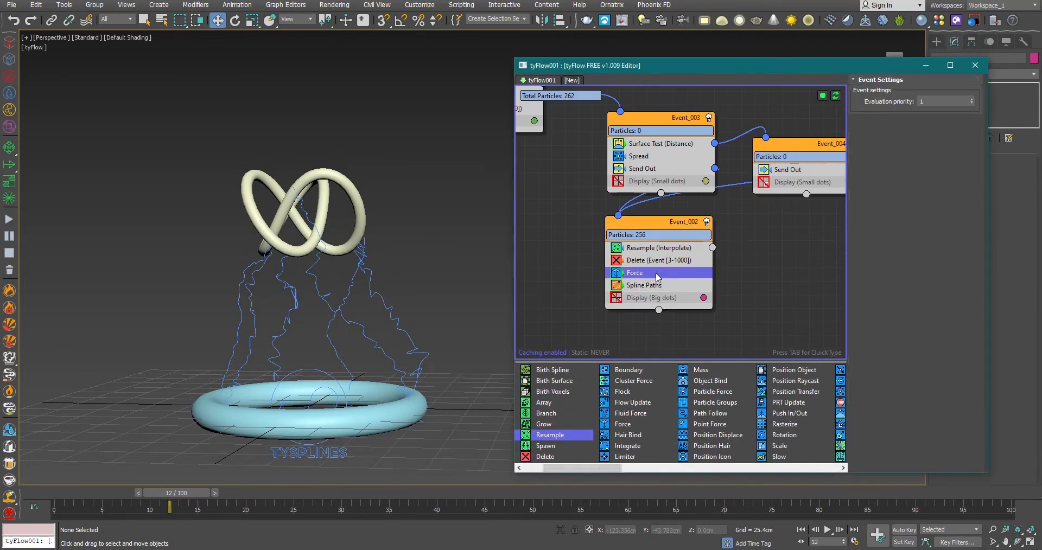
click(890, 415)
click(878, 326)
drag(877, 328, 922, 142)
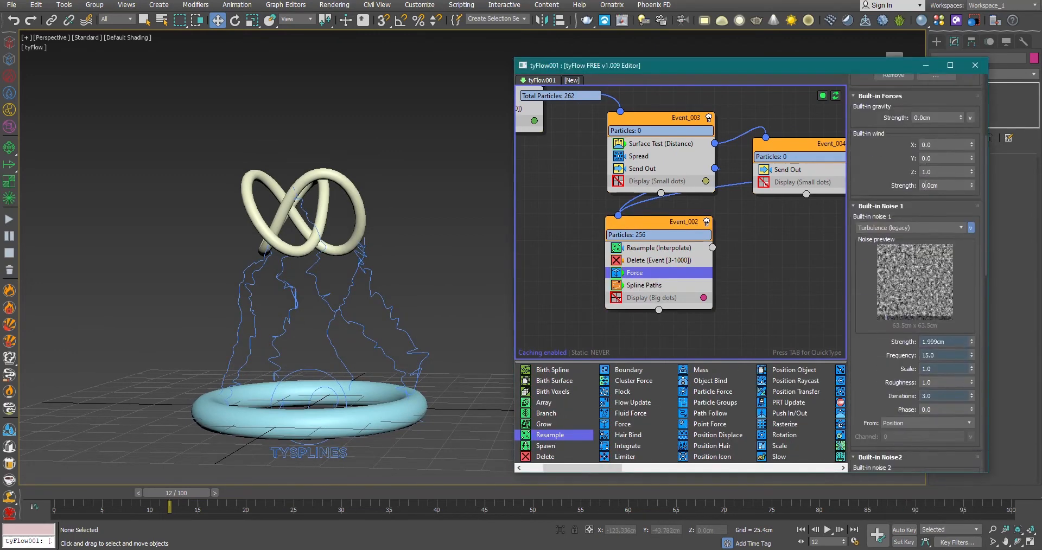
drag(610, 470, 709, 460)
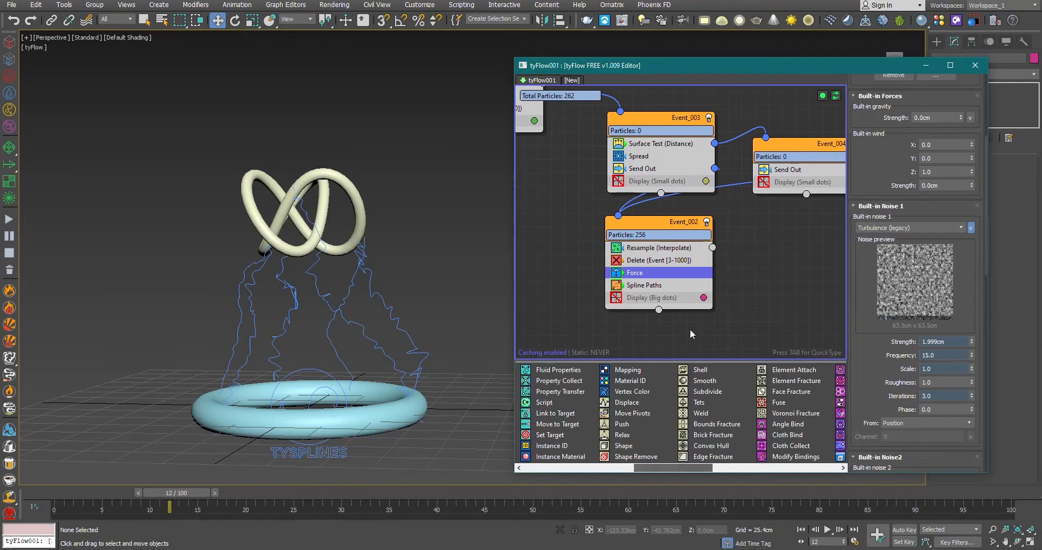
click(647, 286)
key(Tab)
text(slow)
key(Return)
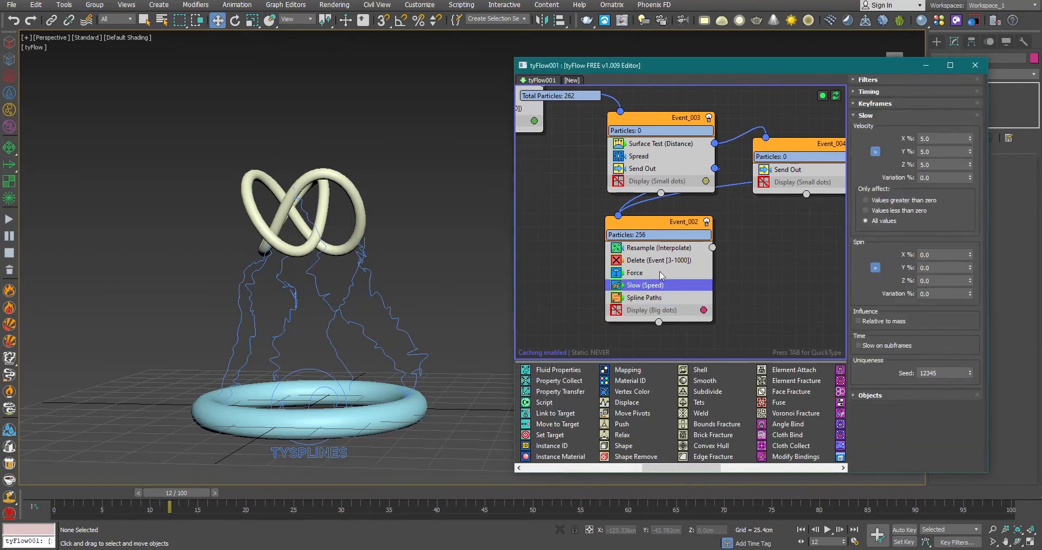
drag(180, 491, 153, 491)
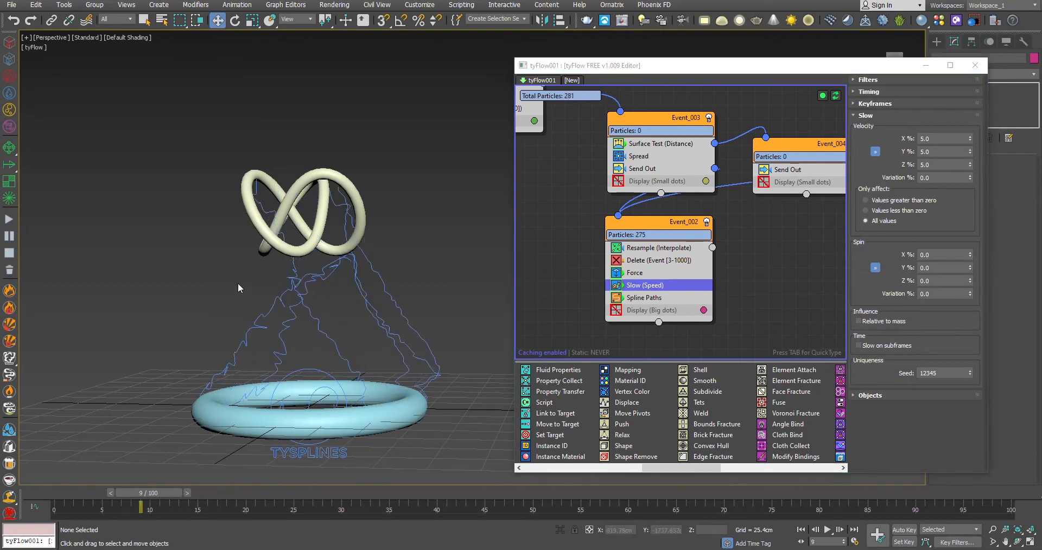
Step: Try Slow velocity values of 50, 30 and 20 percent on all axes, previewing the splines between changes
click(939, 139)
text(50)
key(Return)
scroll(348, 312, up, 3)
drag(153, 494, 125, 493)
double_click(947, 140)
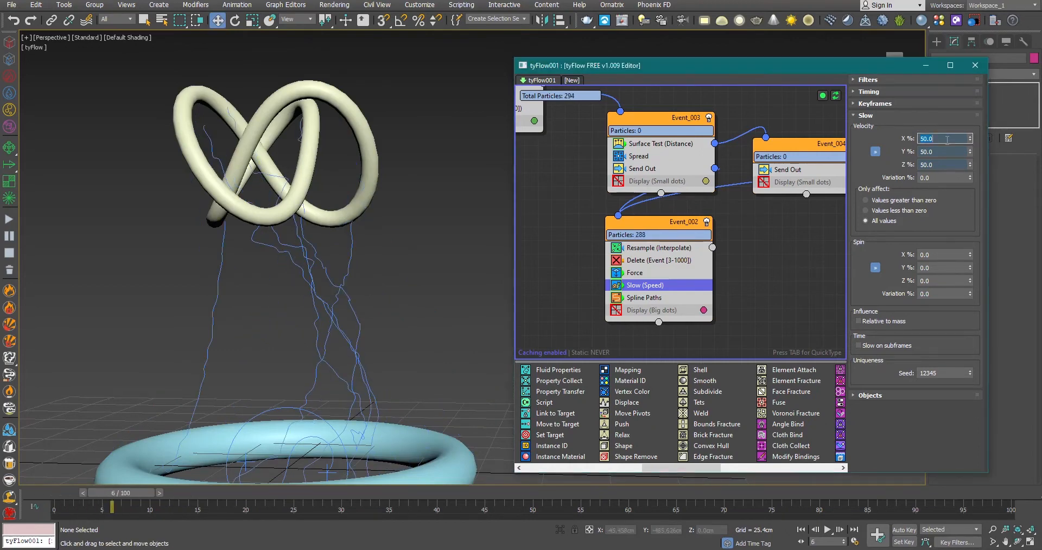
text(30)
key(Return)
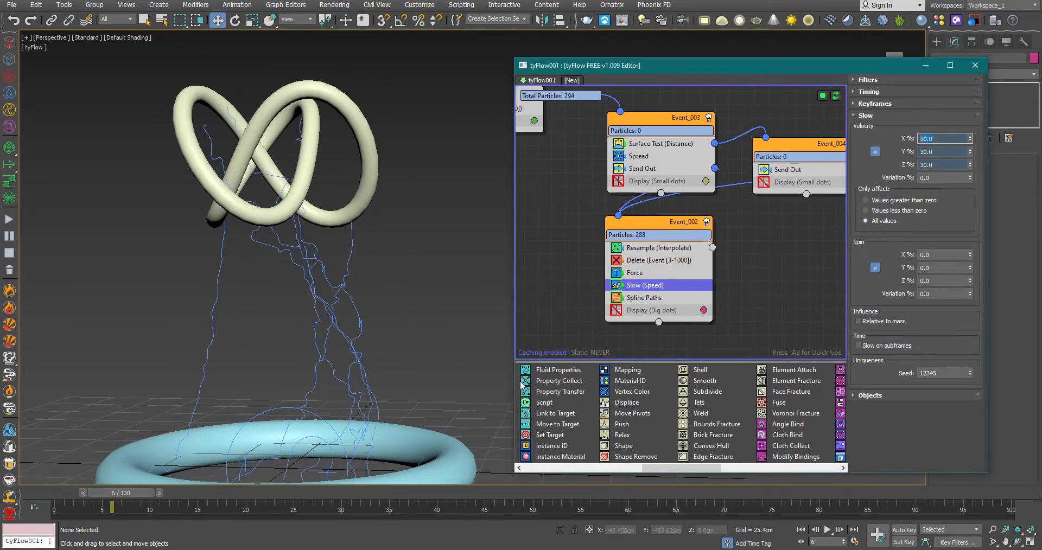
drag(120, 494, 179, 493)
double_click(946, 139)
text(20)
key(Return)
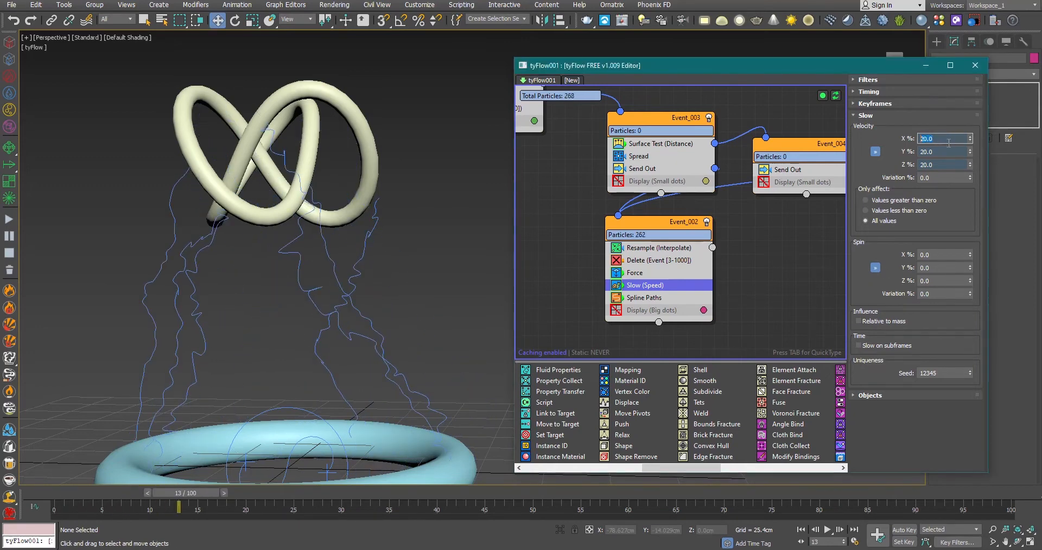
Step: Set the Slow operator's X, Y and Z velocity to 25 percent and preview the splines at frame 10
key(Return)
middle_drag(378, 348, 235, 343)
scroll(388, 325, down, 3)
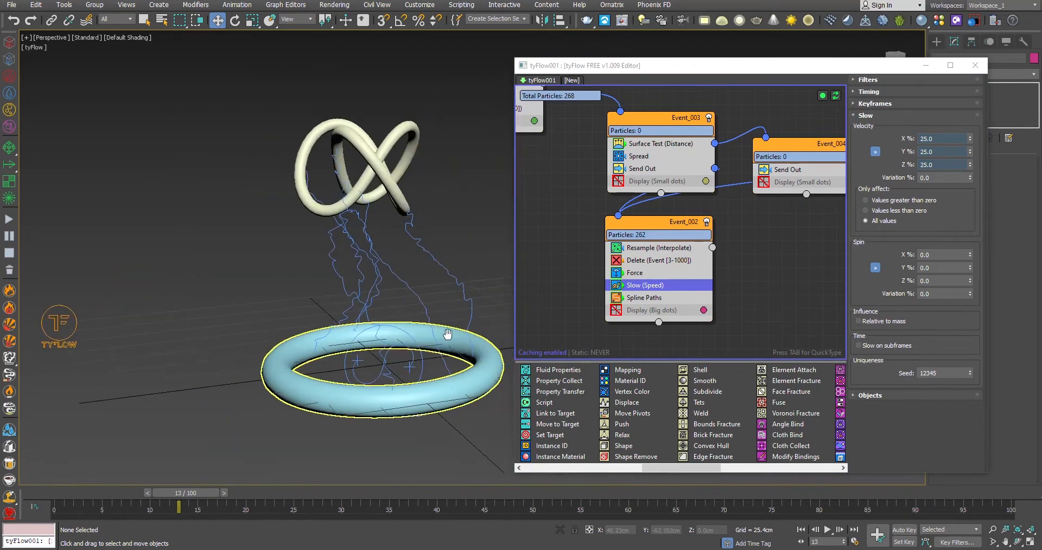
middle_drag(447, 334, 399, 353)
drag(171, 495, 144, 494)
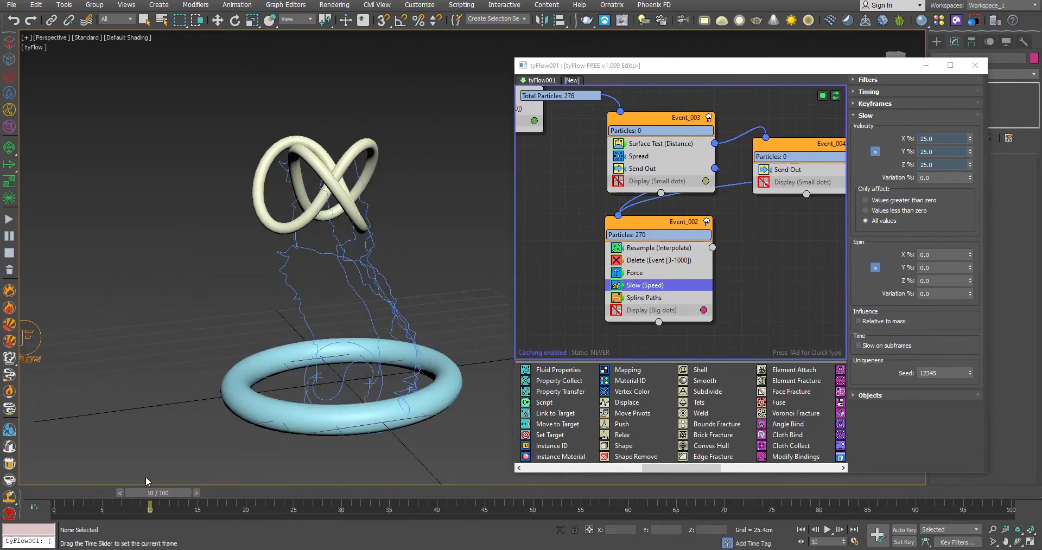
Step: Look over the event network in the tyFlow editor and close the editor
middle_drag(804, 265, 844, 322)
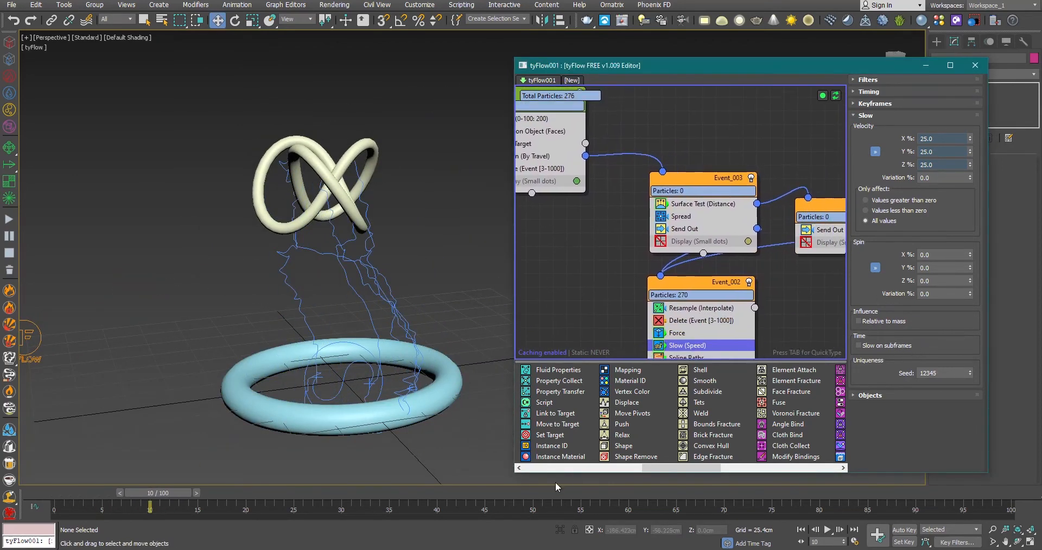
drag(514, 474, 203, 498)
middle_drag(399, 223, 530, 211)
drag(777, 101, 334, 327)
click(975, 65)
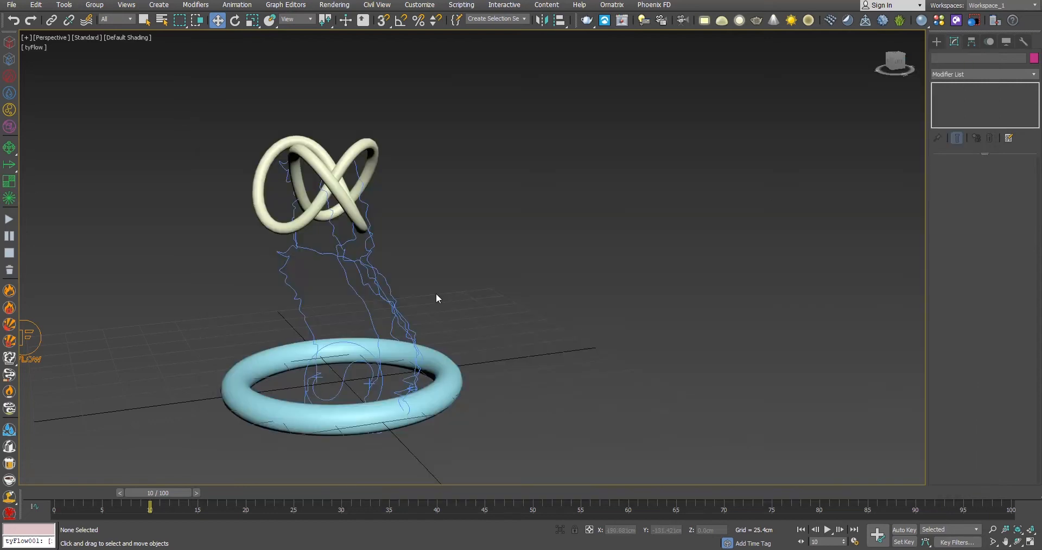
Step: Enable the tySplineMesher modifier on the tySplines object, set its radius to 0.4 cm, and preview the tubes at frame 19
click(353, 383)
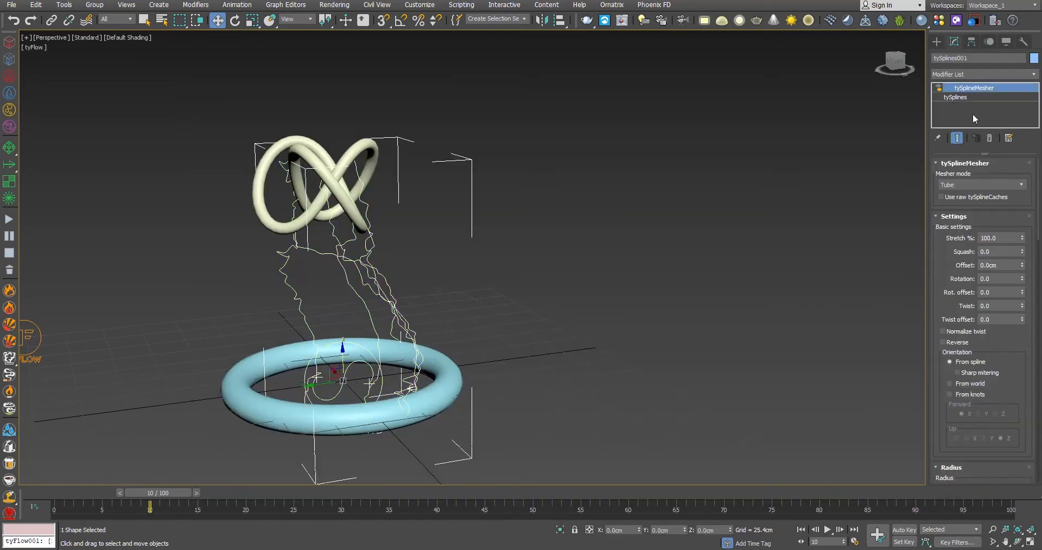
click(939, 88)
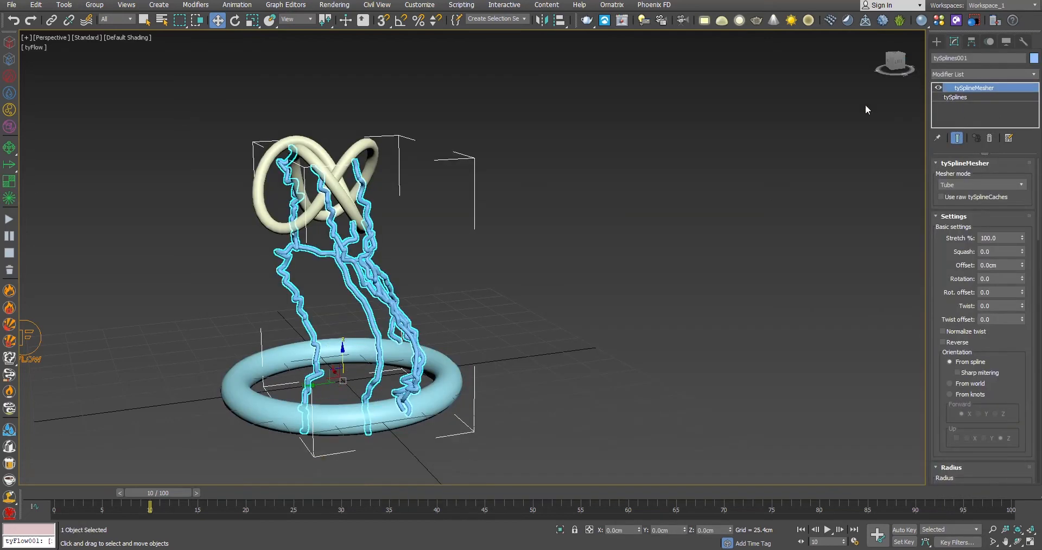
scroll(942, 280, down, 5)
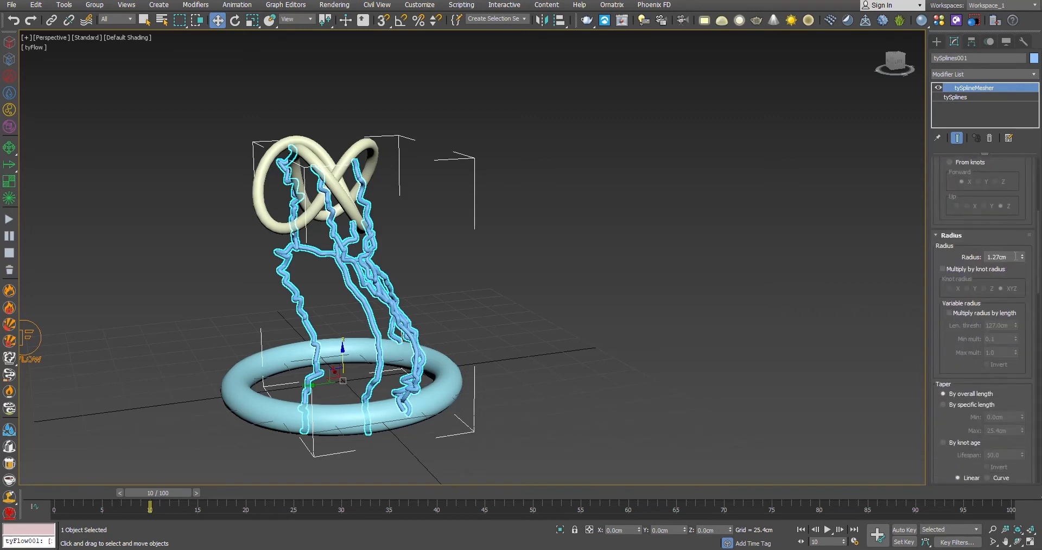
click(1009, 257)
text(0.4)
key(Return)
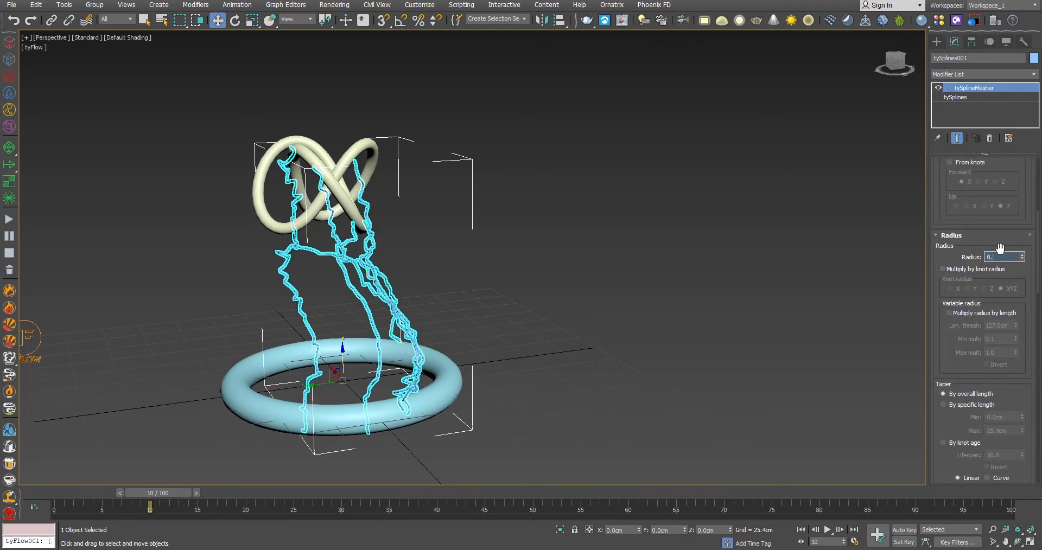
click(644, 299)
drag(75, 493, 244, 473)
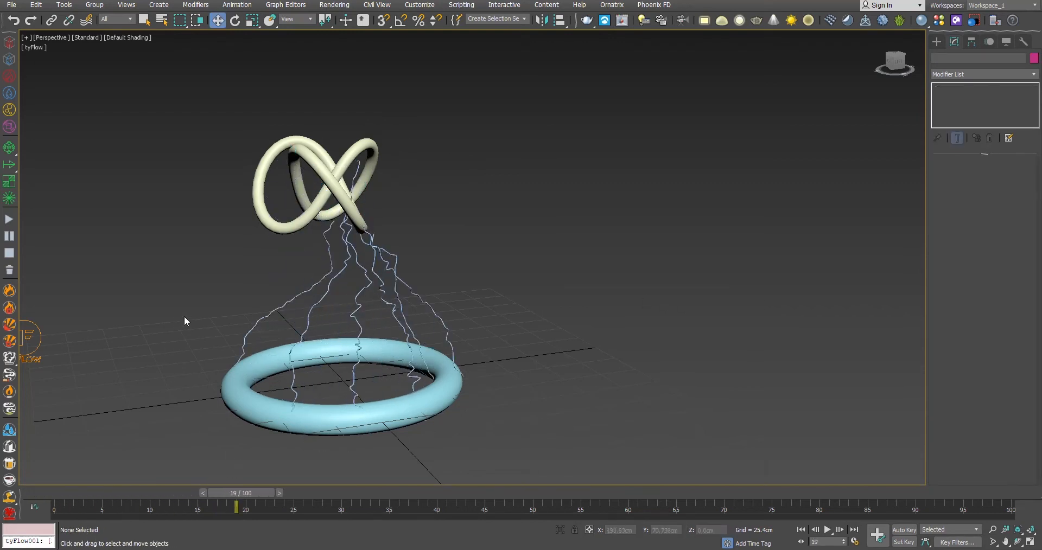
Step: Assign the beige Material #2 to both the torus and the torus knot
middle_drag(180, 317, 256, 304)
key(m)
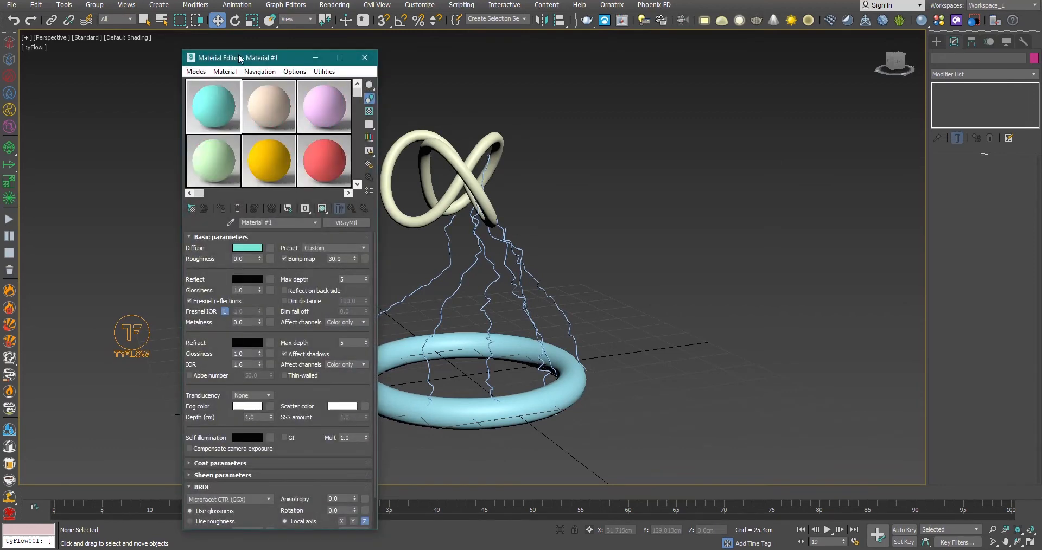
drag(239, 58, 214, 43)
middle_drag(414, 259, 449, 271)
click(434, 356)
ctrl+click(470, 151)
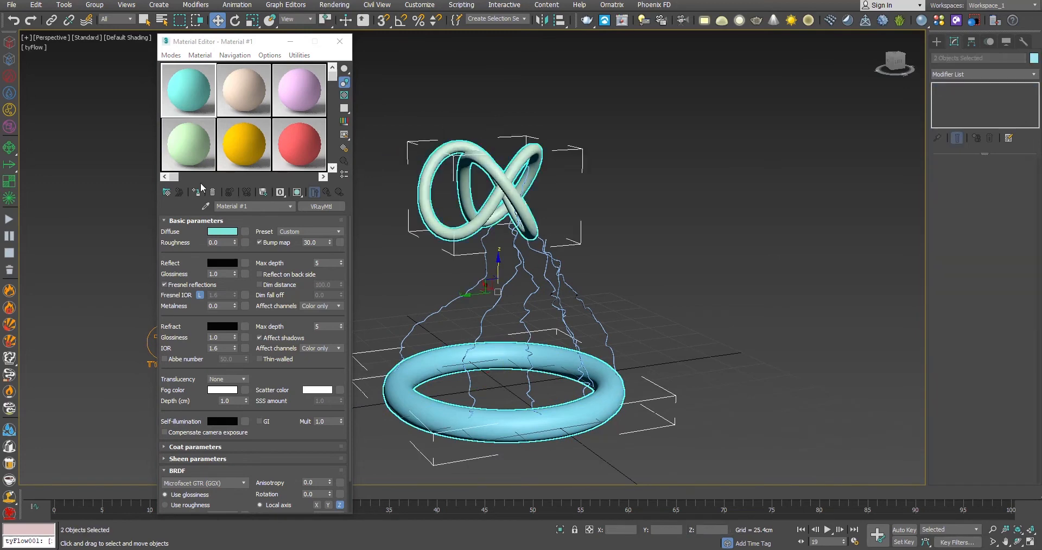
click(202, 192)
click(251, 102)
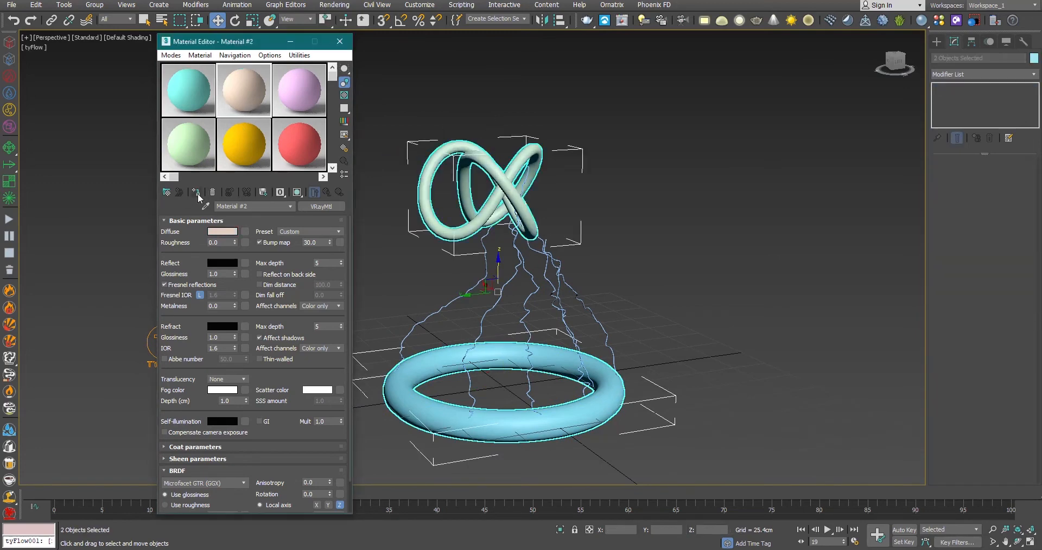
click(196, 192)
Step: Assign Material #1 to the tySplines object
click(382, 139)
click(192, 96)
drag(652, 281, 454, 297)
click(196, 192)
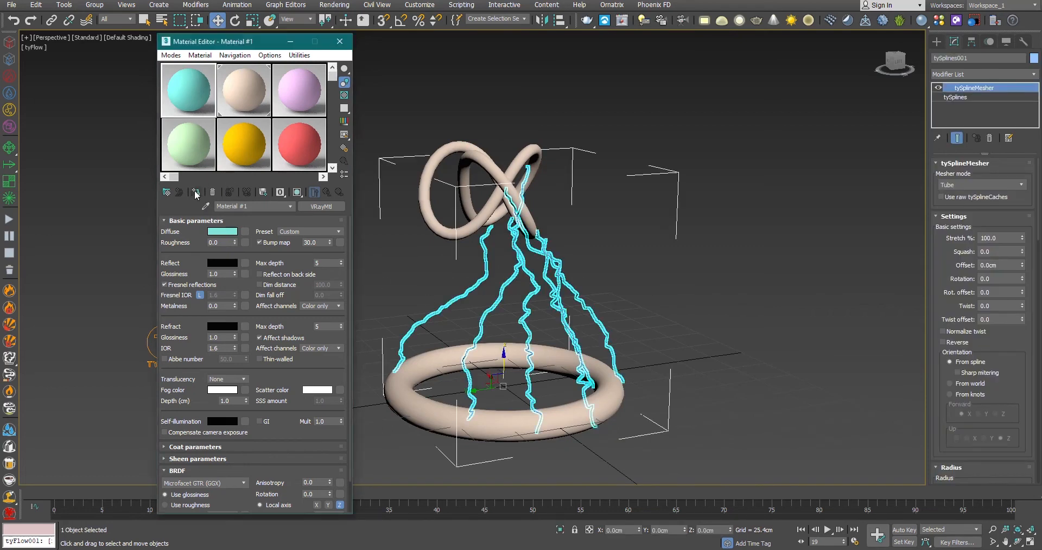
Step: Make Material #1's diffuse colour bright blue, copy it to self-illumination, and enable GI for the self-illumination
click(222, 232)
mouse_move(327, 289)
mouse_down()
mouse_move(324, 271)
mouse_move(364, 267)
mouse_up()
click(452, 362)
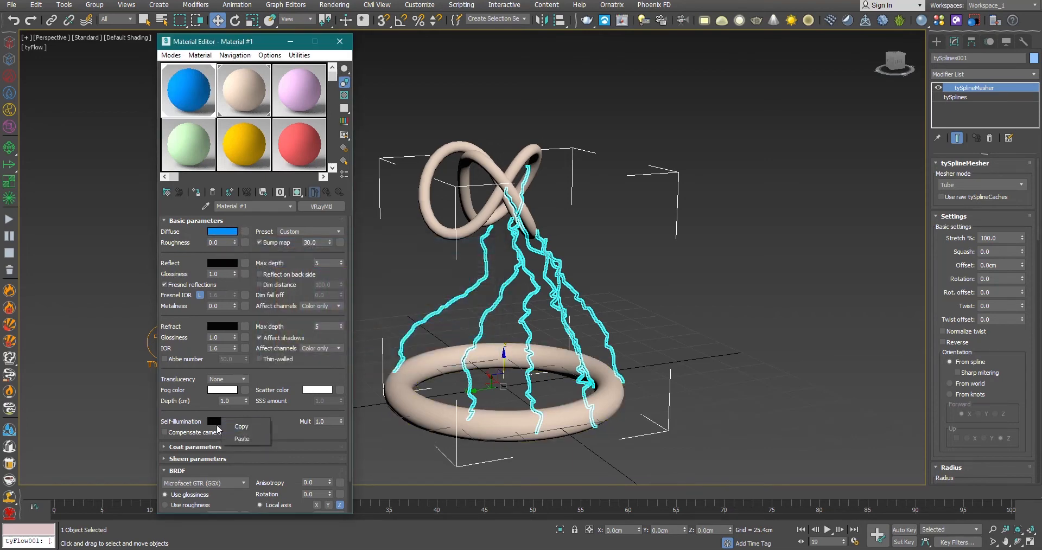
click(238, 439)
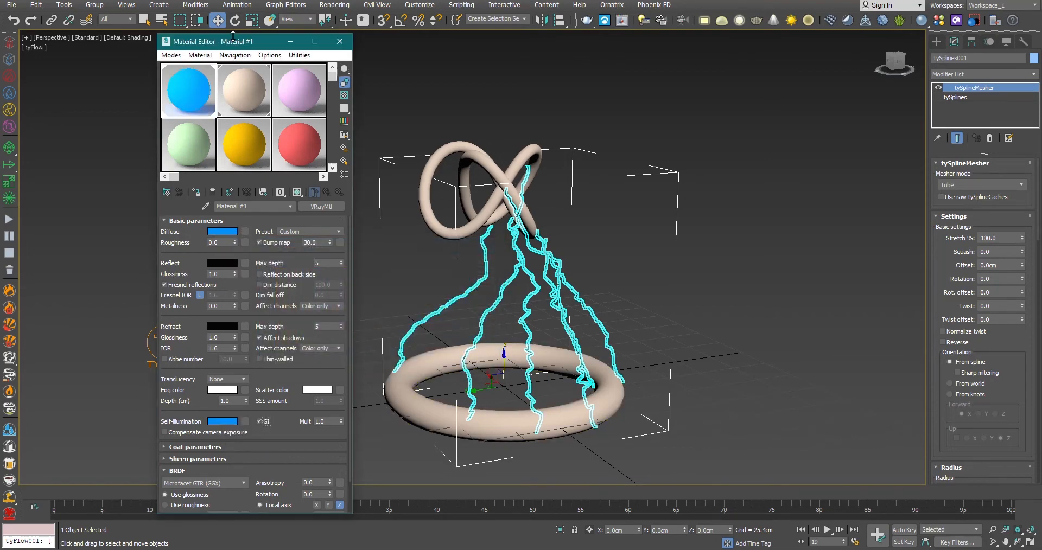
drag(232, 41, 223, 19)
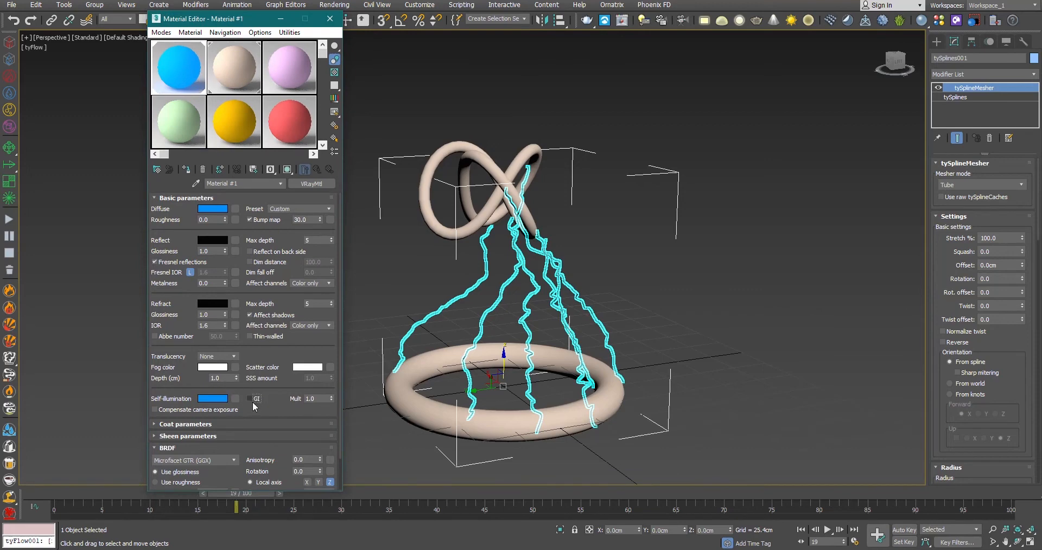
click(251, 399)
Step: Select the tyFlow object and scrub to frame 6 to preview the blue electricity arcs
alt+middle_drag(525, 314, 434, 314)
click(418, 322)
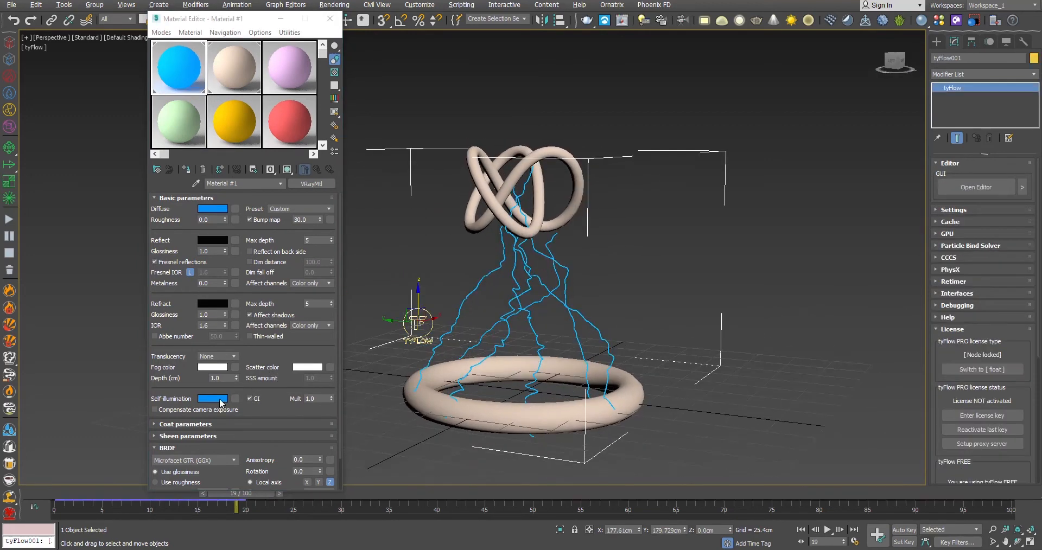
drag(59, 495, 112, 462)
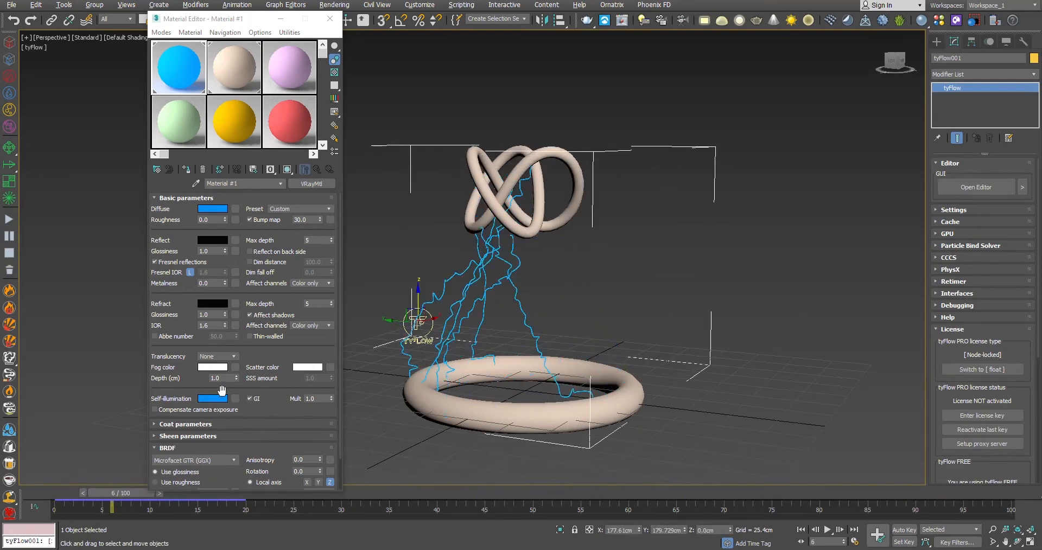
Step: Set Material #1's self-illumination multiplier to 5 and preview the arcs at frames 2 and 10
click(322, 400)
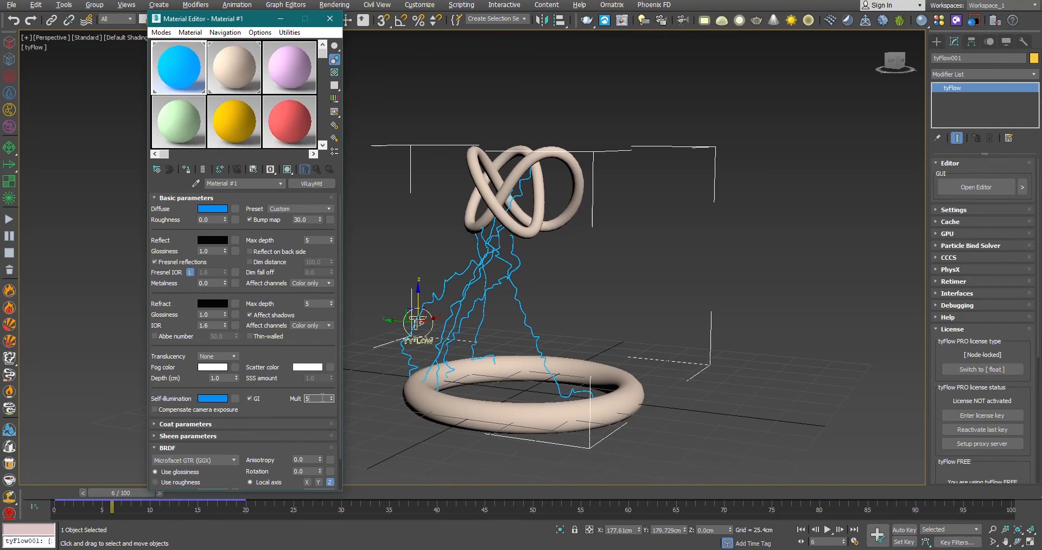
click(100, 480)
click(309, 400)
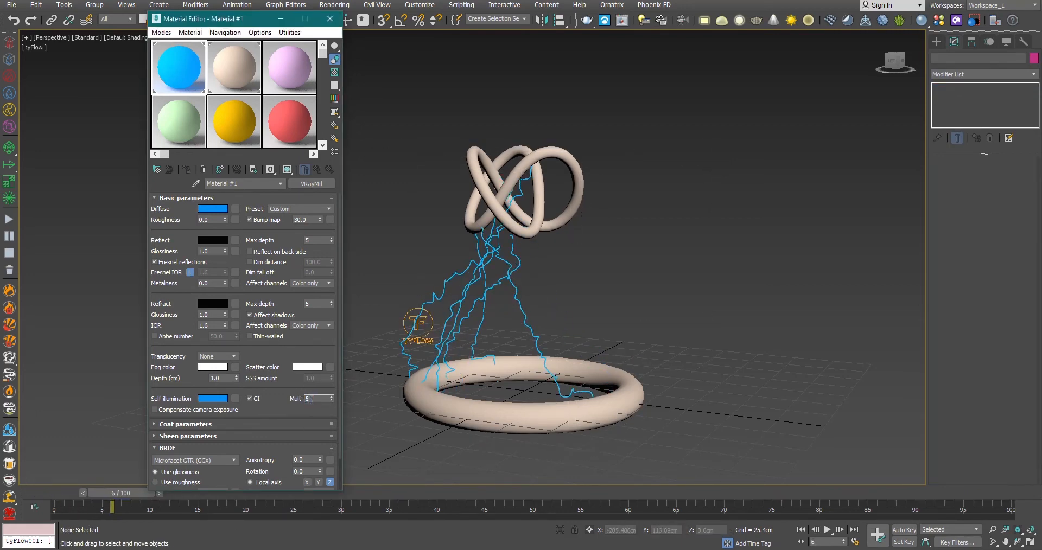
key(Return)
drag(108, 494, 70, 497)
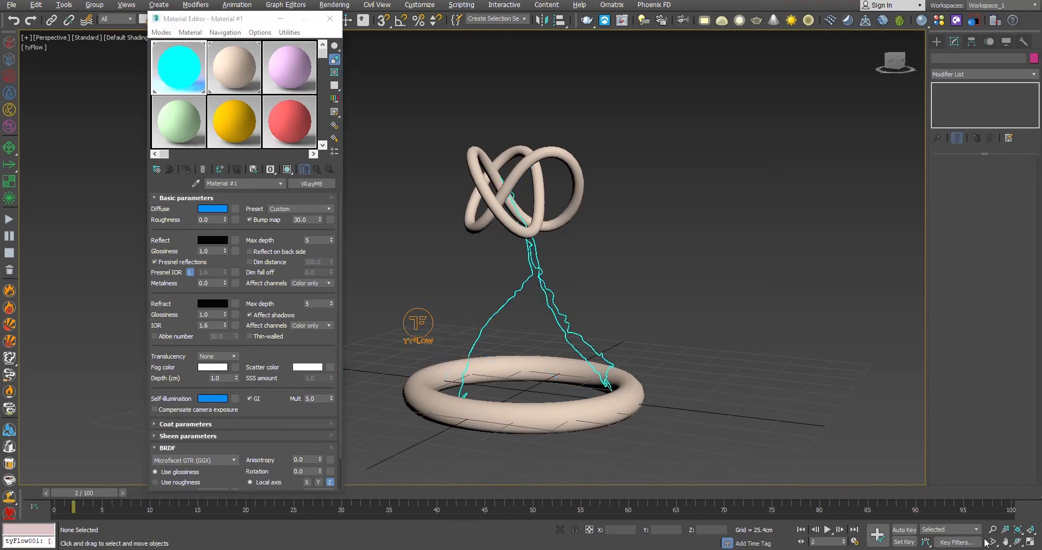
scroll(266, 383, down, 2)
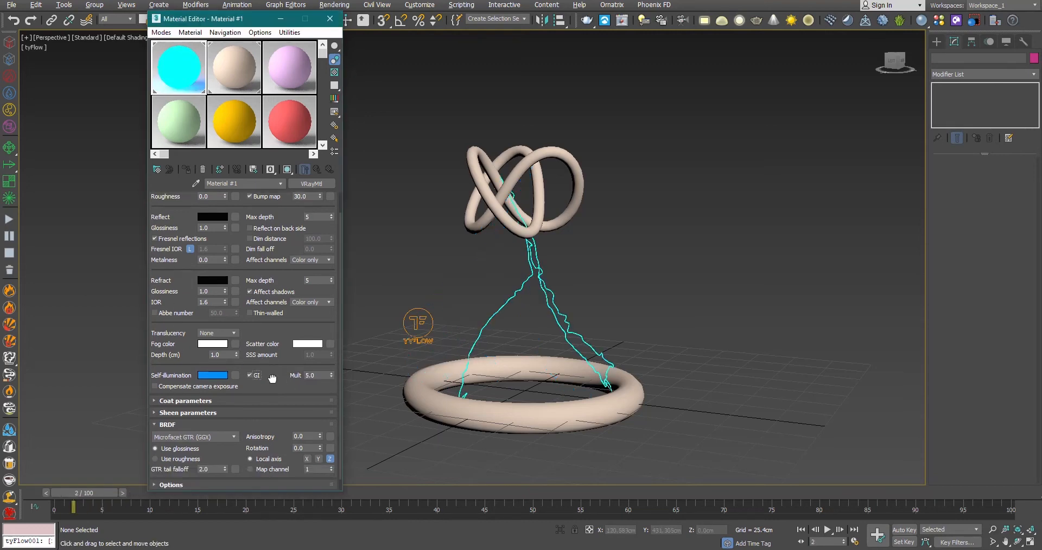
drag(65, 491, 157, 486)
Step: Set the V-Ray image sampler type to Bucket with max subdivs 10 in the render setup and close it
click(478, 154)
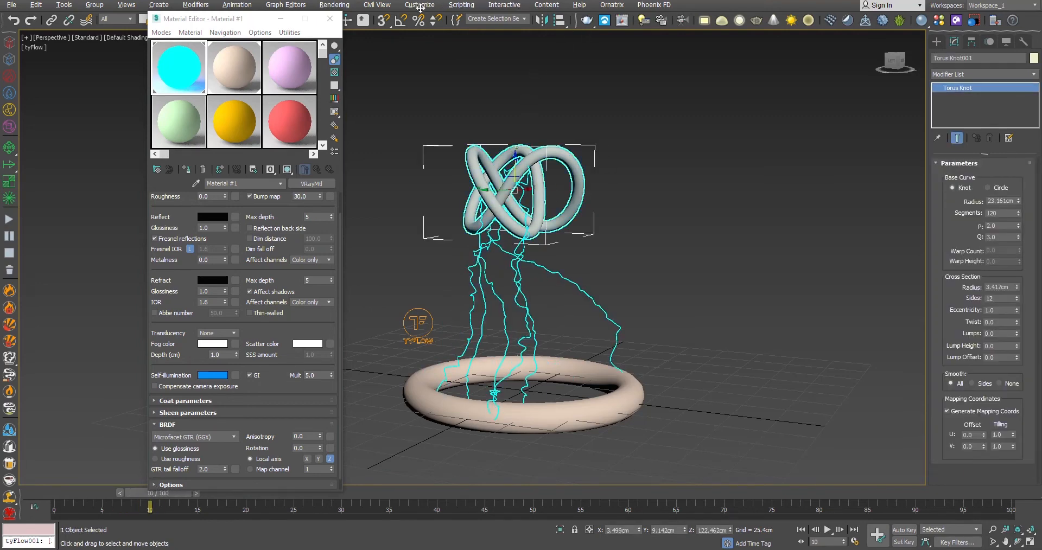
key(F10)
click(162, 196)
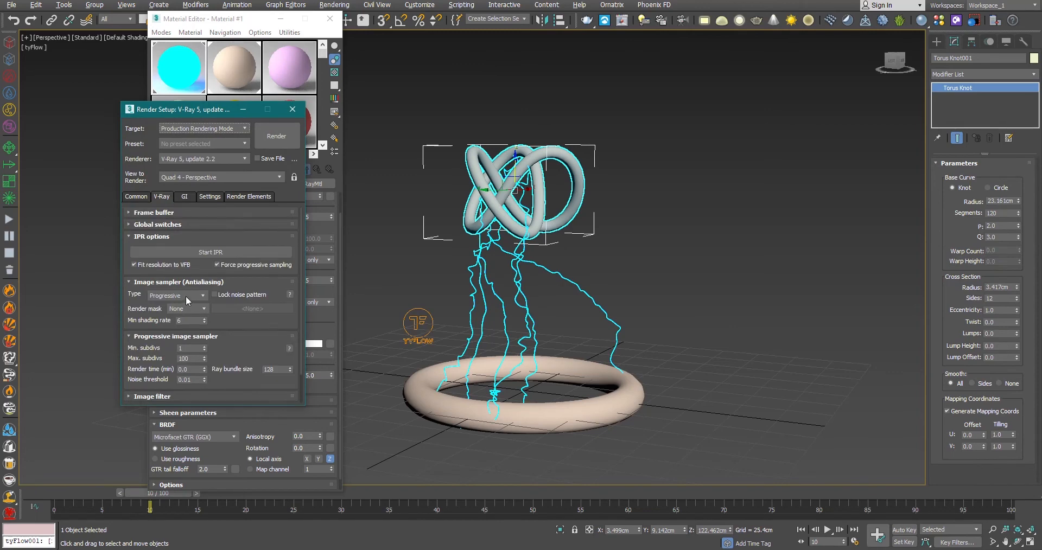
click(168, 297)
click(166, 308)
double_click(186, 359)
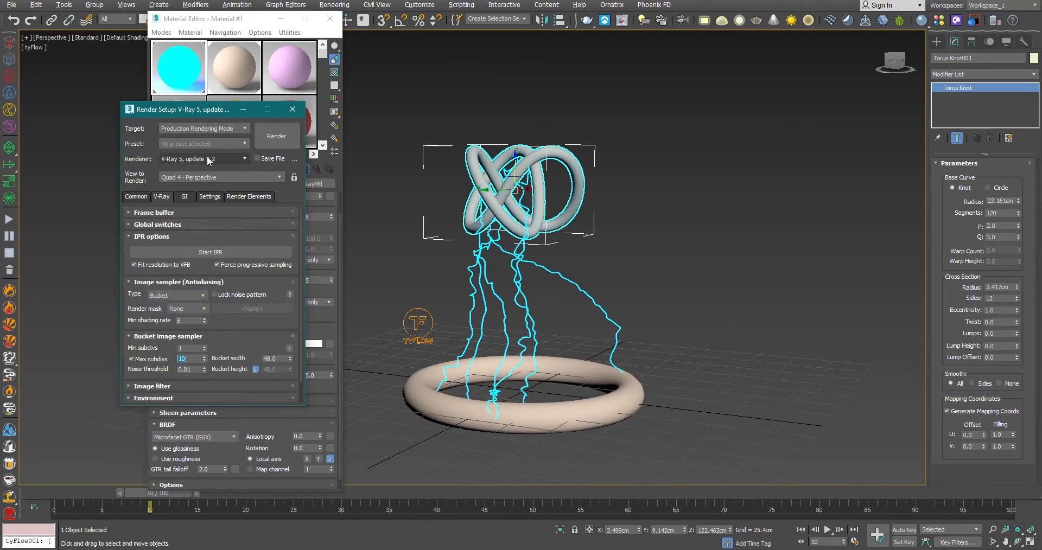
drag(192, 109, 757, 150)
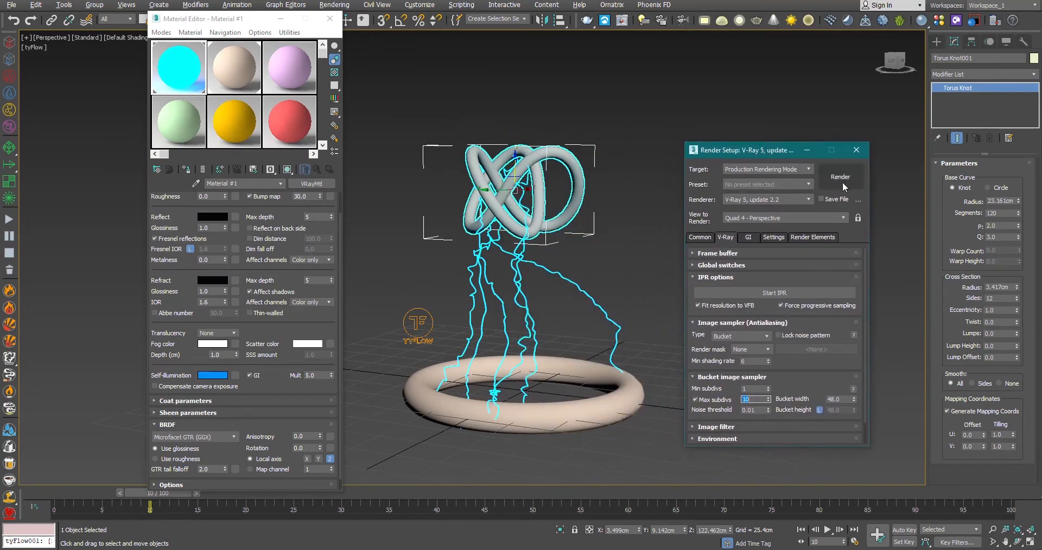
click(855, 148)
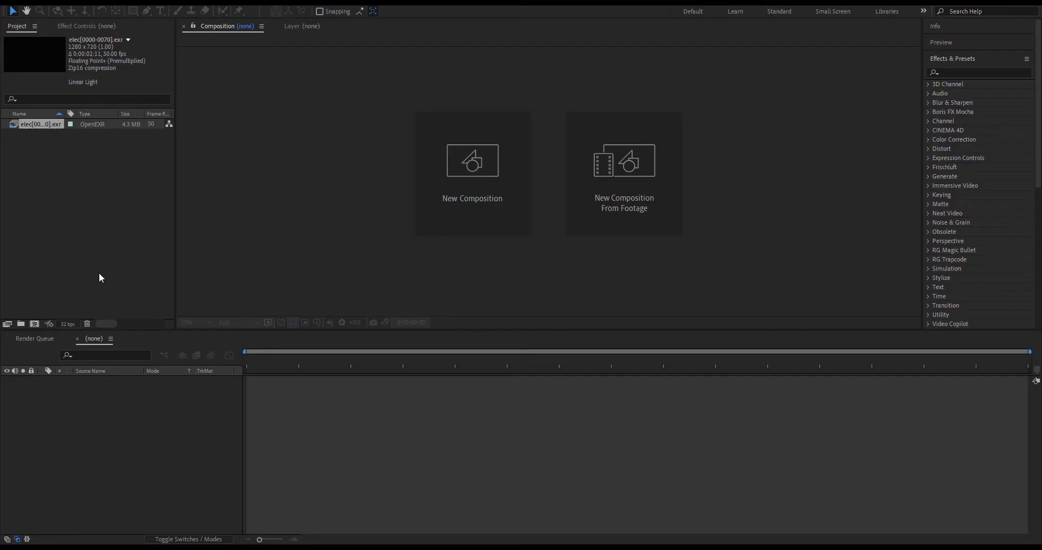
Step: Switch to After Effects and preview the elec[0000-0070].exr footage by scrubbing through its frames
right_click(36, 126)
double_click(24, 124)
drag(183, 300, 648, 295)
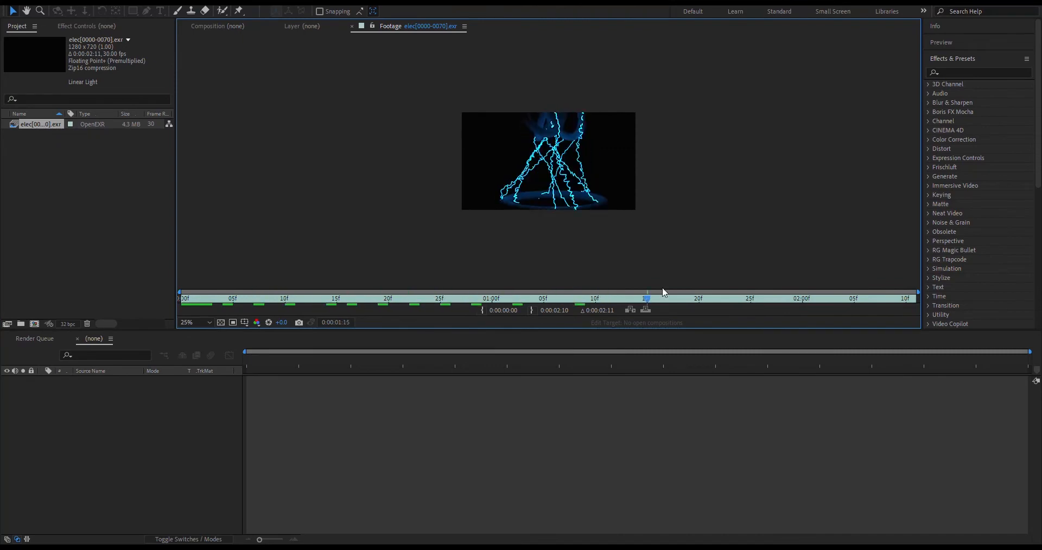
scroll(618, 200, up, 2)
drag(295, 297, 378, 298)
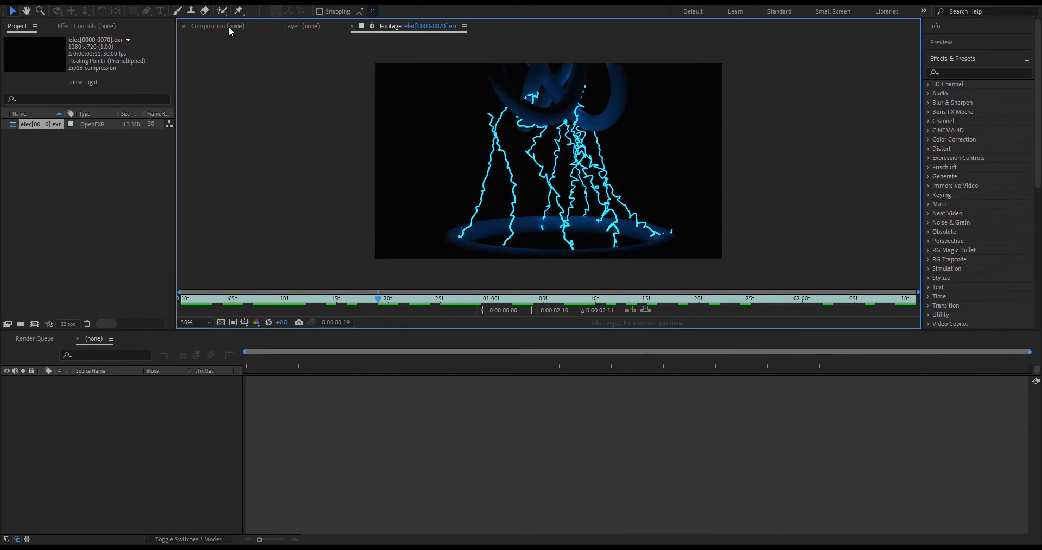
Step: Create a composition from the elec[0000-0070].exr footage and set its preview resolution to Half
right_click(39, 124)
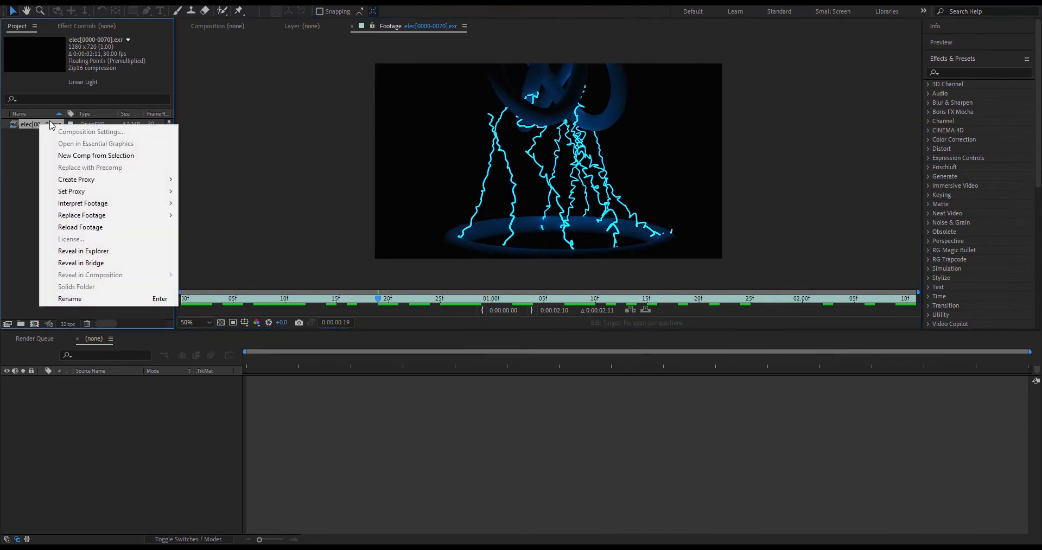
click(82, 155)
drag(250, 364, 544, 359)
click(225, 323)
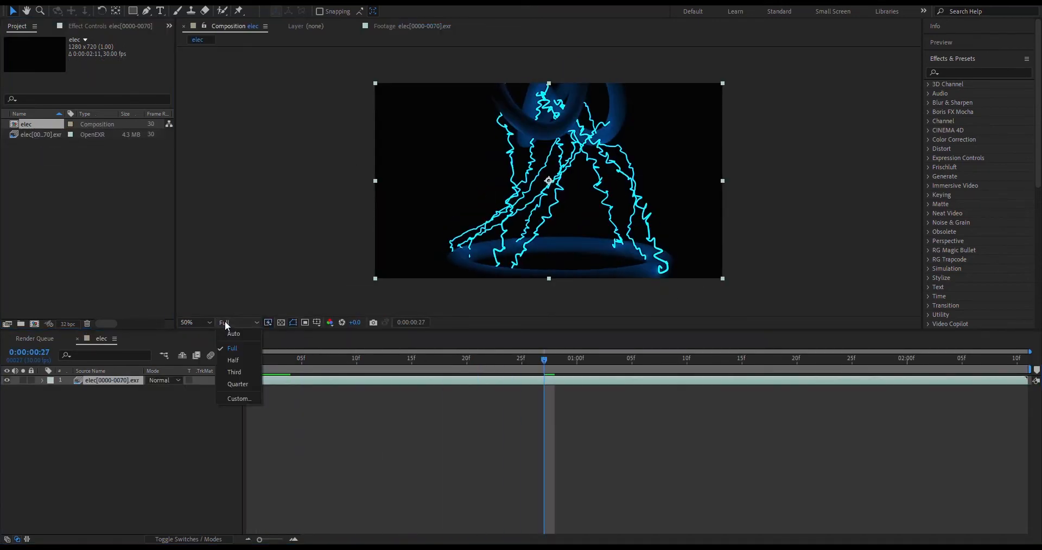
click(239, 360)
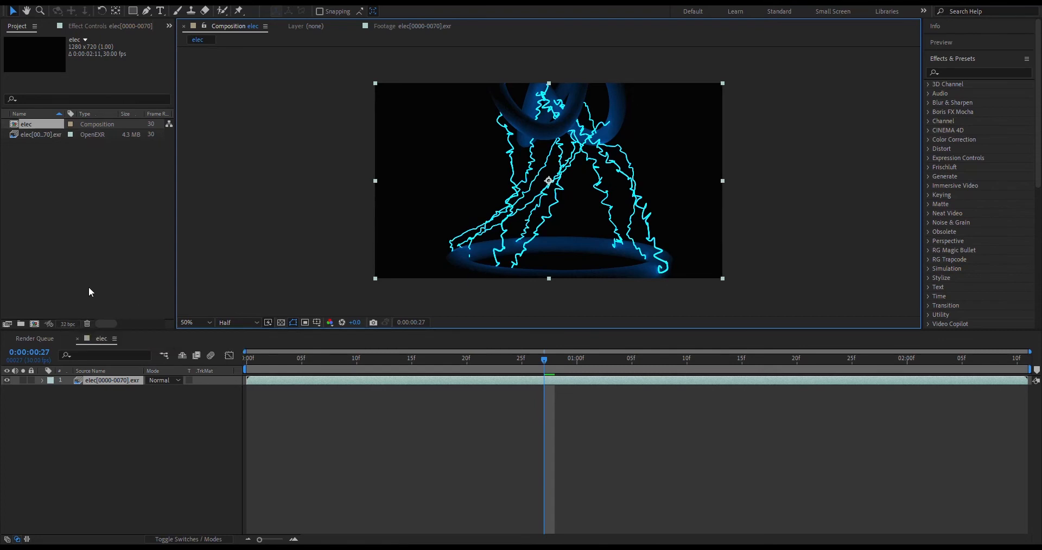
Step: Cycle the project colour depth through its options and return it to 32 bpc
click(66, 324)
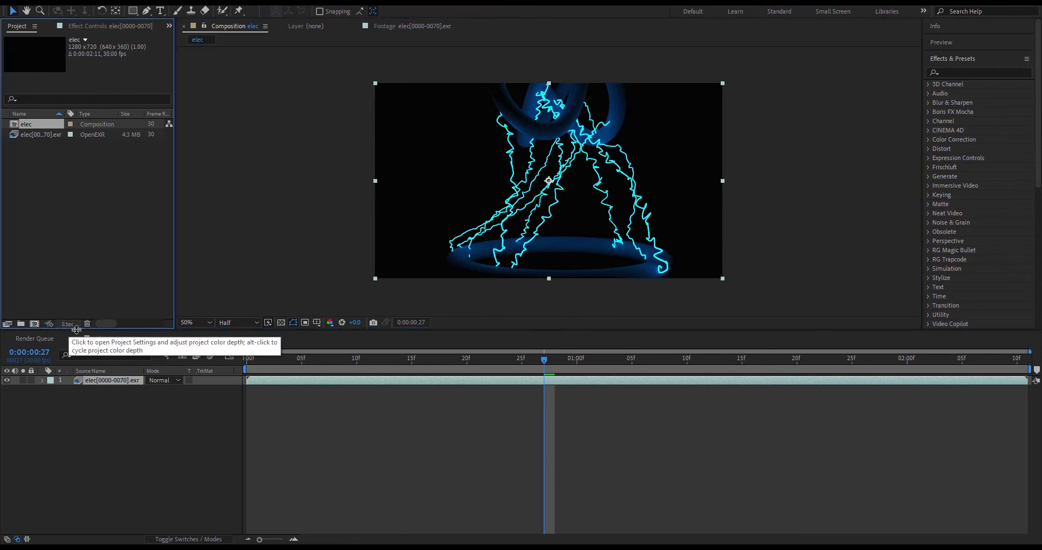
click(67, 324)
click(67, 324)
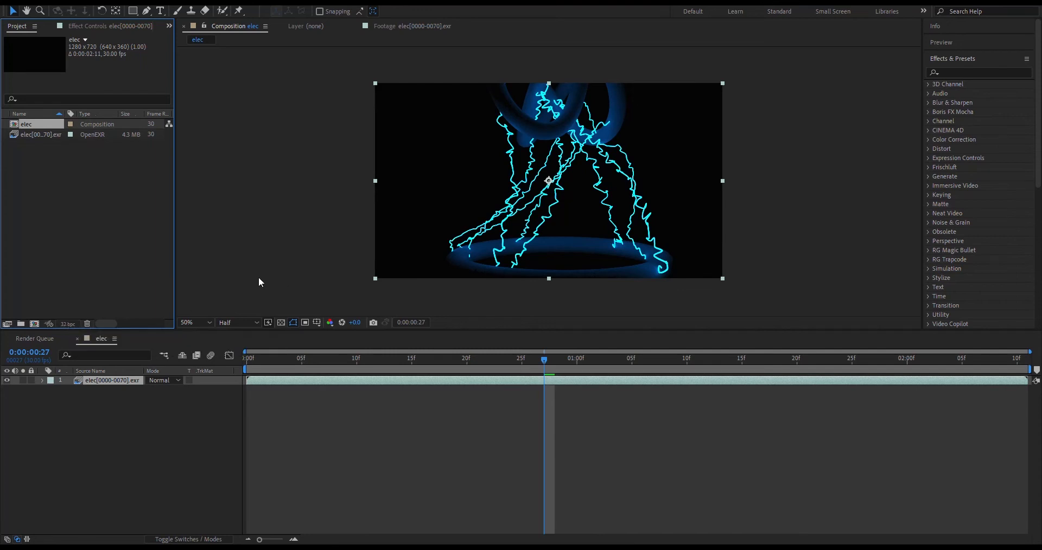
Step: Apply the Stylize Glow effect to the elec[0000-0070].exr layer
click(961, 73)
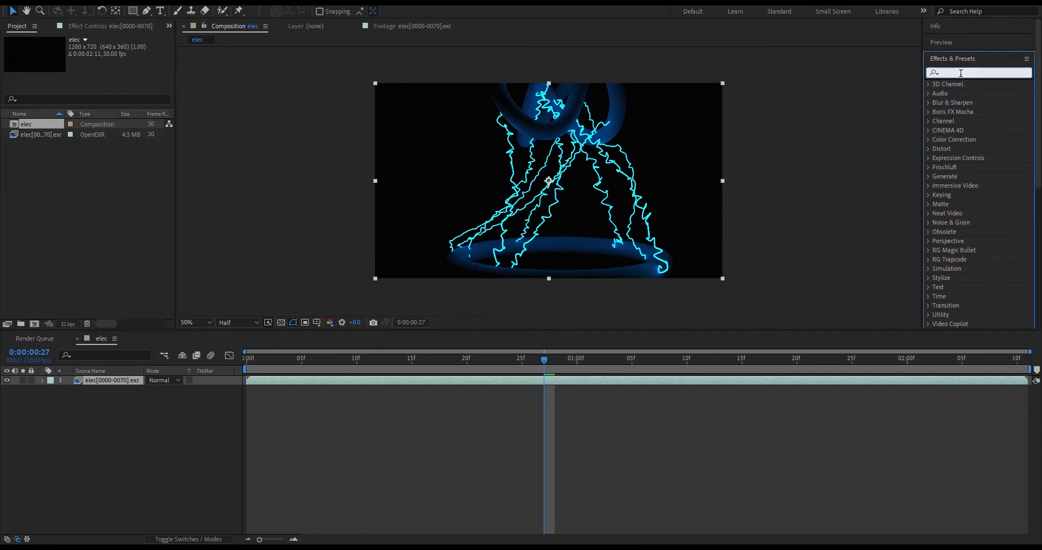
text(glow)
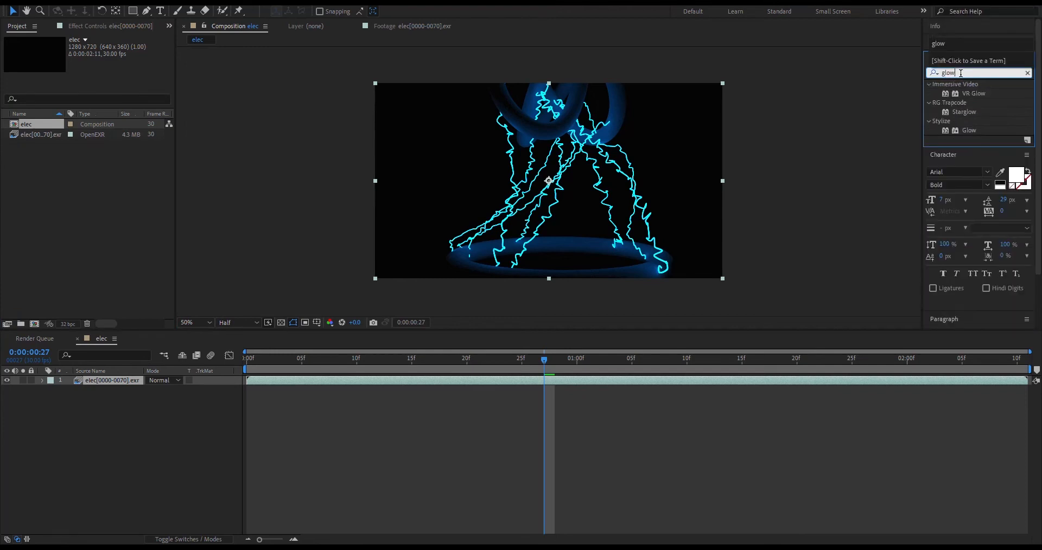
double_click(968, 130)
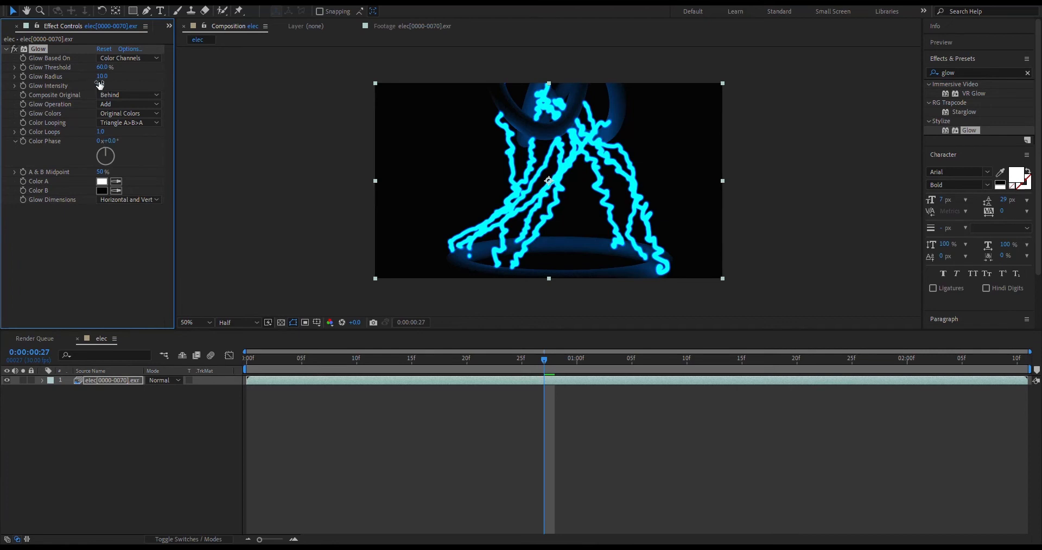
Step: Set the glow's intensity to 0.1 and its radius to 20
drag(102, 80, 153, 78)
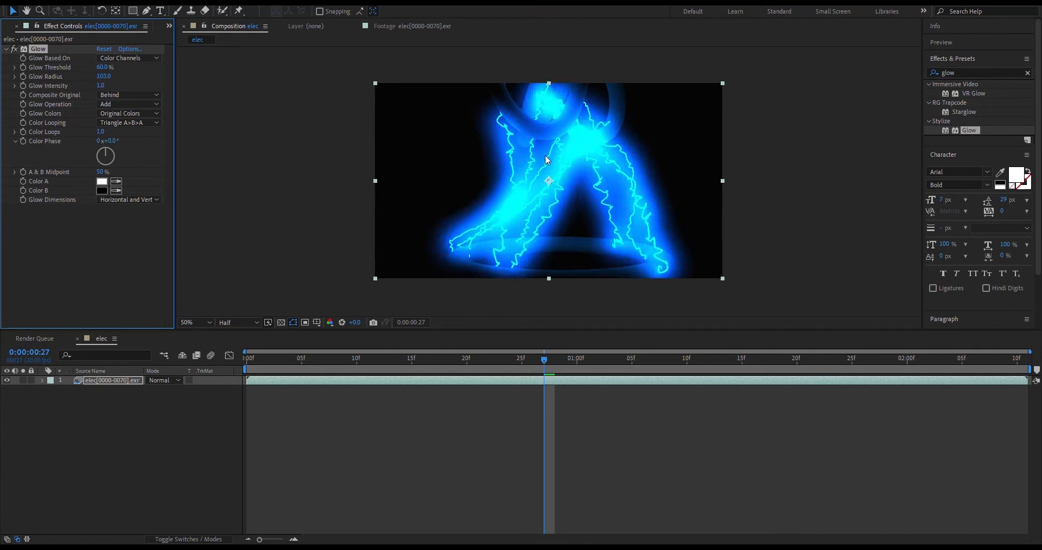
drag(101, 85, 71, 81)
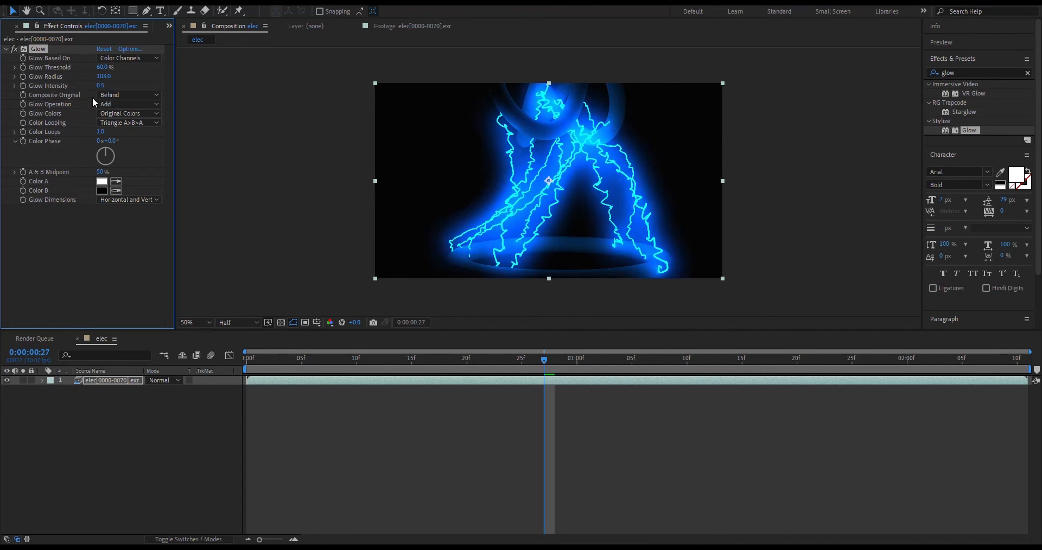
click(101, 85)
text(0)
key(Return)
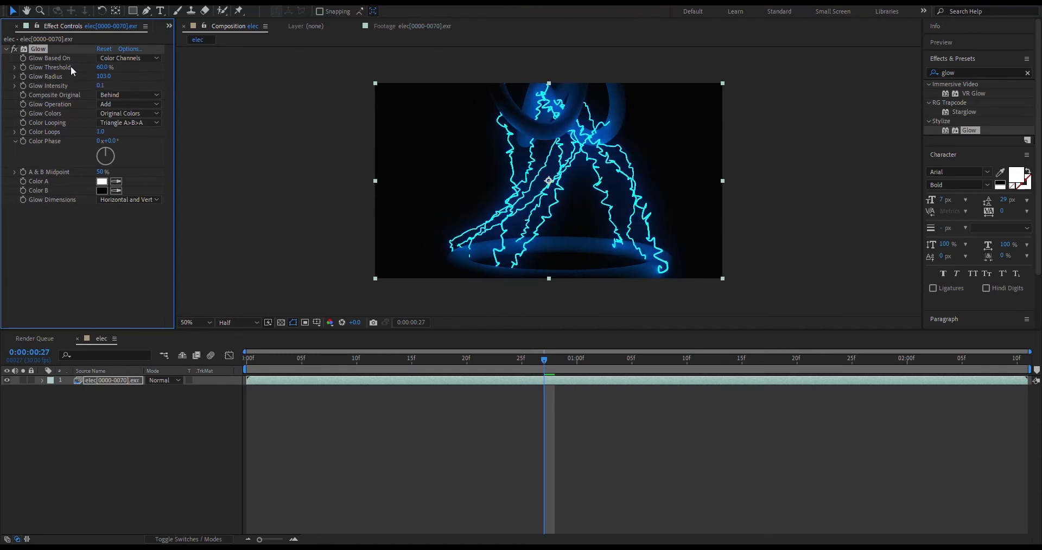
drag(86, 81, 30, 81)
click(101, 77)
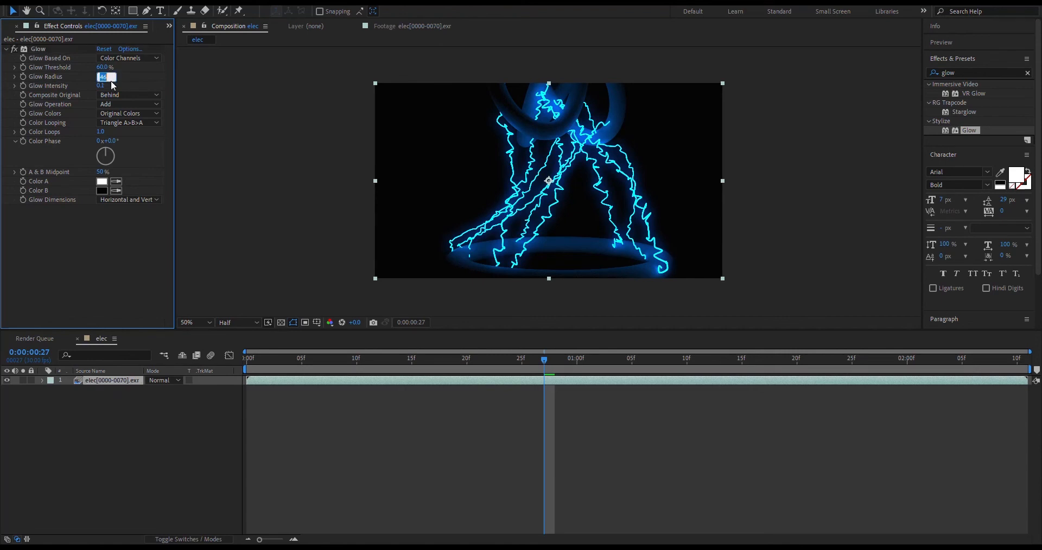
text(20)
key(Return)
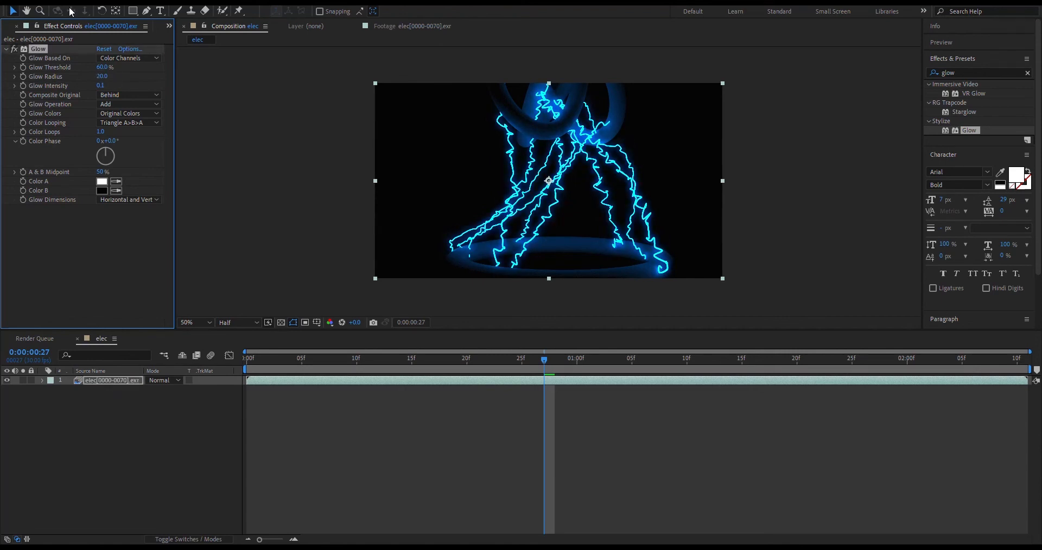
Step: Duplicate the Glow effect twice, setting the copies' radii to 60 and 313, and preview the result at frame 25
key(ctrl+d)
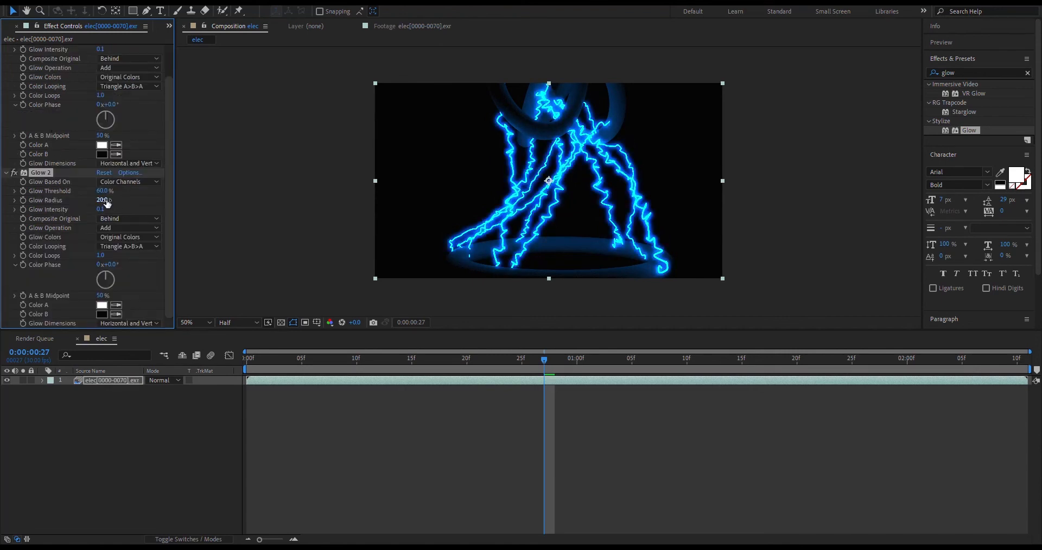
drag(101, 200, 121, 200)
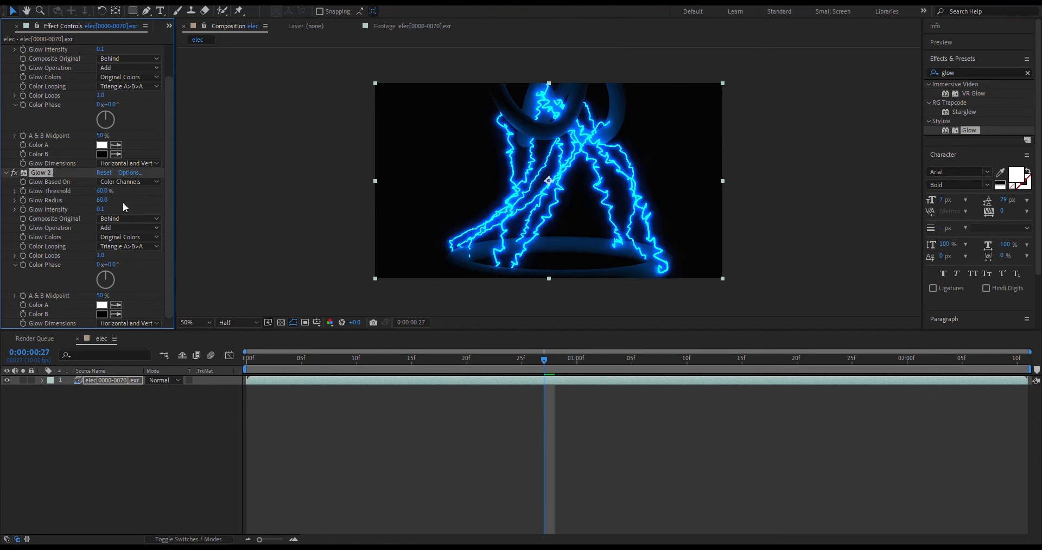
key(ctrl+d)
drag(102, 199, 245, 198)
drag(266, 360, 525, 364)
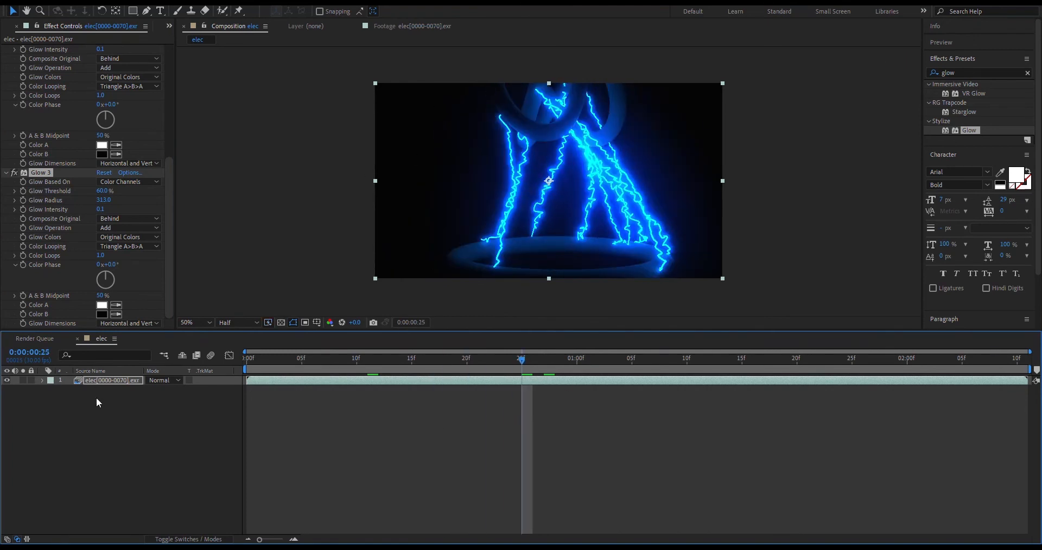
click(97, 421)
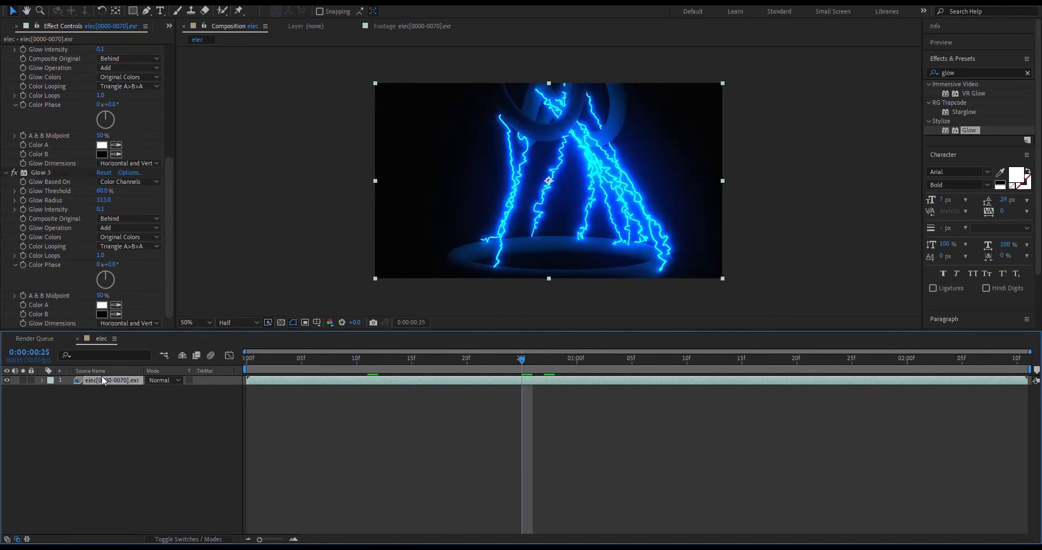
Step: Apply Hue/Saturation to the footage layer and shift the Master Hue to 151° for orange-red arcs
click(968, 71)
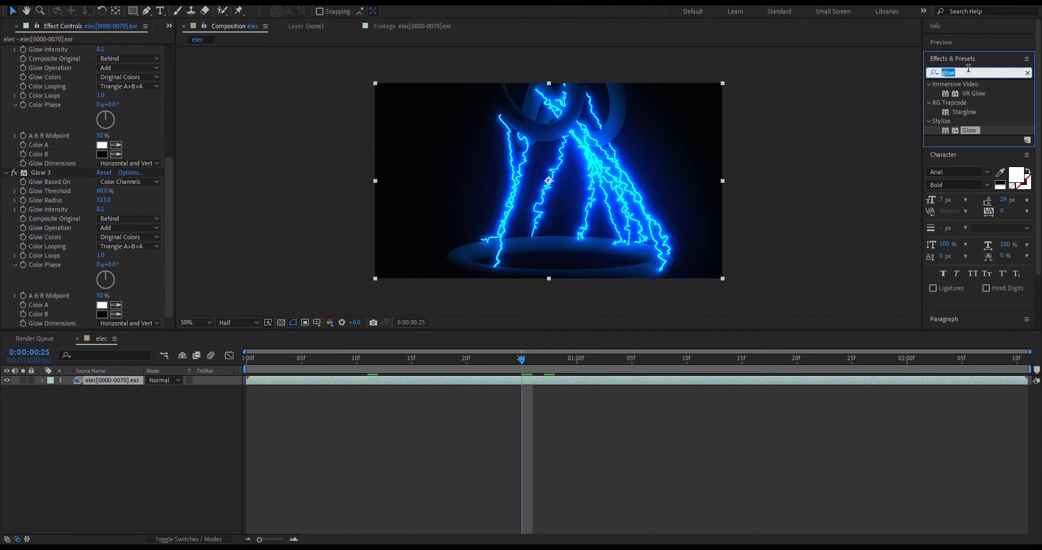
text(satu)
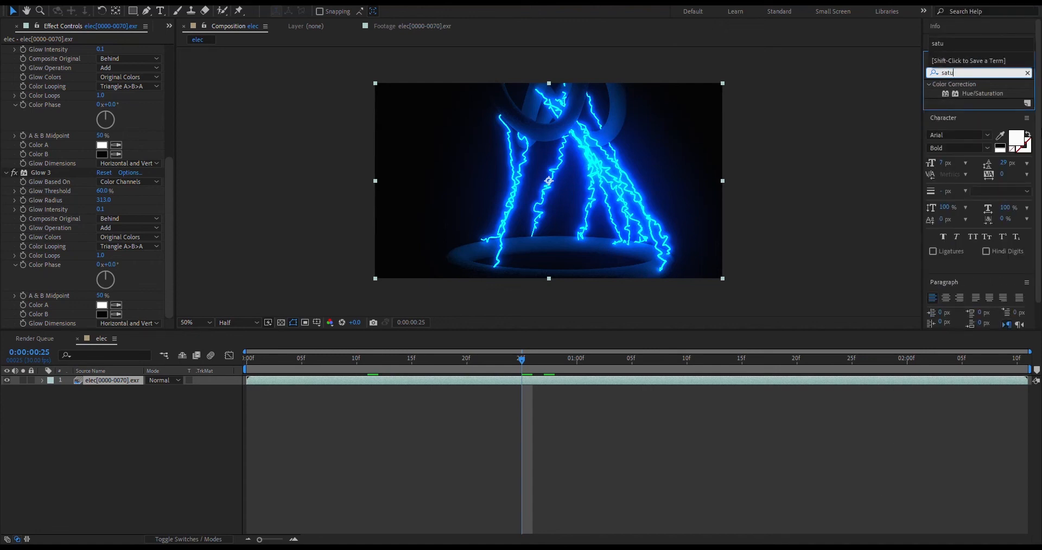
double_click(982, 93)
drag(109, 217, 180, 212)
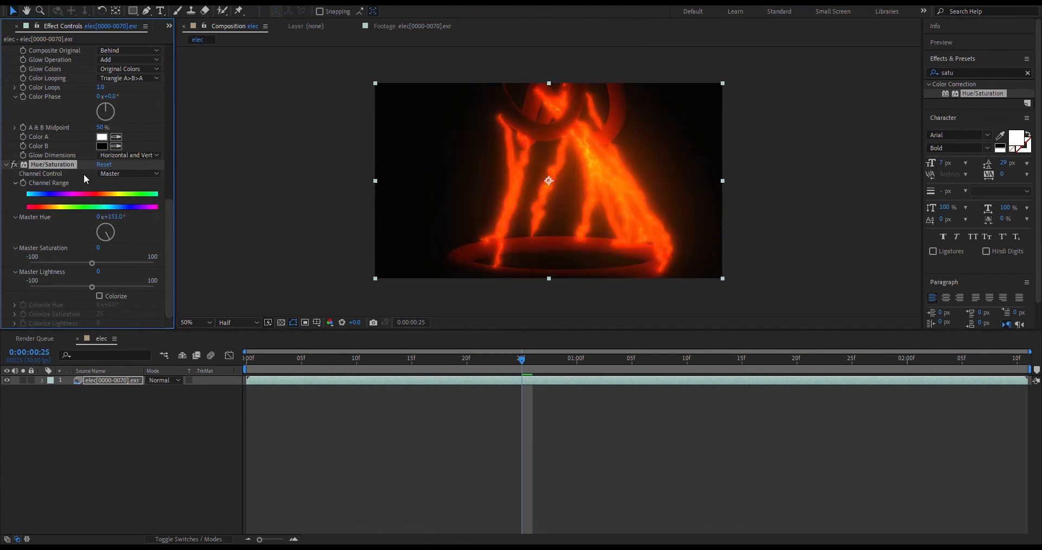
Step: Collapse all the layer's effects, move Hue/Saturation above the three glows, and expand its settings
key(ctrl+a)
click(6, 165)
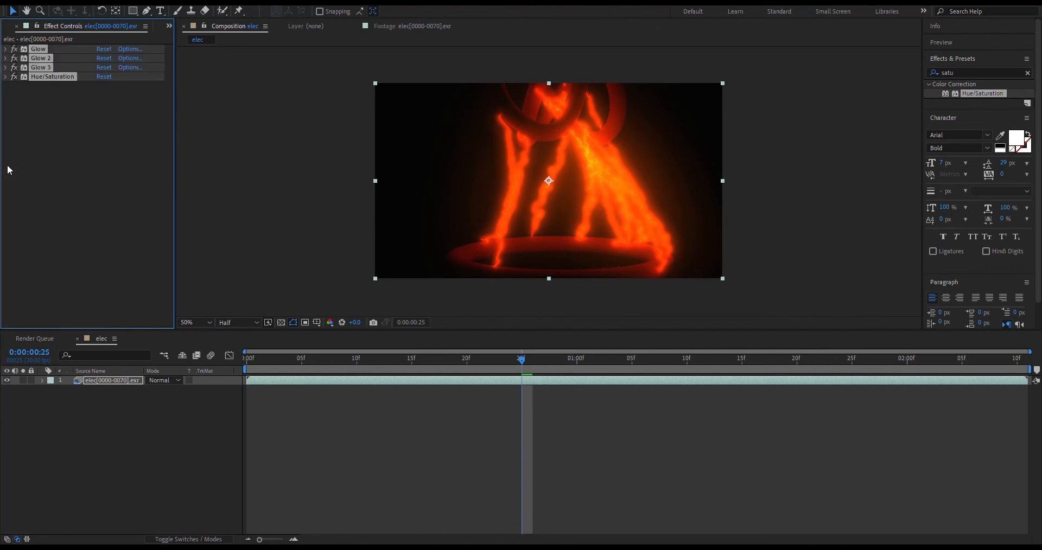
click(39, 138)
drag(54, 78, 42, 49)
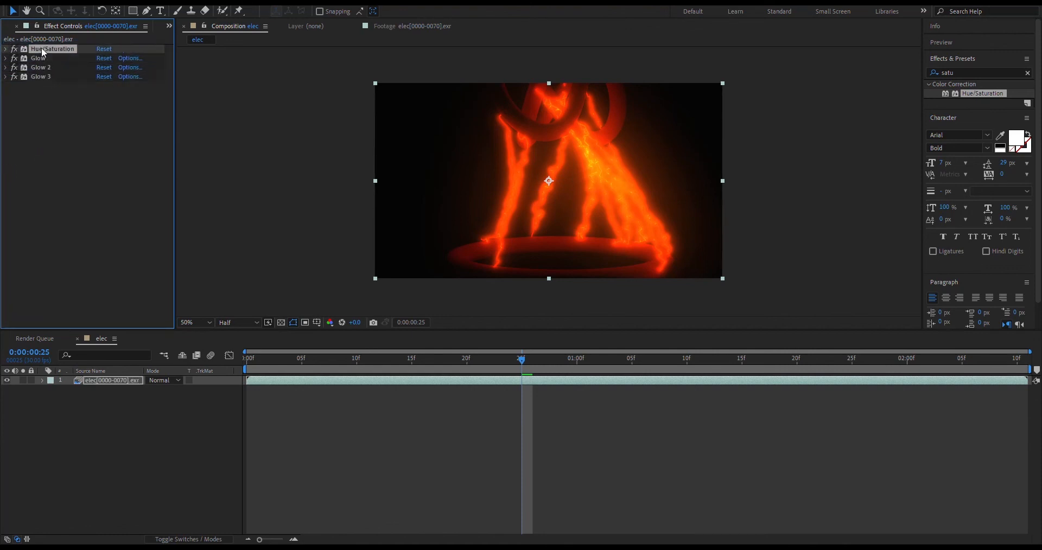
click(7, 49)
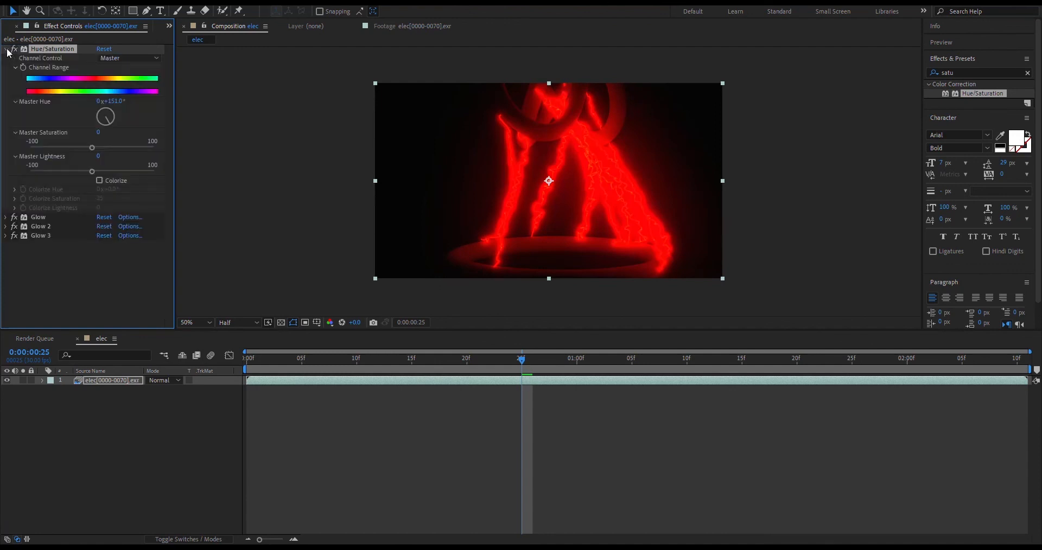
Step: Set the Master Hue to 264° while previewing frame 14, and disable the Hue/Saturation effect
mouse_move(116, 102)
mouse_down()
mouse_move(171, 102)
mouse_move(122, 101)
mouse_up()
drag(260, 359, 400, 359)
drag(111, 102, 172, 101)
click(14, 49)
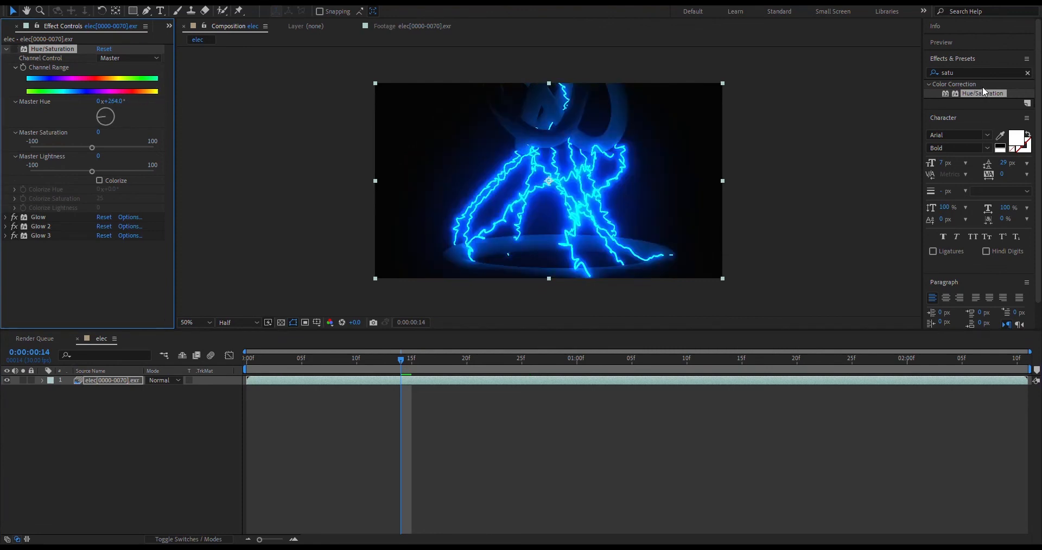
Step: Apply the VC Color Vibrance effect to the footage layer
click(982, 72)
text(vc)
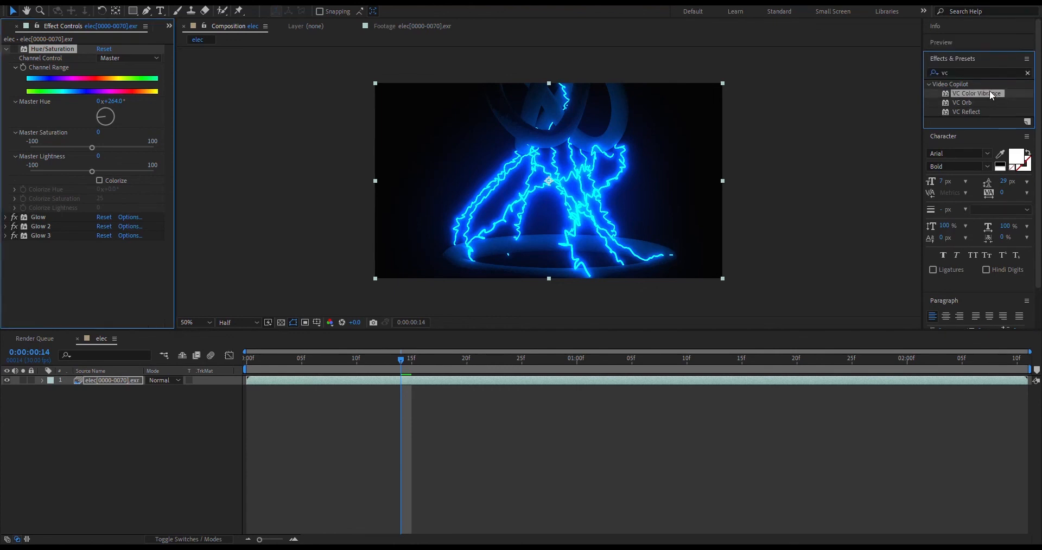
double_click(977, 93)
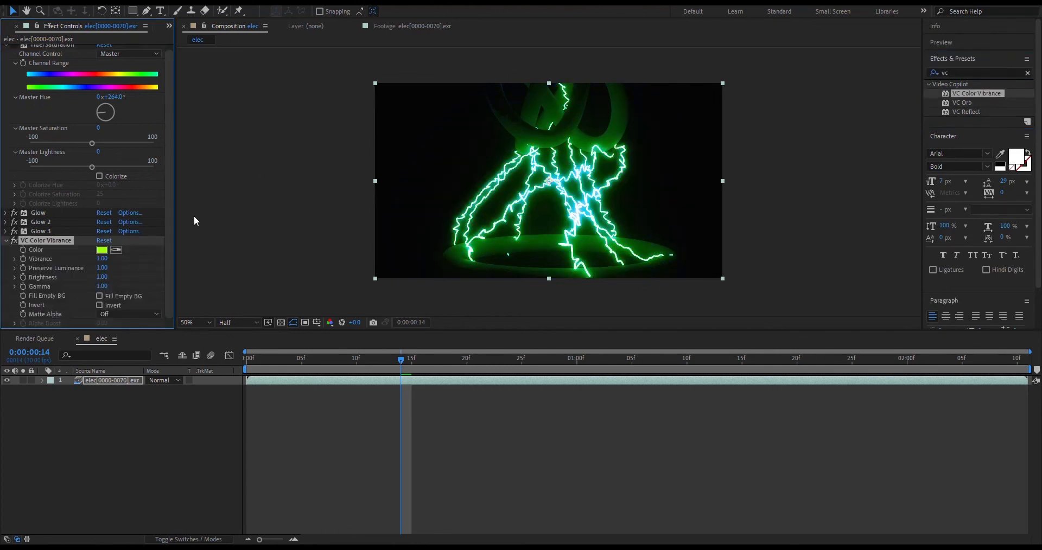
Step: Try a different hue for the VC Color Vibrance colour and preview the arcs at frame 4
click(102, 250)
drag(234, 286, 237, 200)
click(333, 197)
mouse_move(278, 358)
mouse_down()
mouse_move(682, 366)
mouse_move(511, 374)
mouse_move(247, 361)
mouse_move(688, 360)
mouse_move(635, 404)
mouse_move(337, 364)
mouse_move(532, 359)
mouse_move(581, 333)
mouse_move(569, 344)
mouse_move(291, 347)
mouse_up()
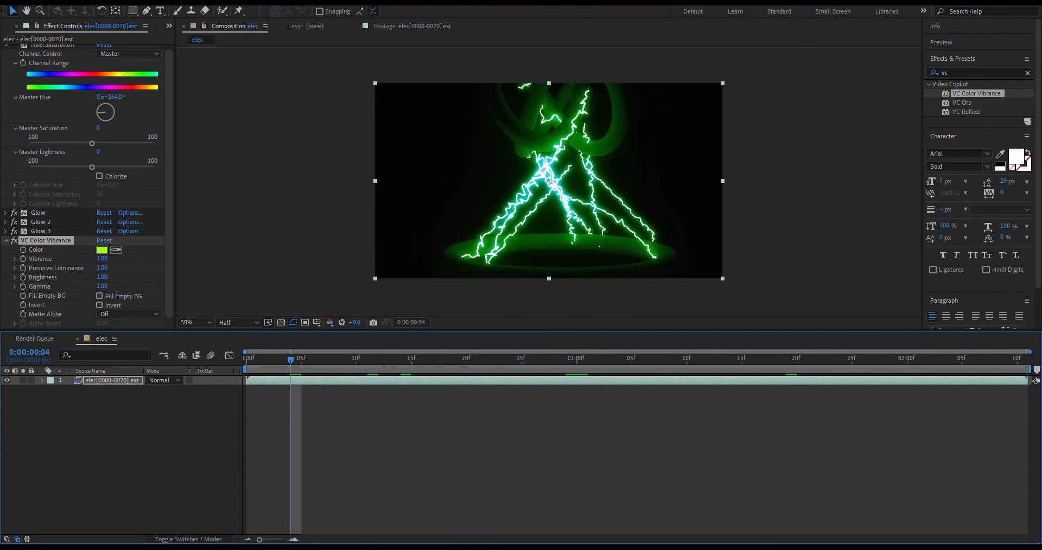